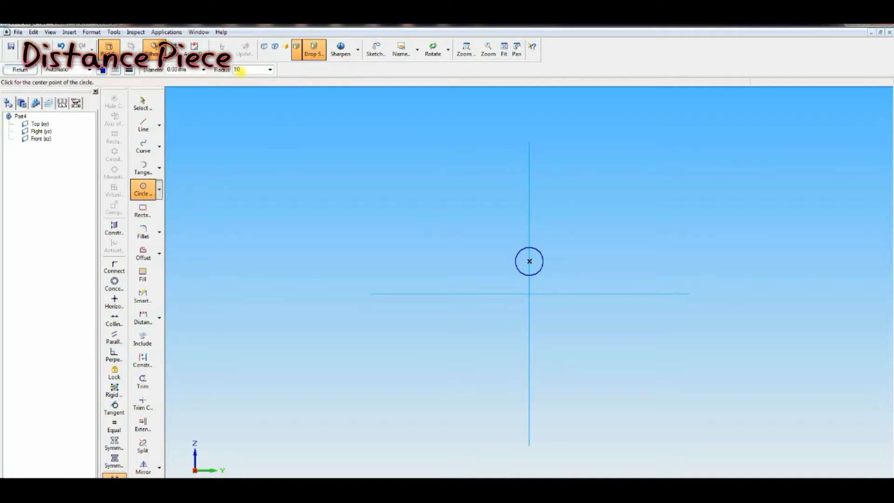
Step: Draw a concentric circle of radius 10 around the existing circle's center
{"action": "key", "text": "Return"}
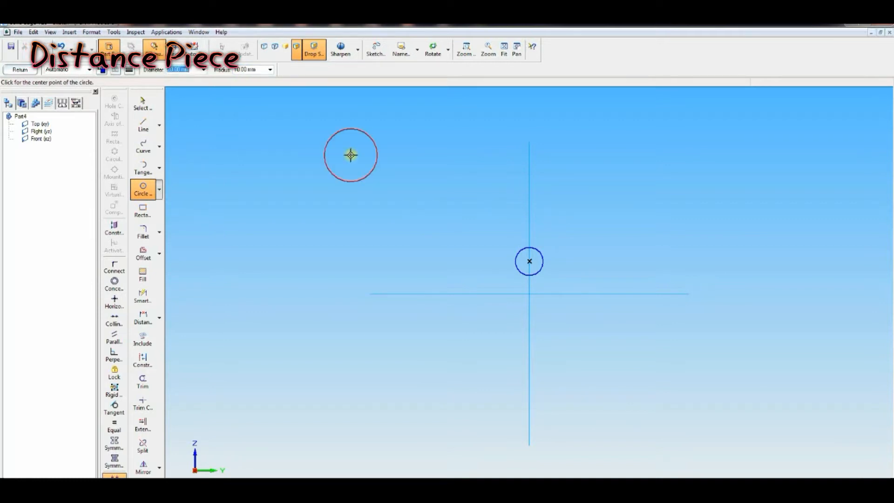
{"action": "left_click", "coordinate": [529, 262]}
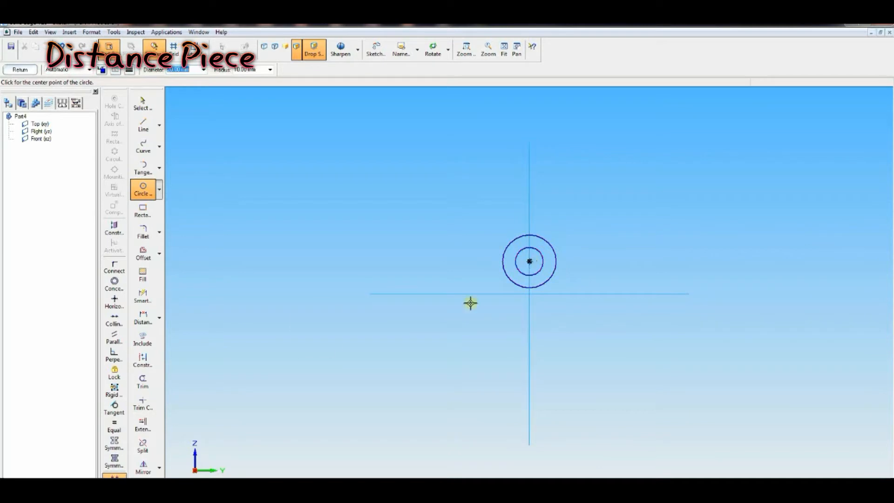
Step: Dimension the vertical distance from the circle center to the horizontal reference line as 7
{"action": "left_click", "coordinate": [146, 318]}
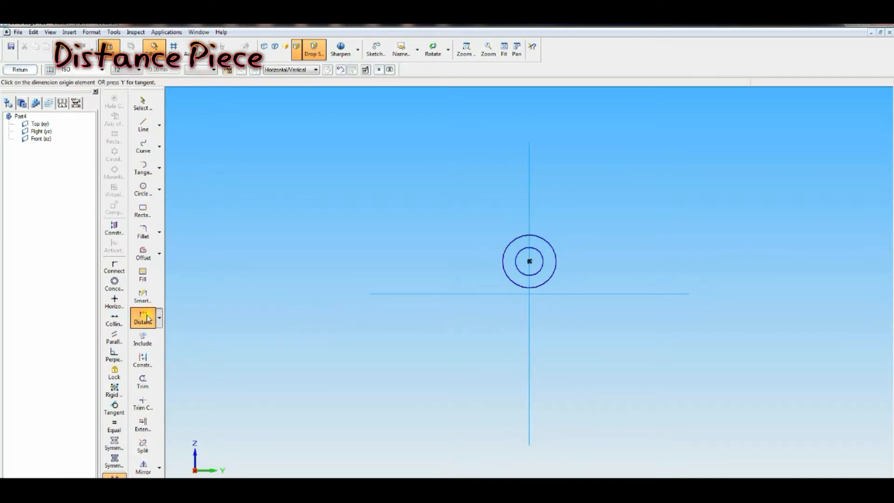
{"action": "left_click", "coordinate": [539, 269]}
{"action": "left_click", "coordinate": [560, 293]}
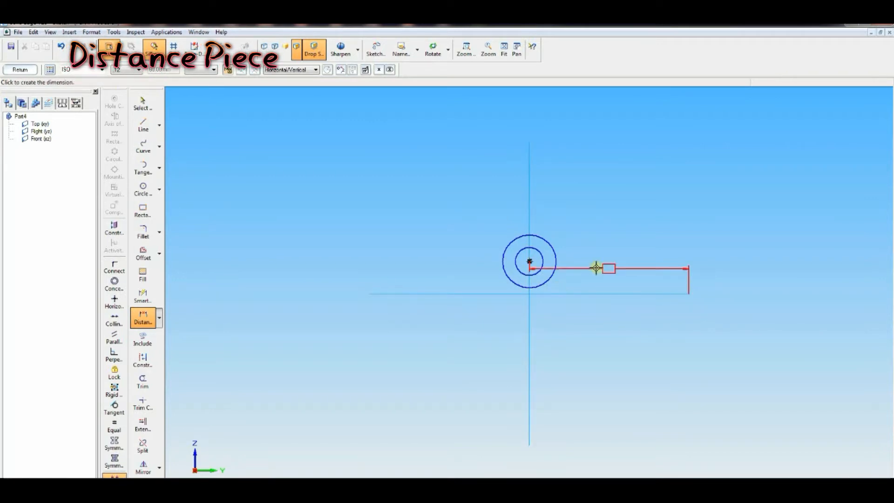
{"action": "left_click", "coordinate": [347, 279]}
{"action": "type", "text": "7"}
{"action": "key", "text": "Return"}
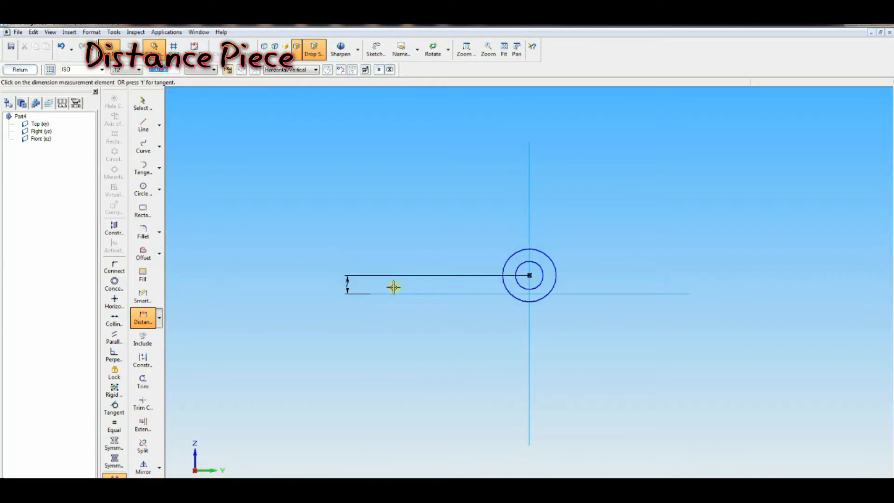
Step: Draw the left half of the outline as a line chain from the vertical axis, with stepped corners, ending tangent to the outer circle
{"action": "left_click", "coordinate": [466, 48]}
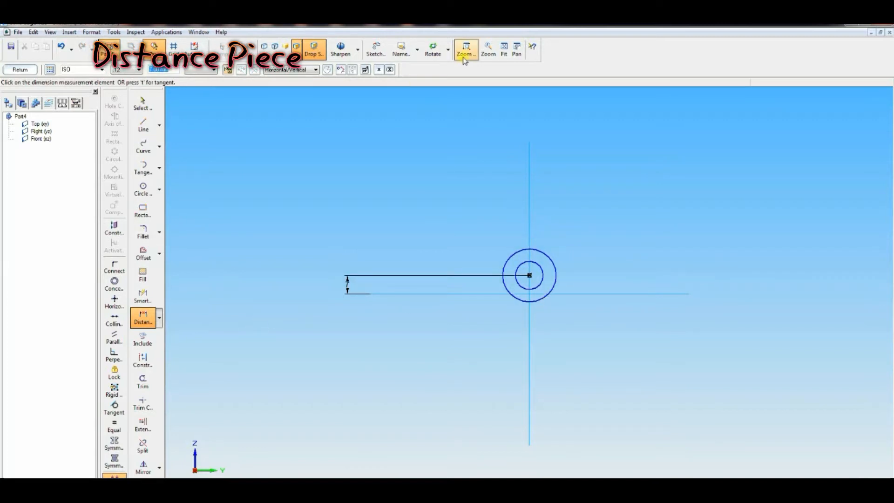
{"action": "left_click_drag", "start_coordinate": [467, 188], "coordinate": [622, 345]}
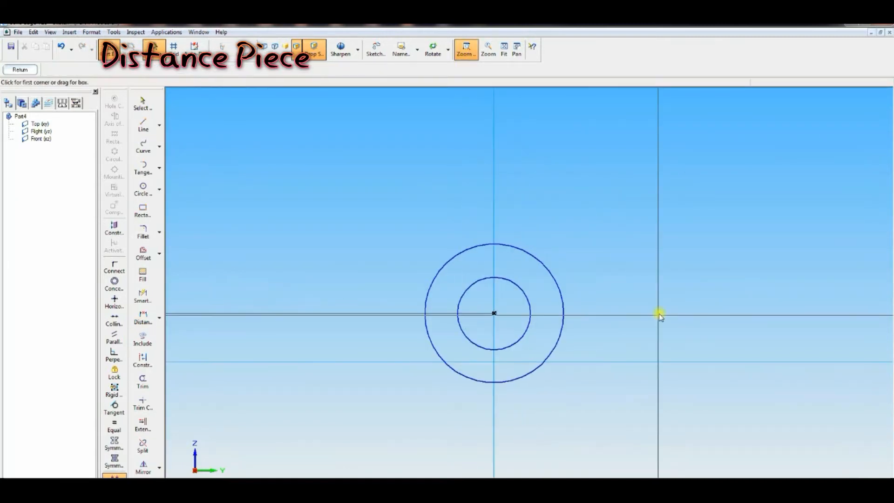
{"action": "key", "text": "alt+Tab"}
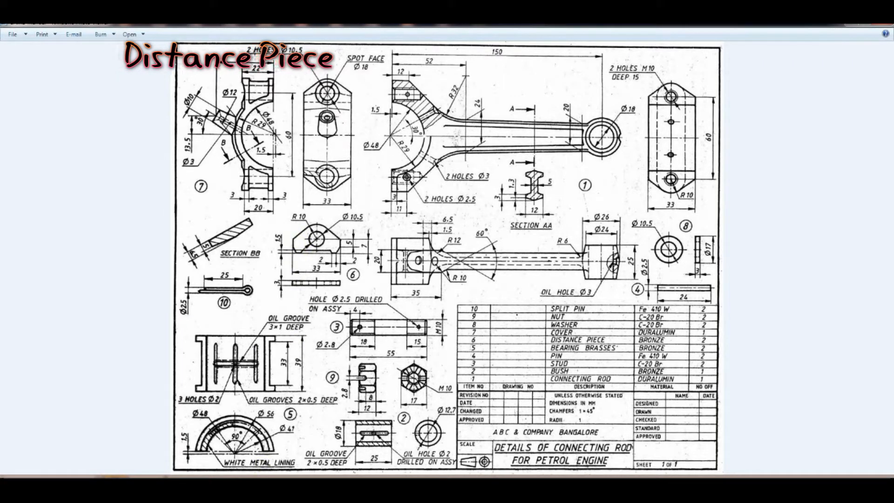
{"action": "key", "text": "alt+Tab"}
{"action": "left_click", "coordinate": [143, 125]}
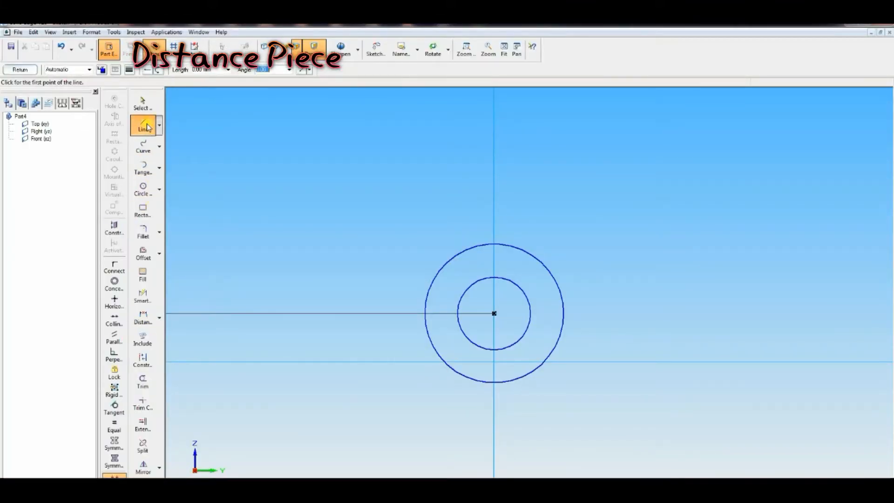
{"action": "left_click", "coordinate": [493, 355]}
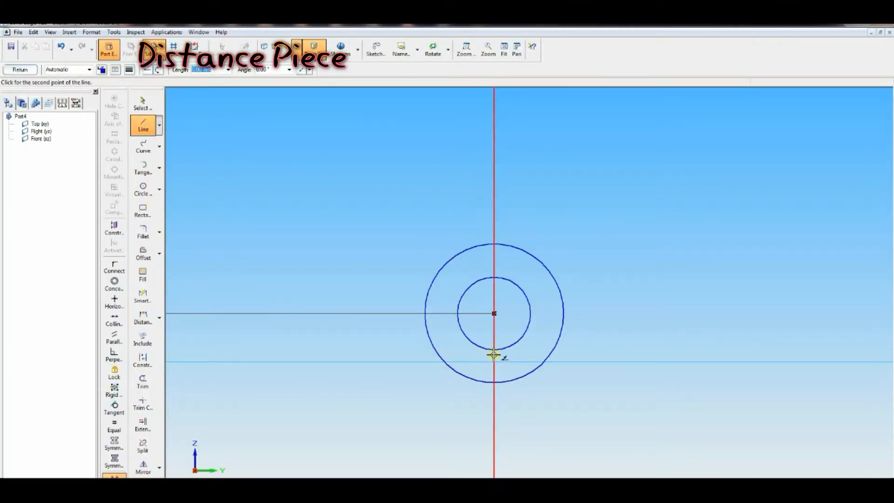
{"action": "left_click", "coordinate": [424, 355]}
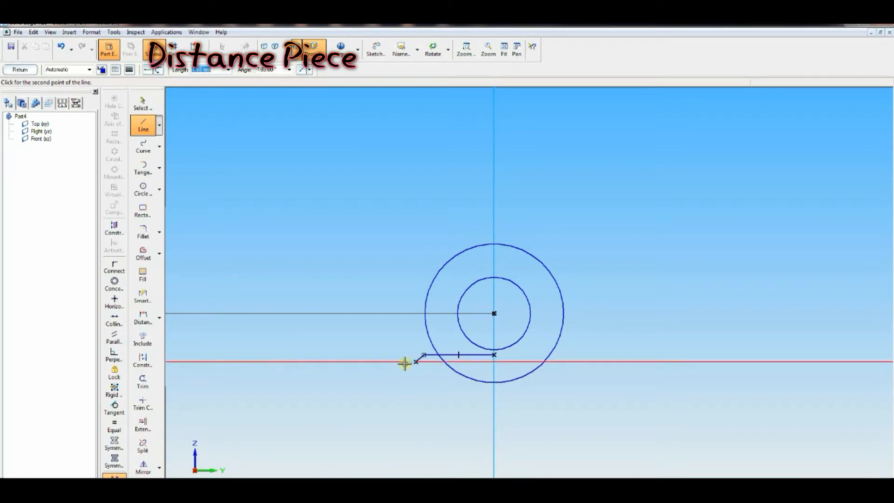
{"action": "left_click", "coordinate": [398, 362]}
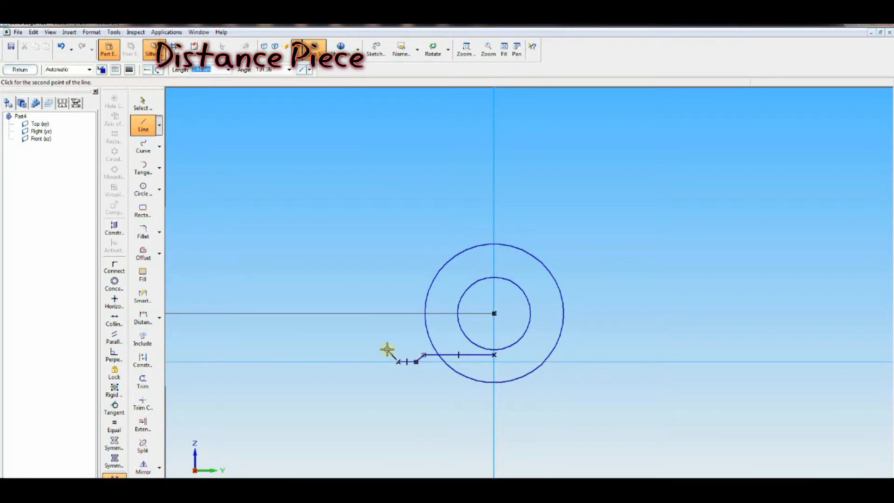
{"action": "left_click", "coordinate": [386, 321]}
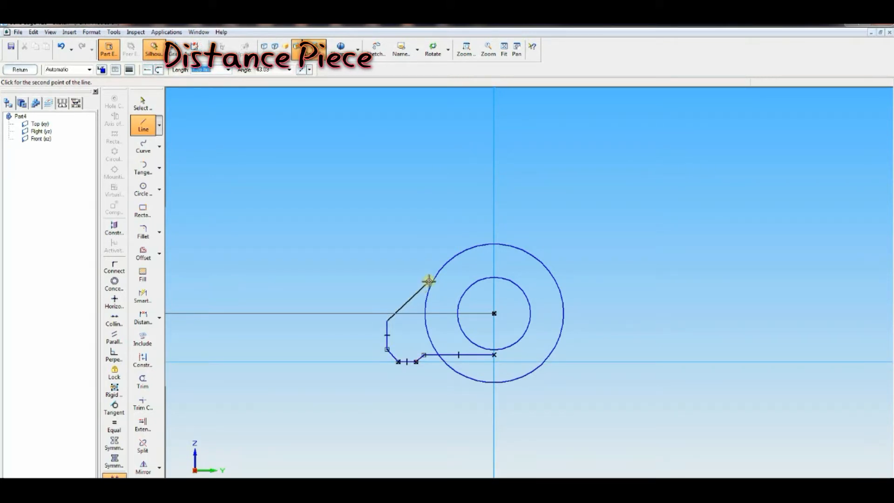
{"action": "left_click", "coordinate": [449, 263]}
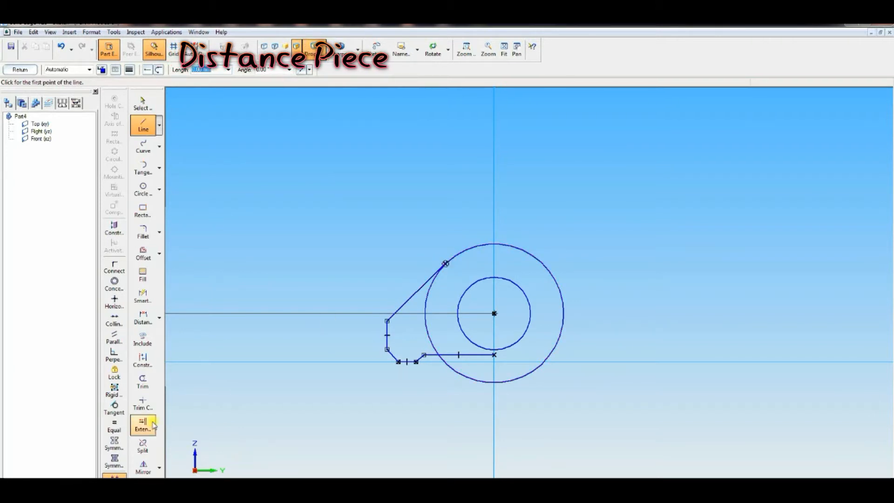
Step: Mirror the lower left corner lines about the vertical axis to the right side
{"action": "left_click", "coordinate": [144, 467]}
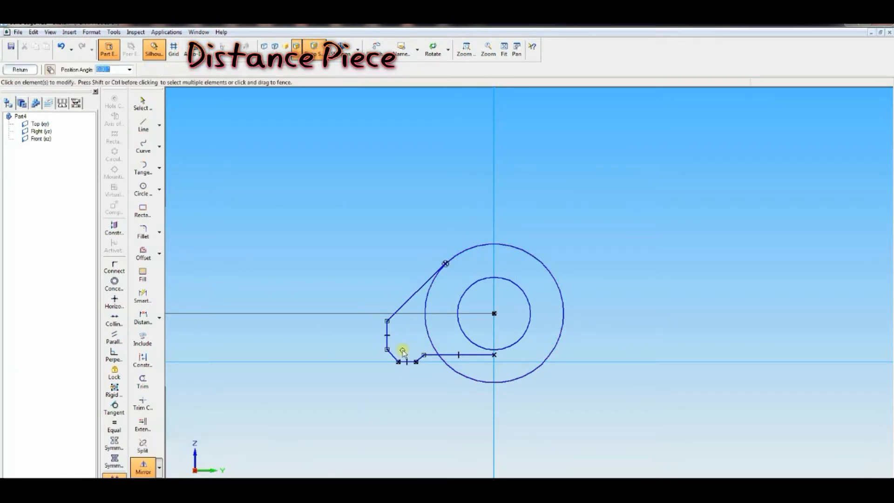
{"action": "left_click_drag", "start_coordinate": [367, 294], "coordinate": [434, 394]}
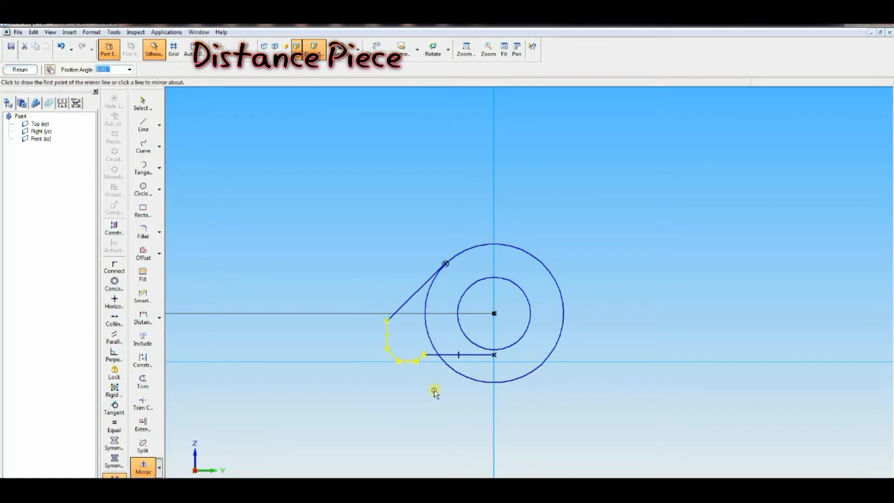
{"action": "left_click", "coordinate": [493, 395]}
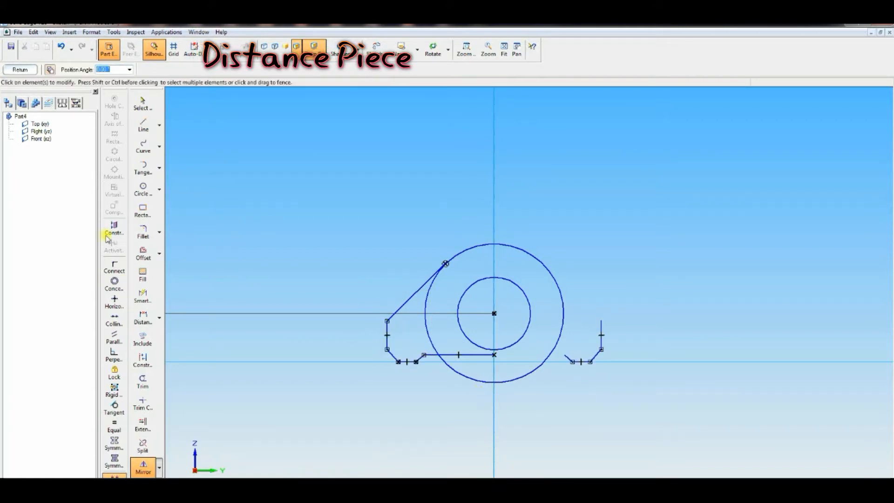
Step: Draw the right slanted line from the mirrored vertical line's top up tangent to the outer circle
{"action": "left_click", "coordinate": [143, 125]}
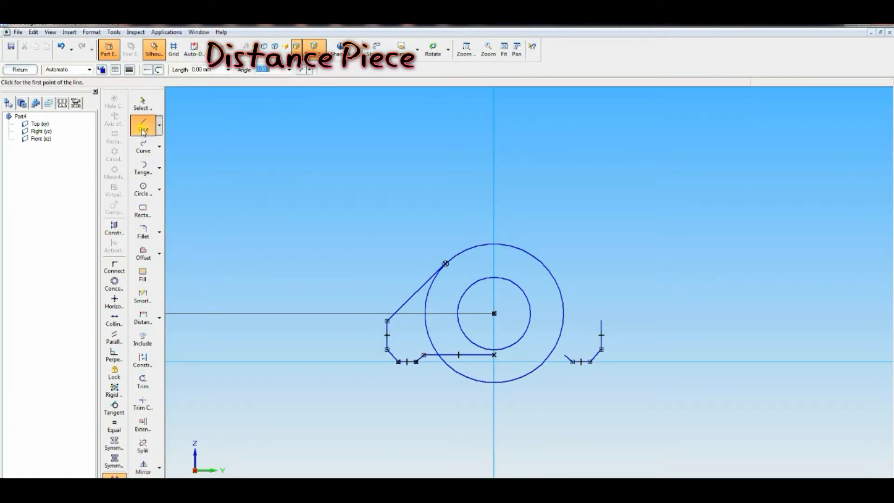
{"action": "left_click", "coordinate": [600, 321]}
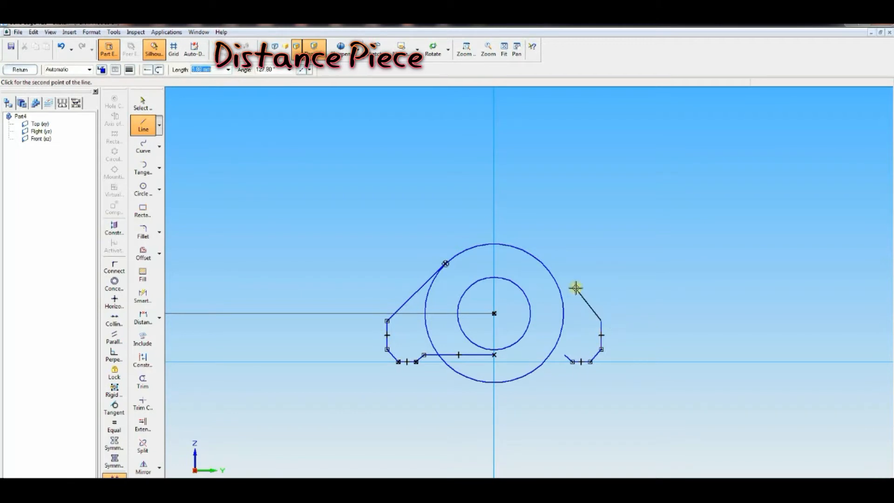
{"action": "left_click", "coordinate": [539, 261]}
Step: Extend the bottom line to the right corner and trim away the outer circle's lower portion
{"action": "left_click", "coordinate": [143, 425]}
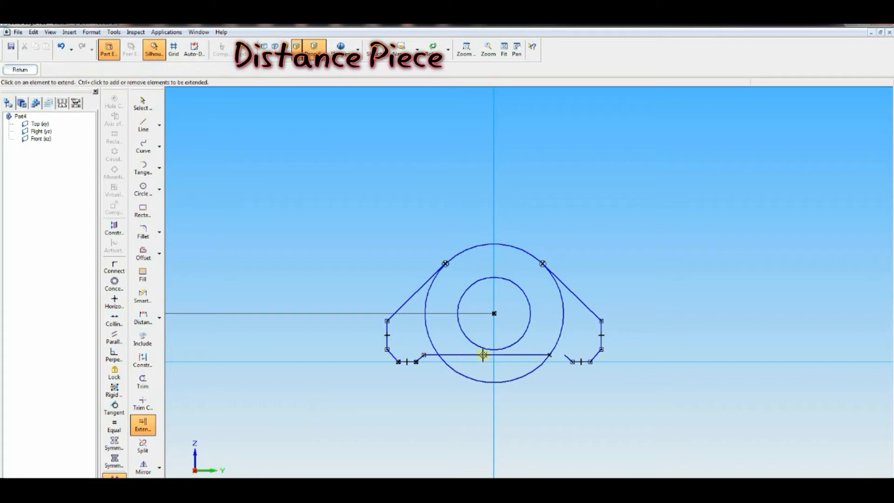
{"action": "left_click", "coordinate": [515, 354]}
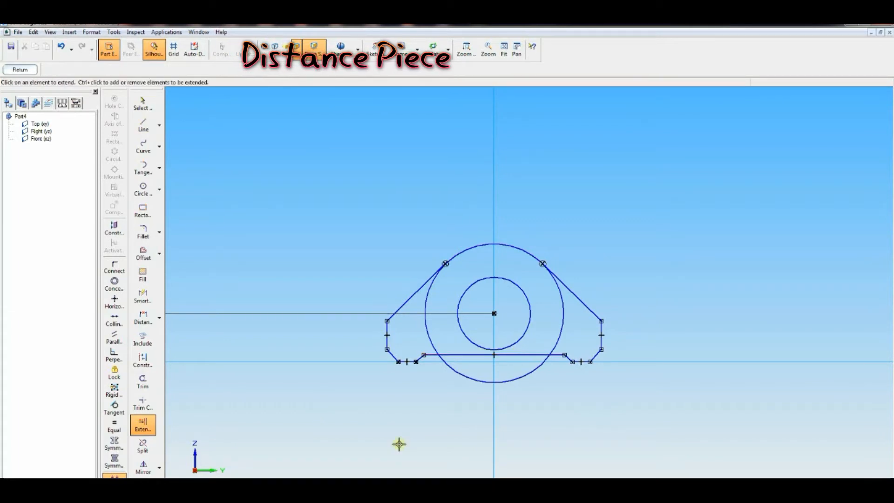
{"action": "left_click", "coordinate": [142, 381]}
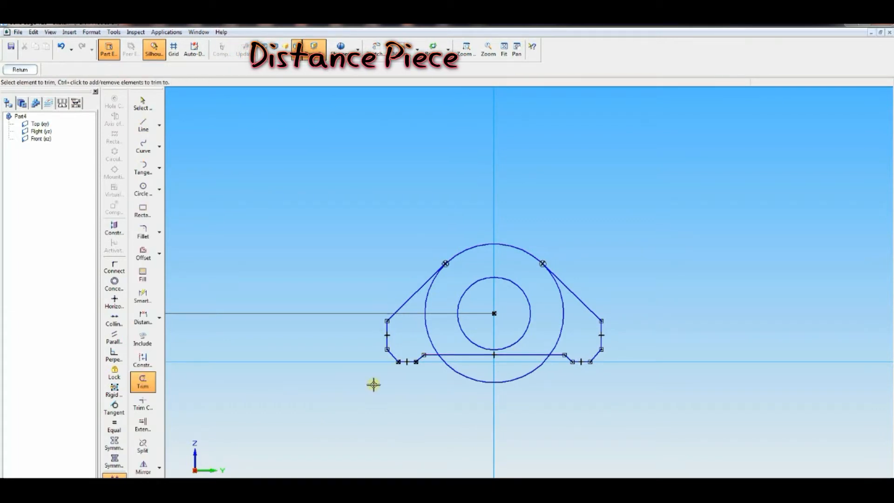
{"action": "left_click", "coordinate": [454, 376]}
{"action": "left_click", "coordinate": [431, 343]}
{"action": "left_click", "coordinate": [553, 339]}
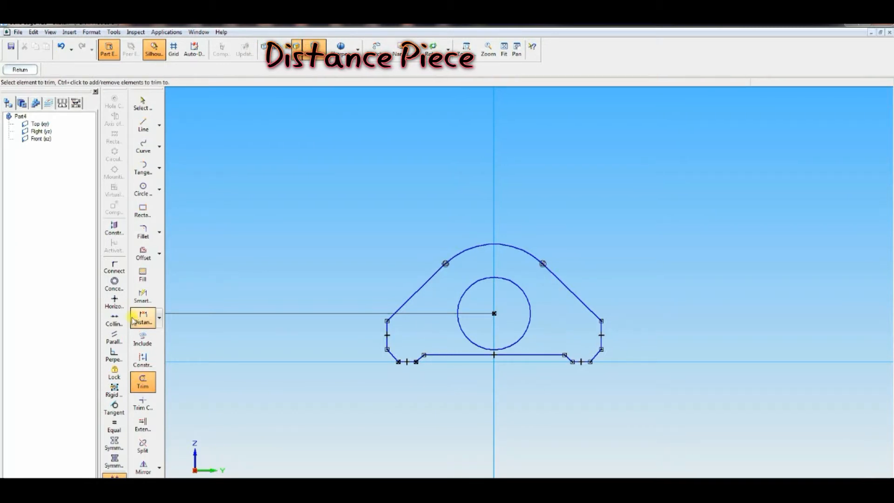
Step: Dimension the inner circle's diameter and the outer arc's radius
{"action": "left_click", "coordinate": [143, 297]}
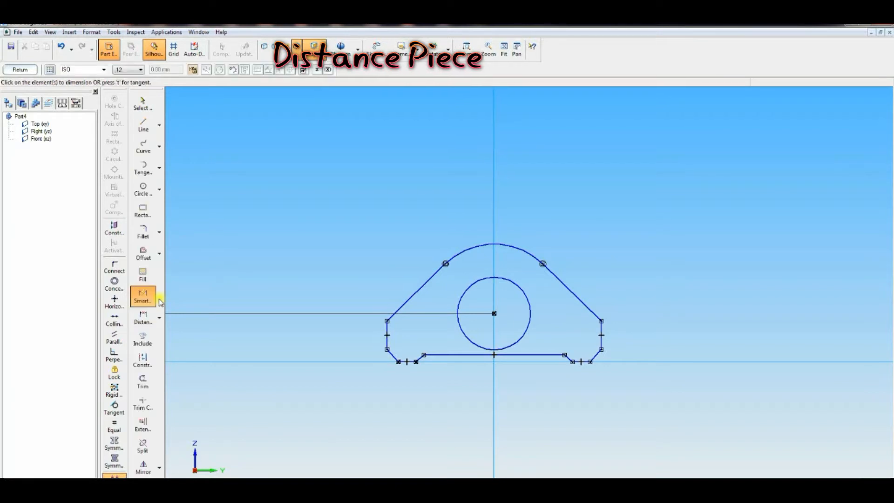
{"action": "left_click", "coordinate": [509, 282]}
{"action": "left_click", "coordinate": [542, 257]}
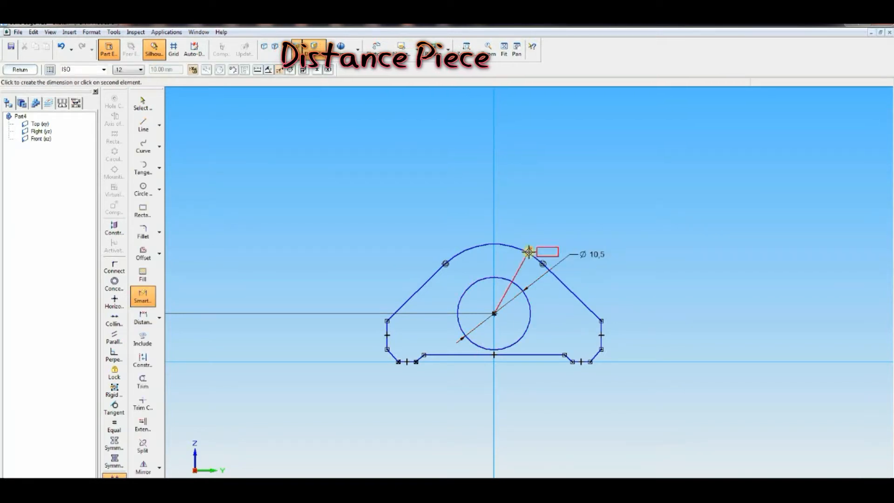
{"action": "left_click", "coordinate": [529, 252]}
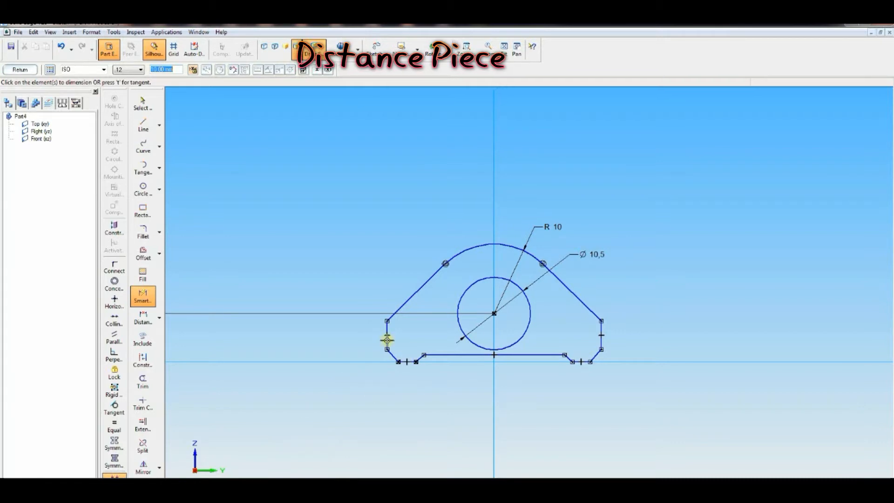
Step: Make the matching left and right lines equal: vertical sides, slanted sides, chamfers and short bottom segments
{"action": "left_click", "coordinate": [143, 318]}
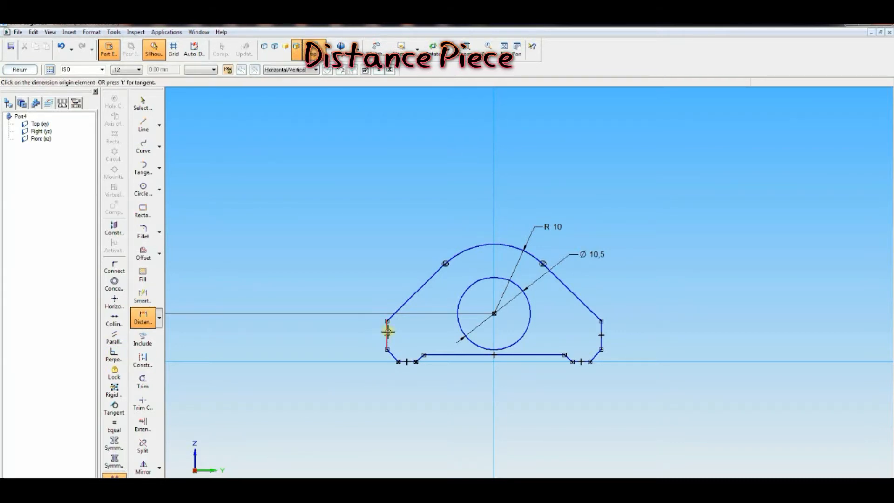
{"action": "left_click", "coordinate": [114, 424]}
{"action": "left_click", "coordinate": [387, 329]}
{"action": "left_click", "coordinate": [601, 327]}
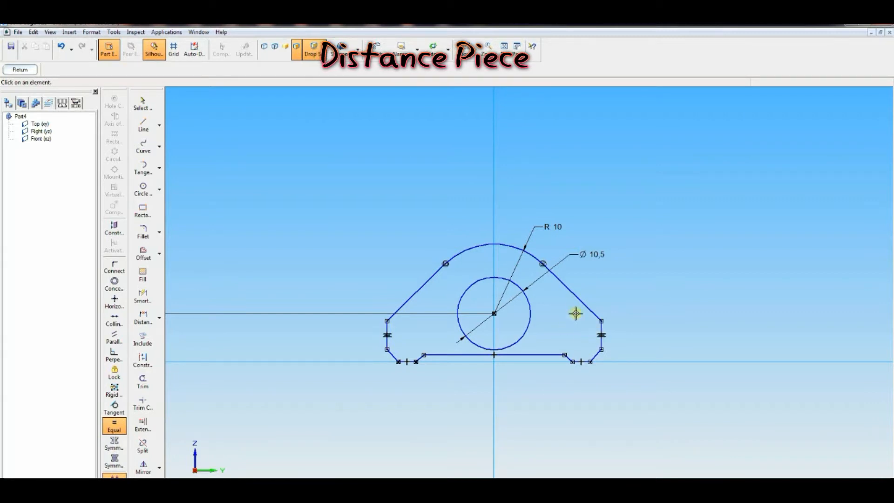
{"action": "left_click", "coordinate": [576, 294]}
{"action": "left_click", "coordinate": [423, 286]}
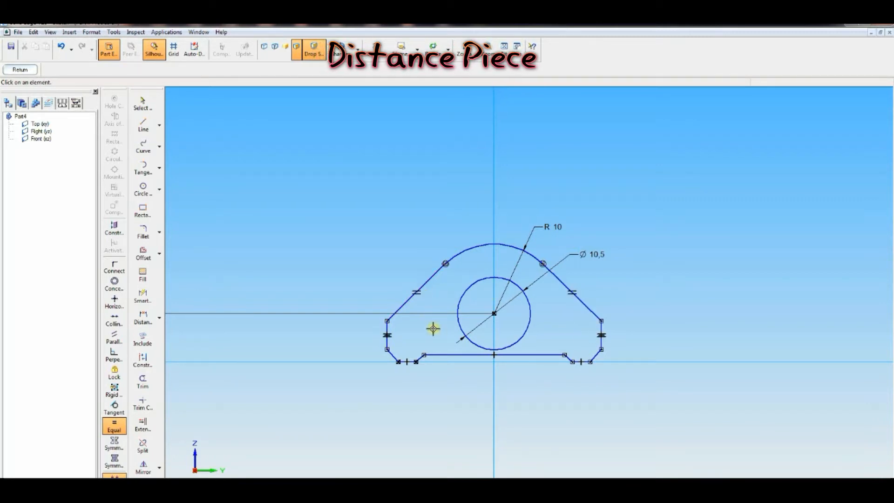
{"action": "left_click", "coordinate": [389, 356]}
{"action": "left_click", "coordinate": [594, 356]}
{"action": "left_click", "coordinate": [404, 361]}
{"action": "left_click", "coordinate": [576, 362]}
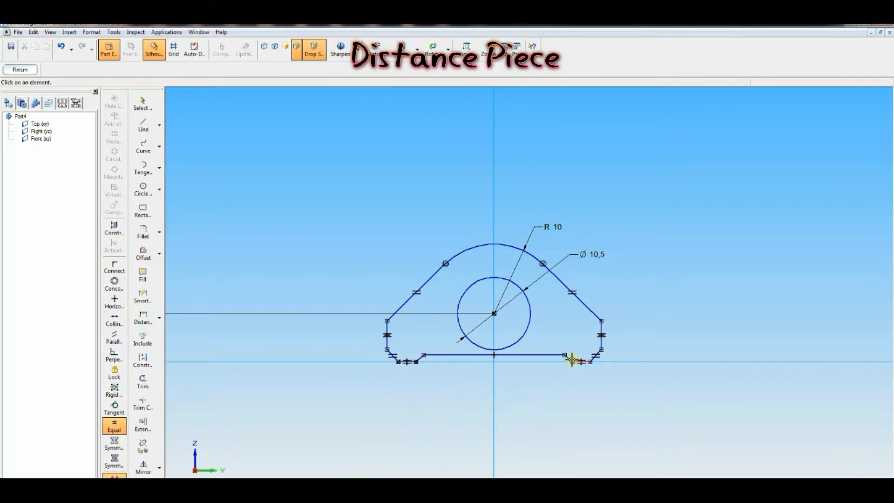
{"action": "left_click", "coordinate": [420, 358]}
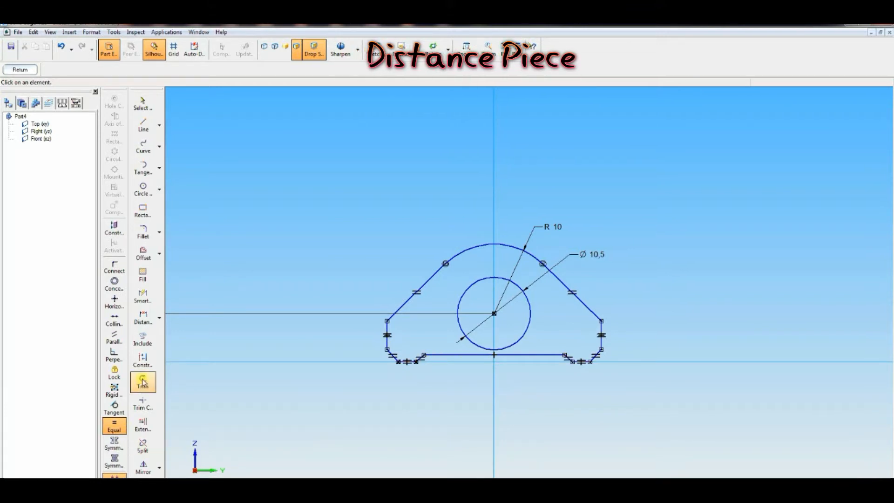
Step: Set the left vertical line's length dimension to 5
{"action": "left_click", "coordinate": [142, 318]}
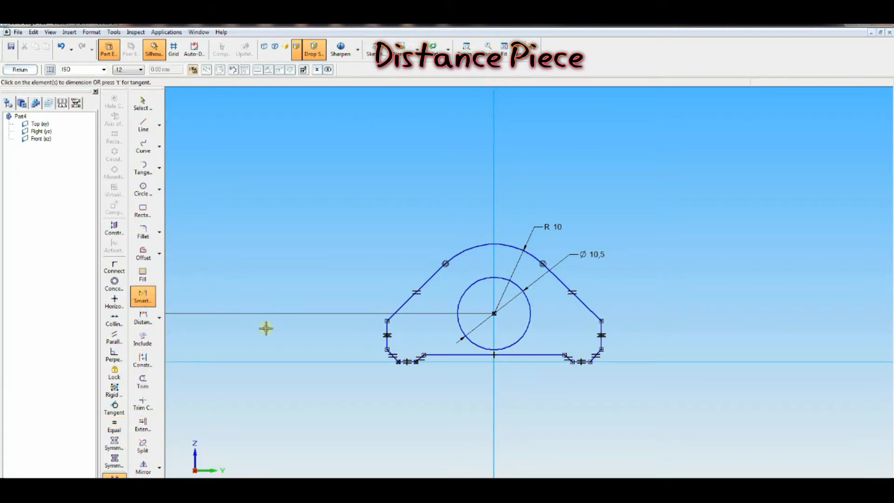
{"action": "left_click", "coordinate": [387, 337]}
{"action": "left_click", "coordinate": [357, 340]}
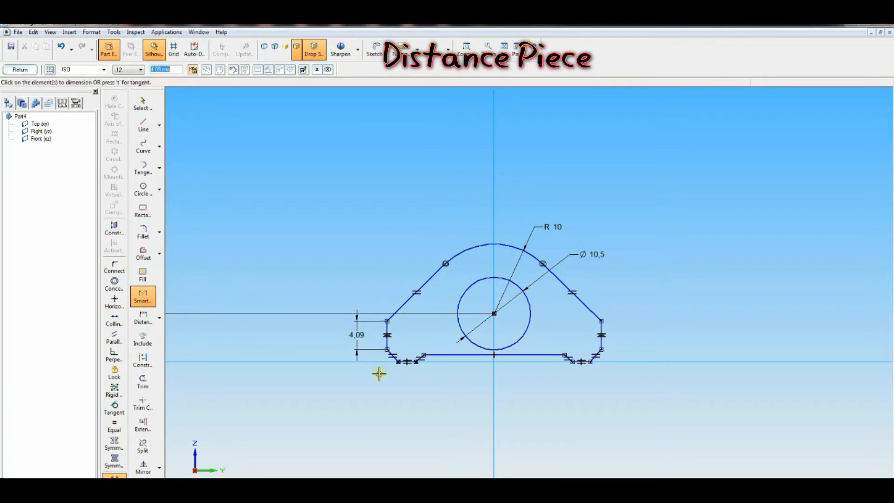
{"action": "type", "text": "5"}
{"action": "key", "text": "Return"}
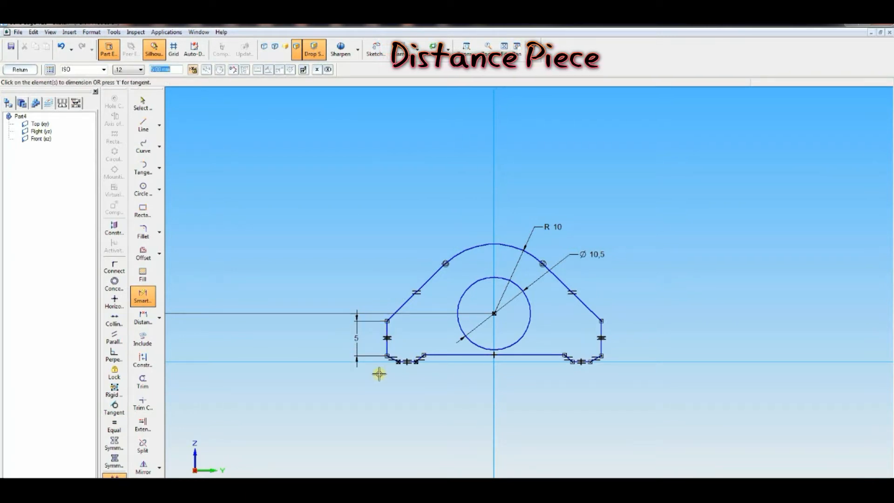
Step: Dimension the overall width between the outer bottom corners as 33
{"action": "left_click", "coordinate": [143, 317]}
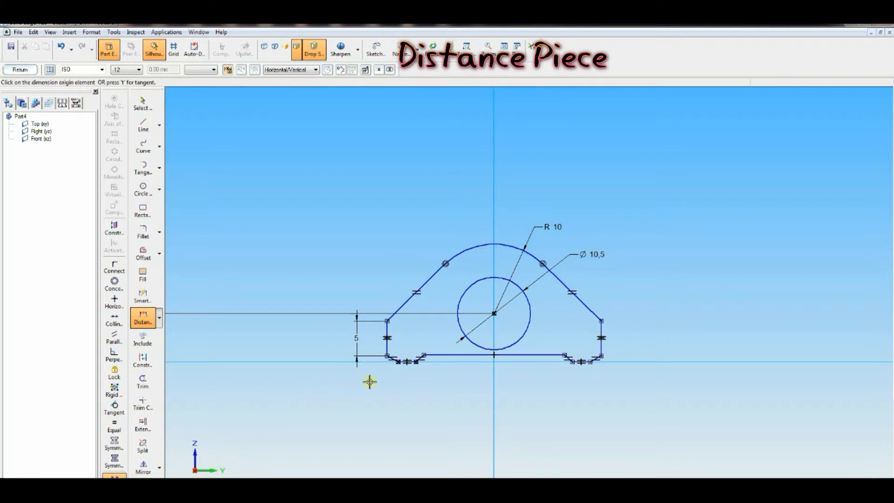
{"action": "left_click", "coordinate": [387, 357]}
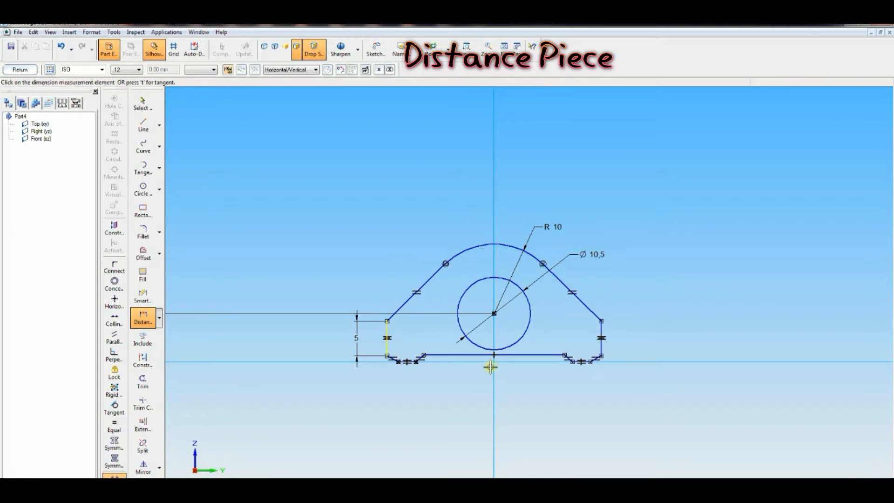
{"action": "left_click", "coordinate": [598, 353]}
{"action": "left_click", "coordinate": [580, 395]}
{"action": "type", "text": "33"}
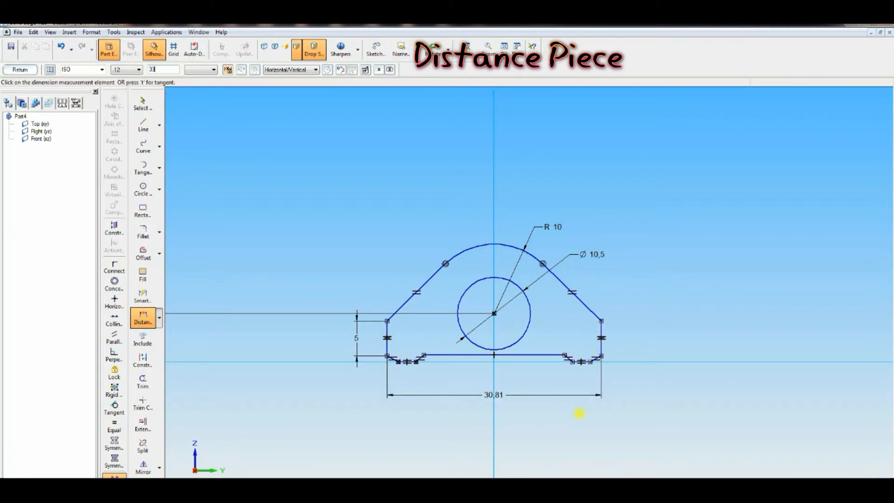
{"action": "key", "text": "Return"}
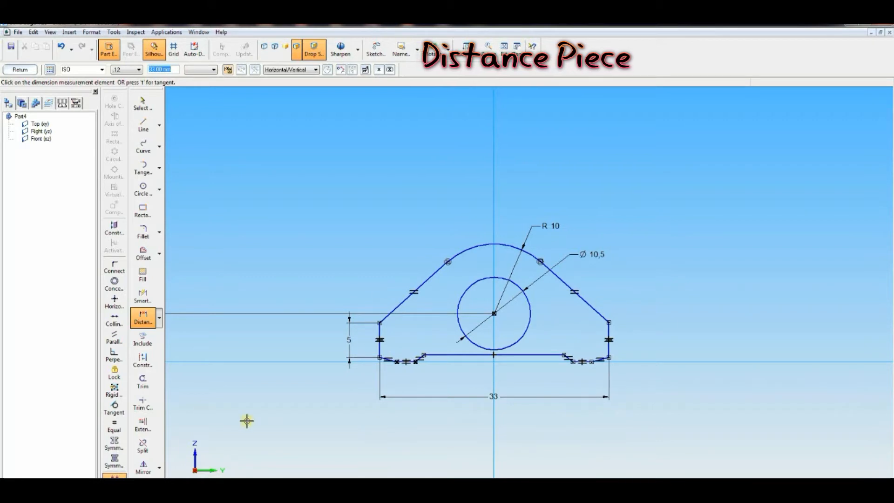
Step: Set the vertical offset of the central bottom line from the horizontal axis to 1.5
{"action": "left_click", "coordinate": [143, 319]}
{"action": "left_click", "coordinate": [457, 356]}
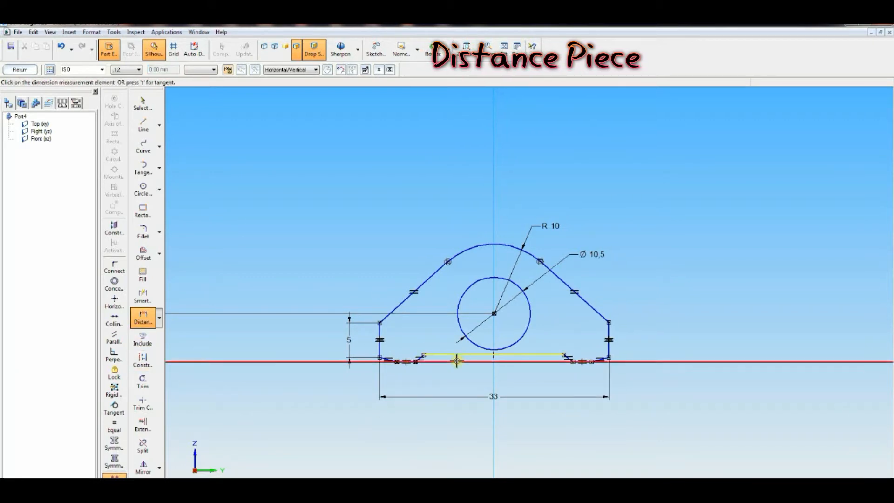
{"action": "left_click", "coordinate": [665, 379]}
{"action": "type", "text": "1"}
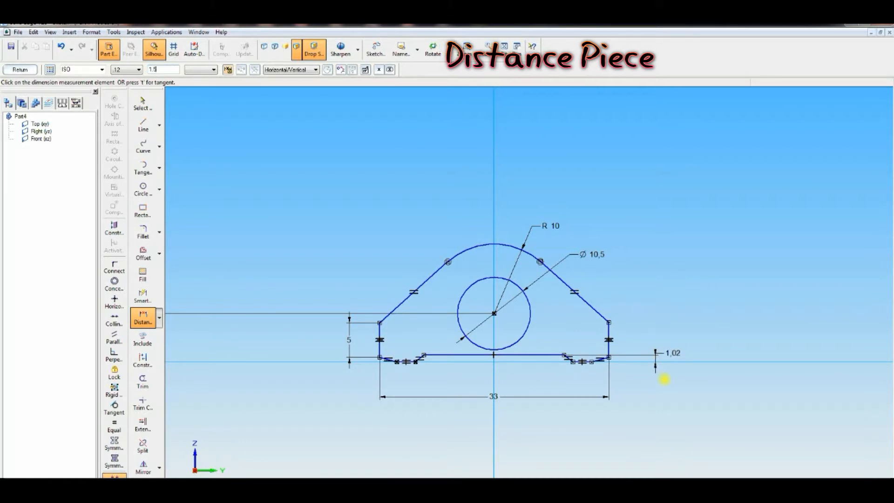
{"action": "type", "text": ".5"}
{"action": "key", "text": "Return"}
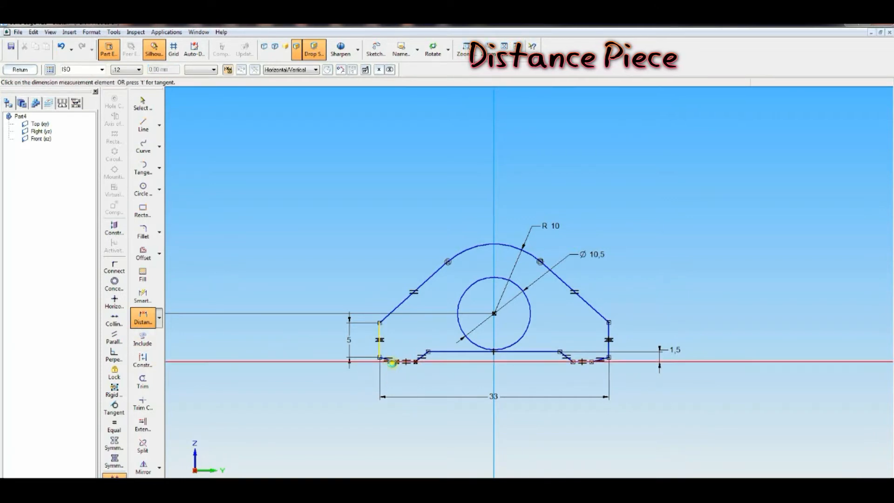
Step: Set the vertical heights of the left and right lower chamfers to 2
{"action": "left_click", "coordinate": [395, 361]}
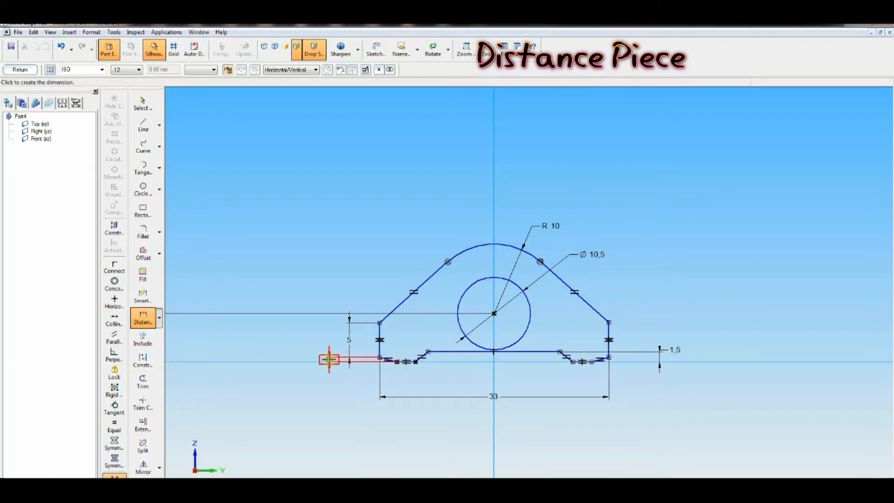
{"action": "left_click", "coordinate": [330, 359]}
{"action": "type", "text": "2"}
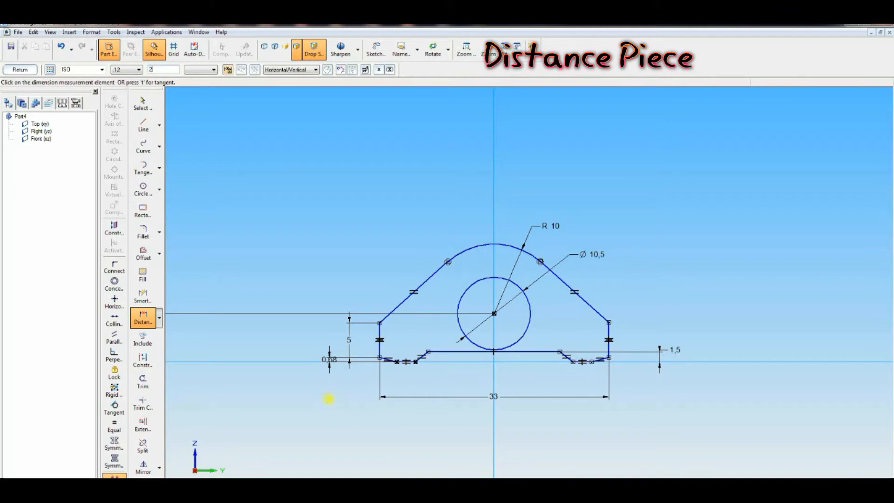
{"action": "key", "text": "Return"}
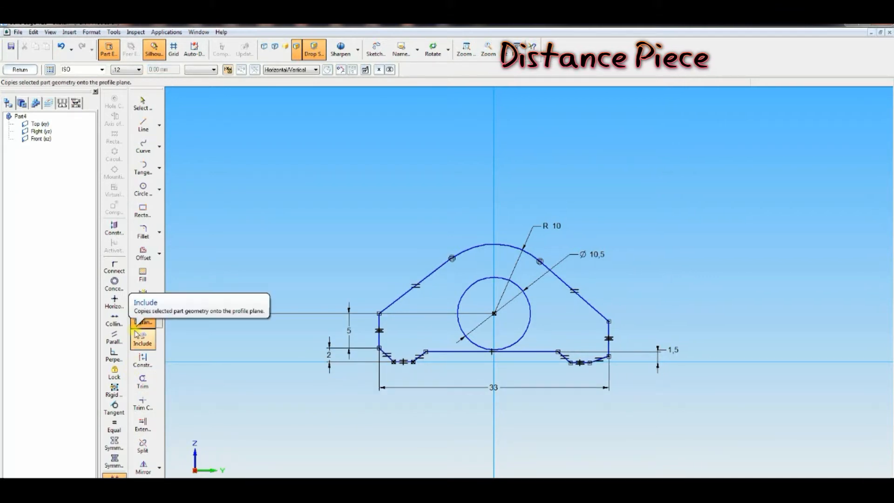
{"action": "left_click", "coordinate": [591, 363]}
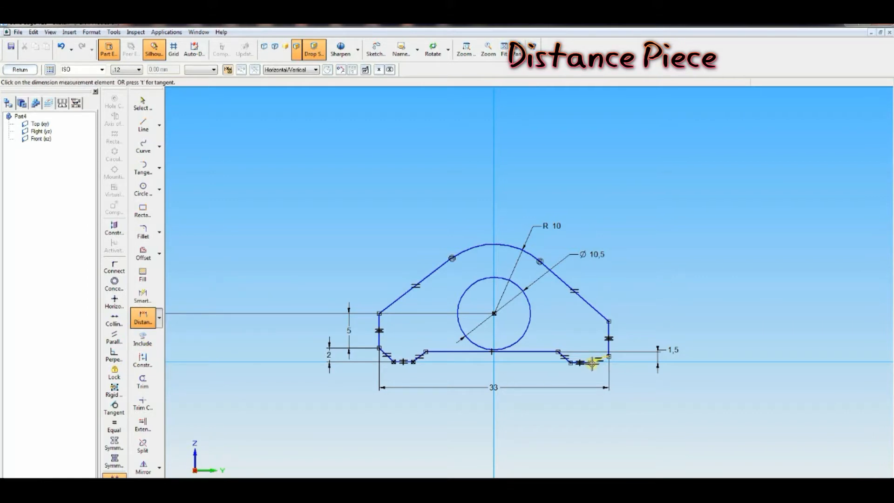
{"action": "left_click", "coordinate": [608, 356]}
{"action": "left_click", "coordinate": [625, 361]}
{"action": "type", "text": "2"}
{"action": "key", "text": "Return"}
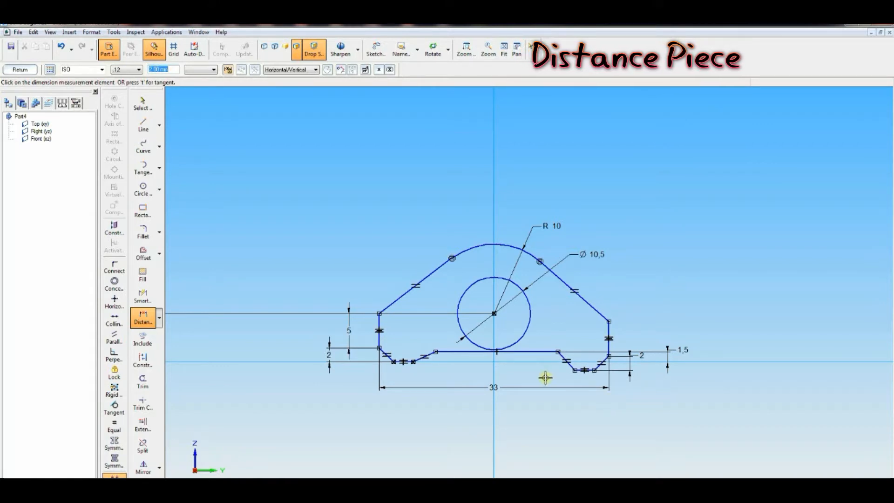
Step: Add a 0 distance dimension between the central bottom line's right end and the right bottom segment
{"action": "left_click", "coordinate": [144, 319]}
{"action": "left_click", "coordinate": [584, 367]}
{"action": "left_click", "coordinate": [585, 362]}
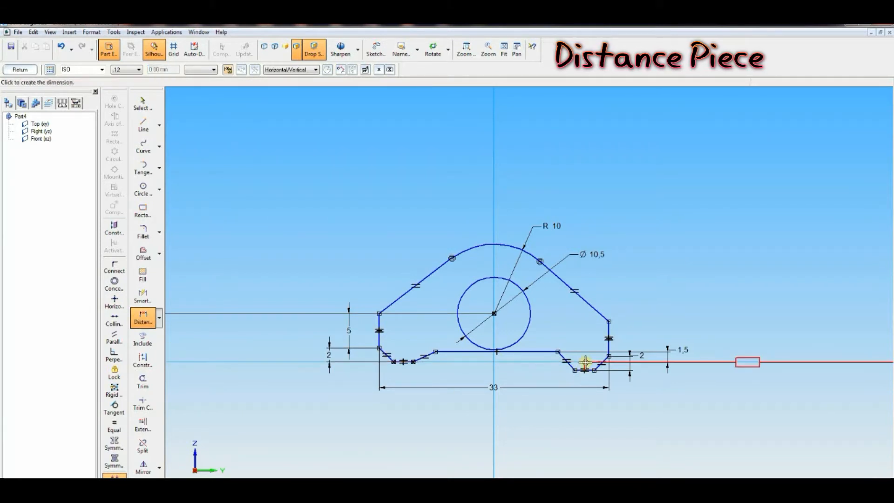
{"action": "right_click", "coordinate": [671, 386]}
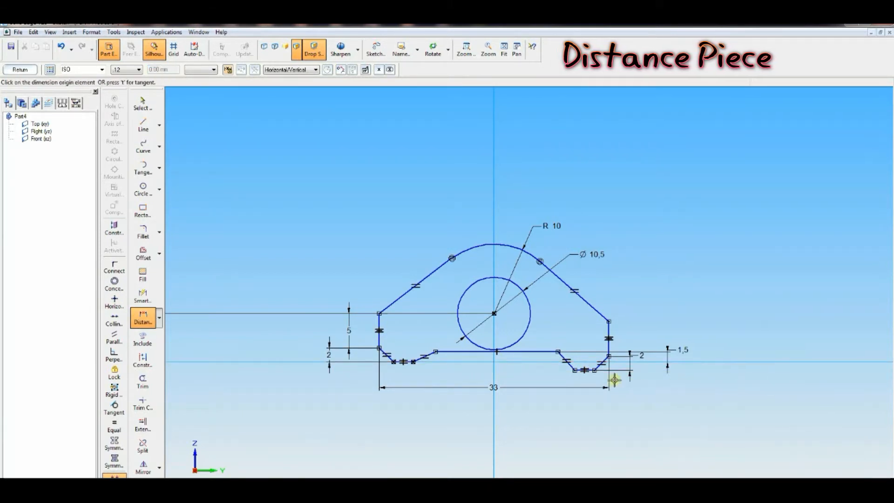
{"action": "left_click", "coordinate": [591, 370]}
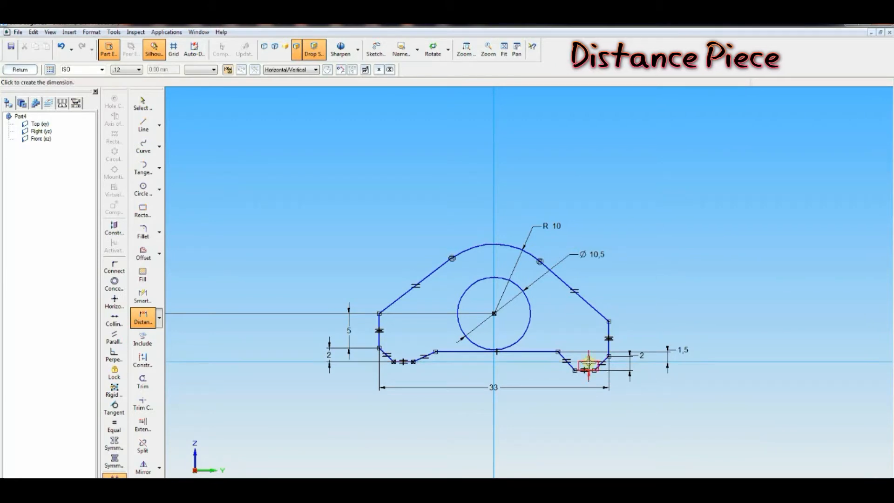
{"action": "type", "text": "0"}
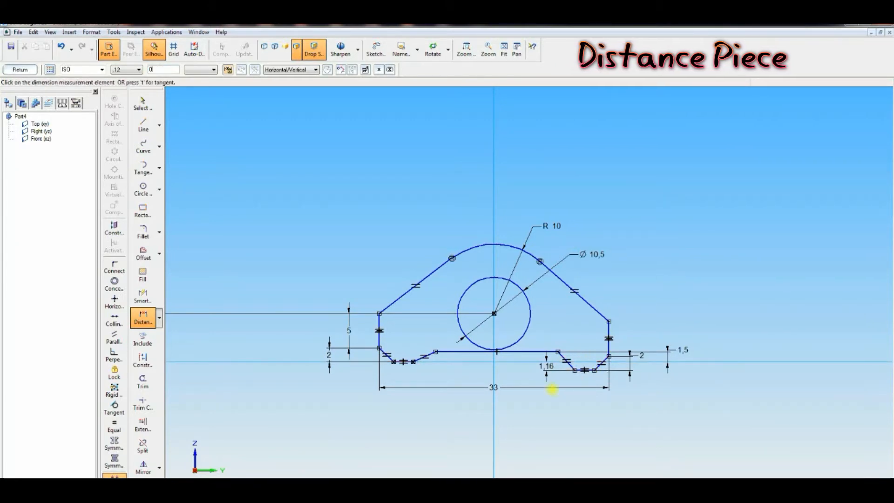
{"action": "key", "text": "Return"}
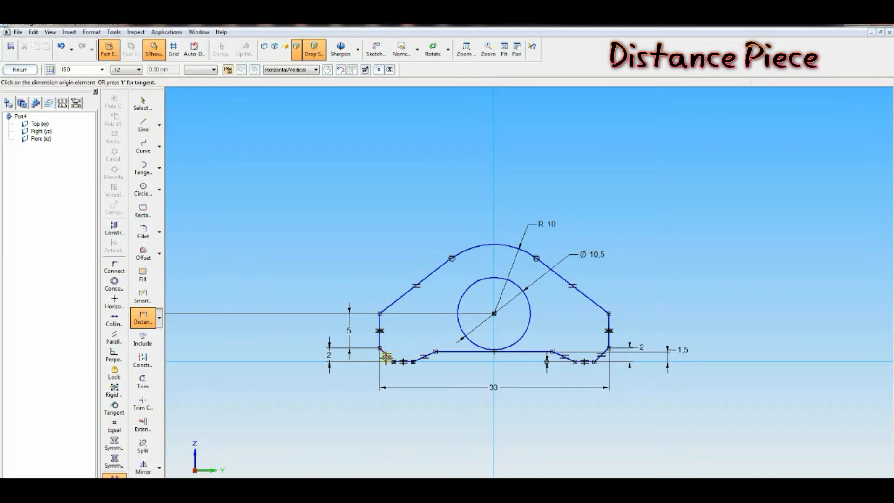
Step: Dimension the horizontal widths of both lower chamfers, setting the left one to 2
{"action": "left_click", "coordinate": [393, 362]}
{"action": "left_click", "coordinate": [380, 354]}
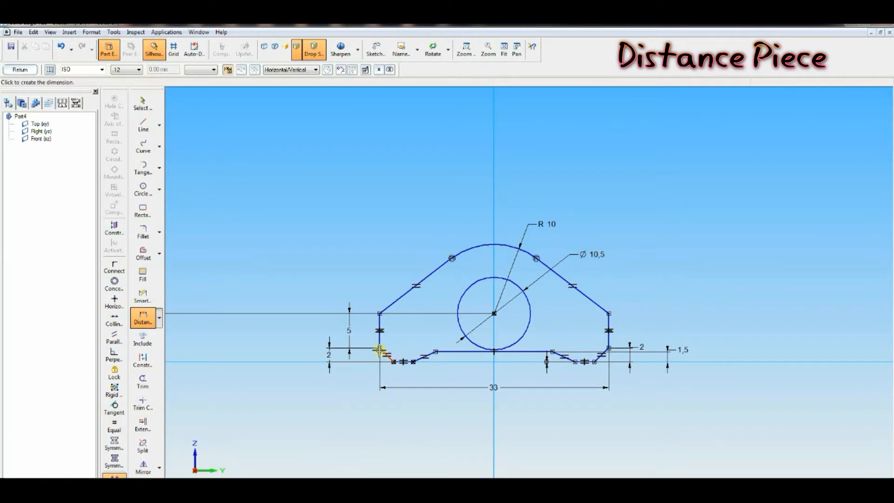
{"action": "left_click", "coordinate": [388, 371]}
{"action": "type", "text": "2"}
{"action": "key", "text": "Return"}
{"action": "left_click", "coordinate": [148, 316]}
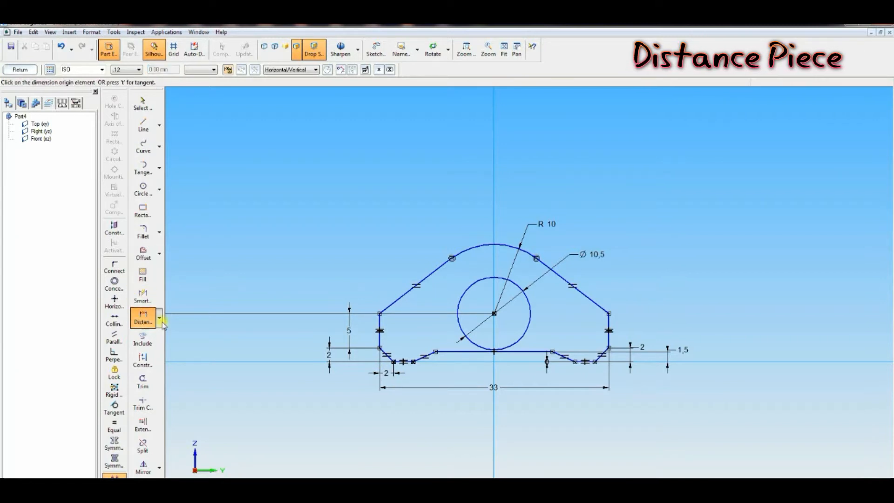
{"action": "left_click", "coordinate": [605, 357]}
{"action": "left_click", "coordinate": [609, 348]}
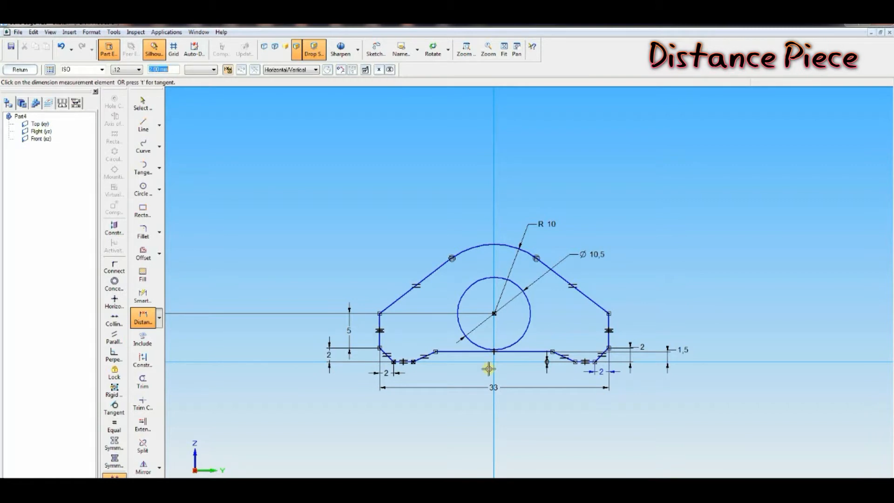
Step: Dimension both short bottom segments with Smart Dimension, setting the left one's length to 2
{"action": "left_click", "coordinate": [144, 317]}
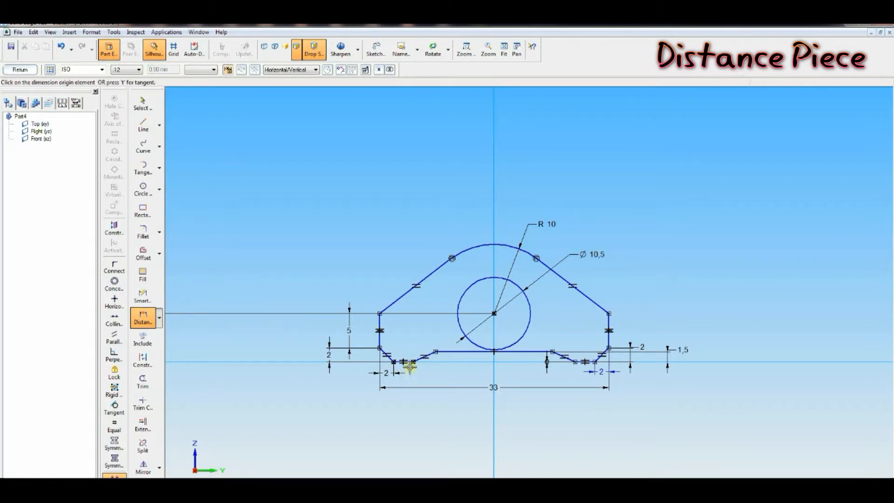
{"action": "left_click", "coordinate": [143, 297]}
{"action": "left_click", "coordinate": [406, 362]}
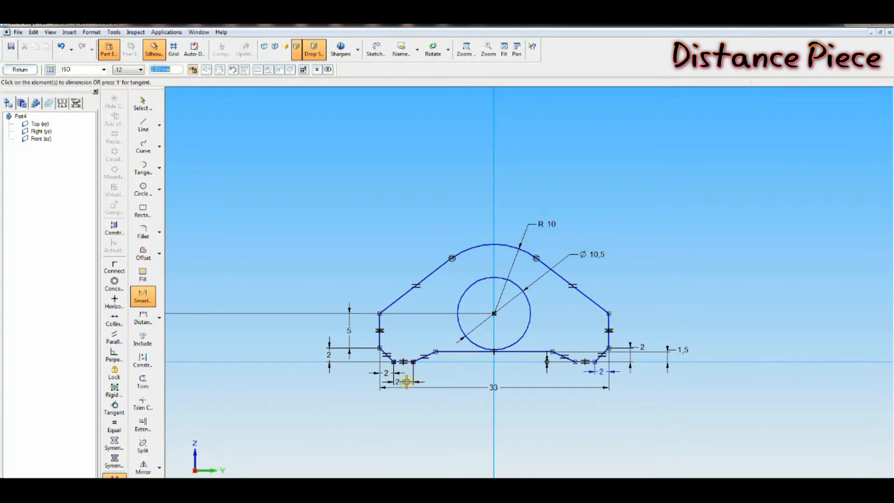
{"action": "type", "text": "2"}
{"action": "key", "text": "Return"}
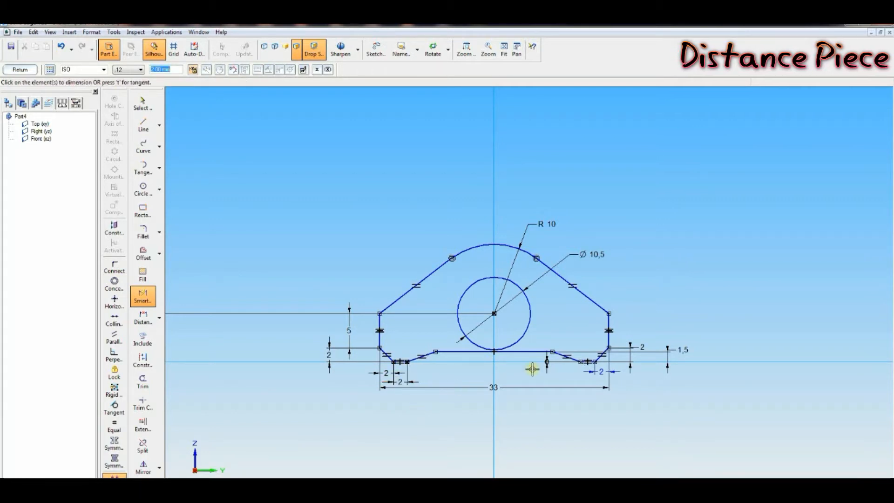
{"action": "left_click", "coordinate": [588, 363]}
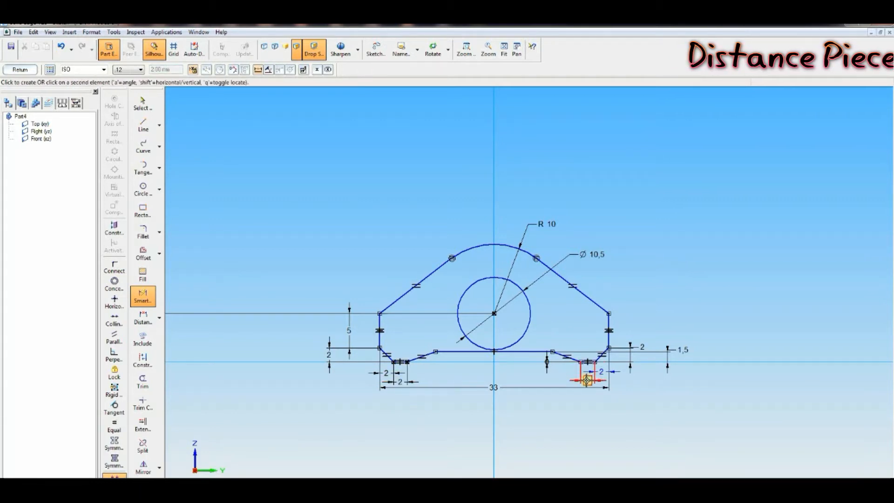
{"action": "left_click", "coordinate": [587, 385]}
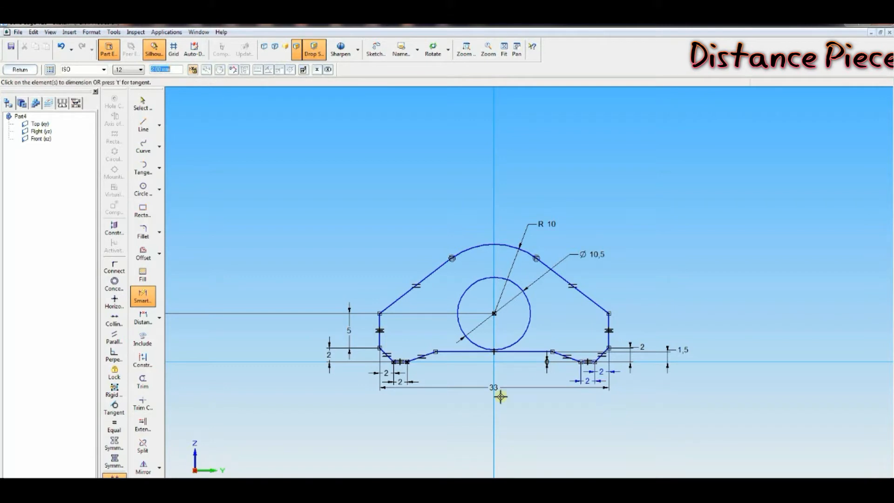
Step: Compare the sketch against the distance piece view in the connecting rod drawing
{"action": "left_click", "coordinate": [143, 319]}
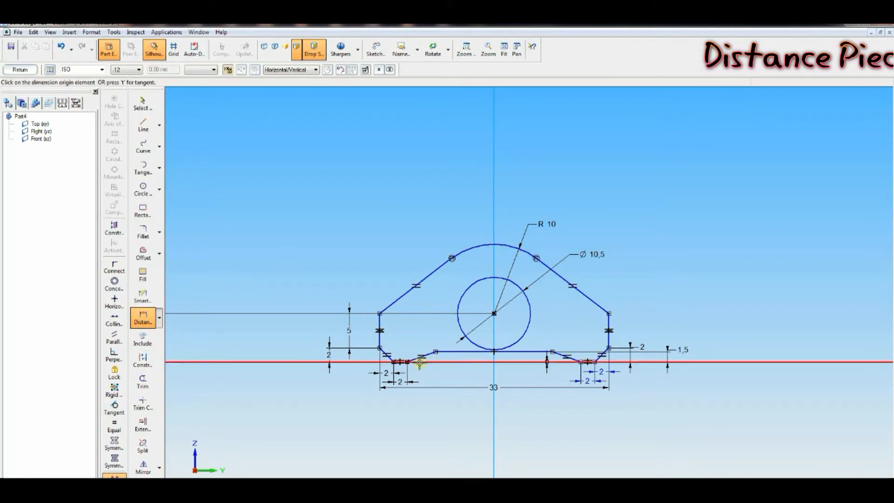
{"action": "left_click", "coordinate": [443, 352]}
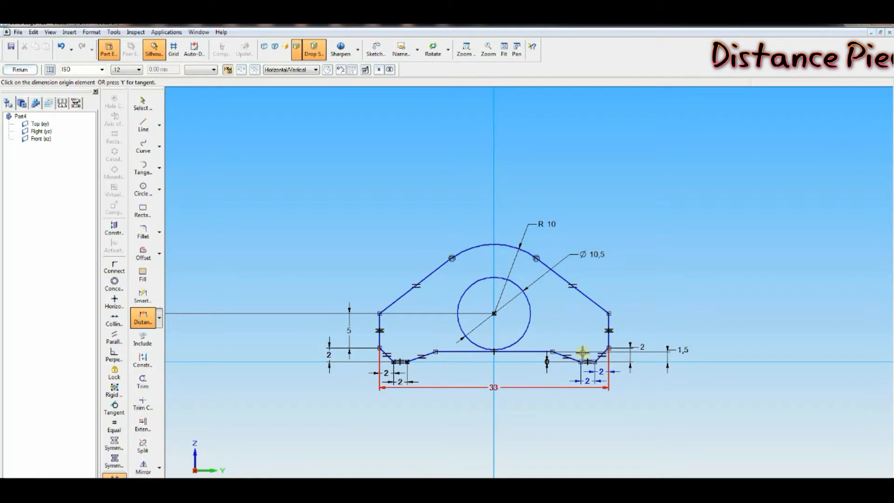
{"action": "left_click", "coordinate": [228, 480]}
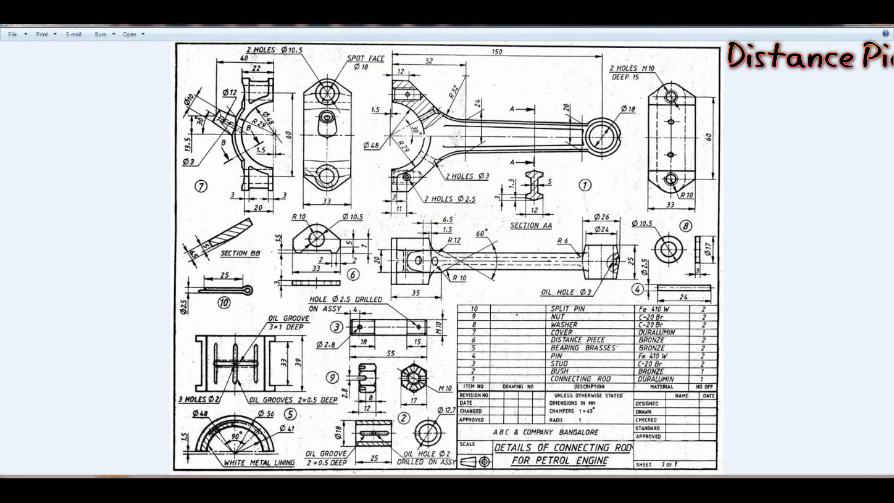
{"action": "left_click", "coordinate": [187, 482]}
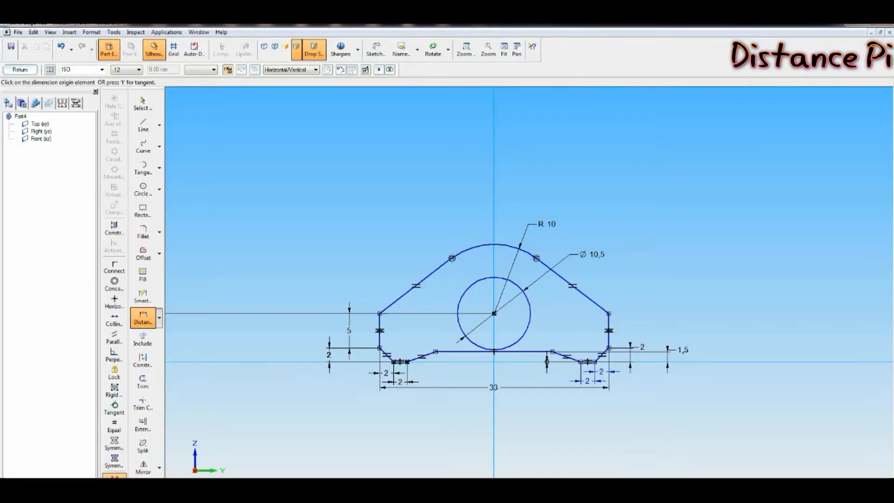
Step: Dimension the horizontal widths of both inner slanted segments, setting the left one to 1.5
{"action": "left_click", "coordinate": [409, 363]}
{"action": "left_click", "coordinate": [436, 353]}
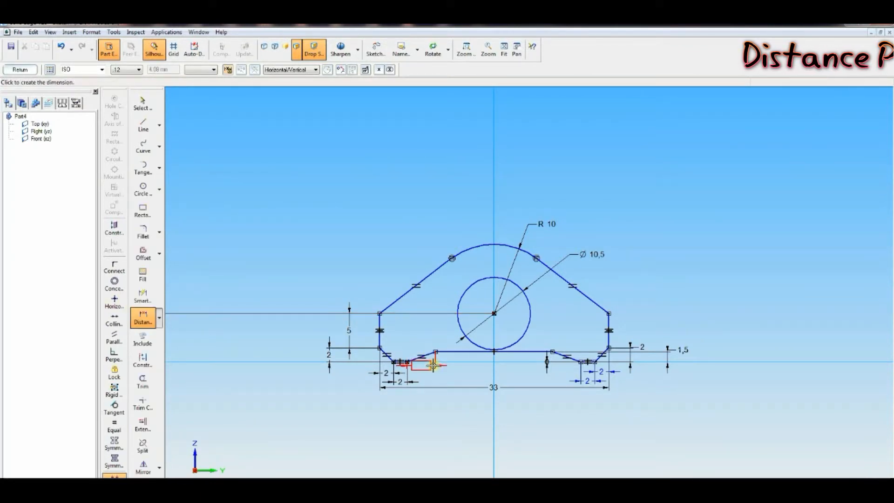
{"action": "left_click", "coordinate": [436, 371]}
{"action": "type", "text": "1"}
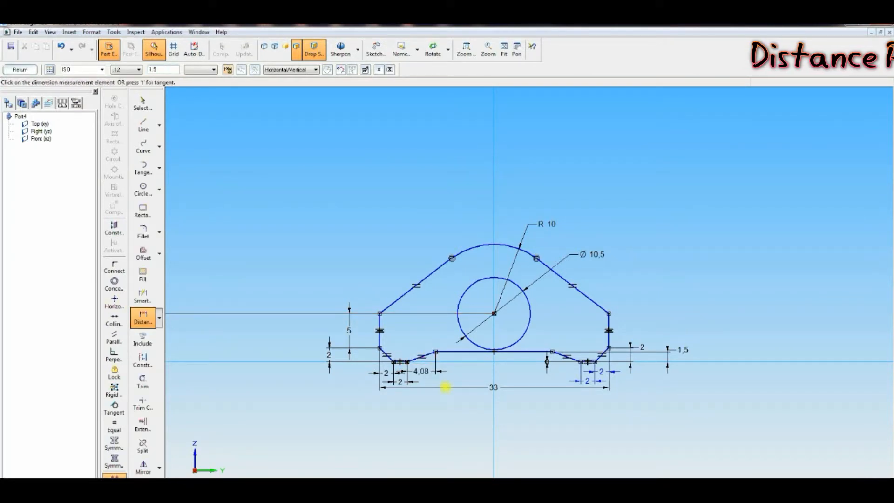
{"action": "type", "text": ".5"}
{"action": "key", "text": "Return"}
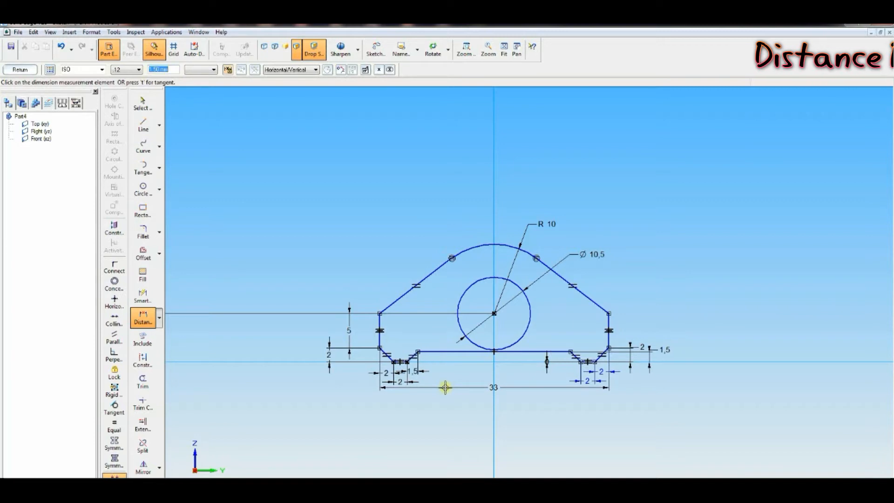
{"action": "left_click", "coordinate": [576, 358]}
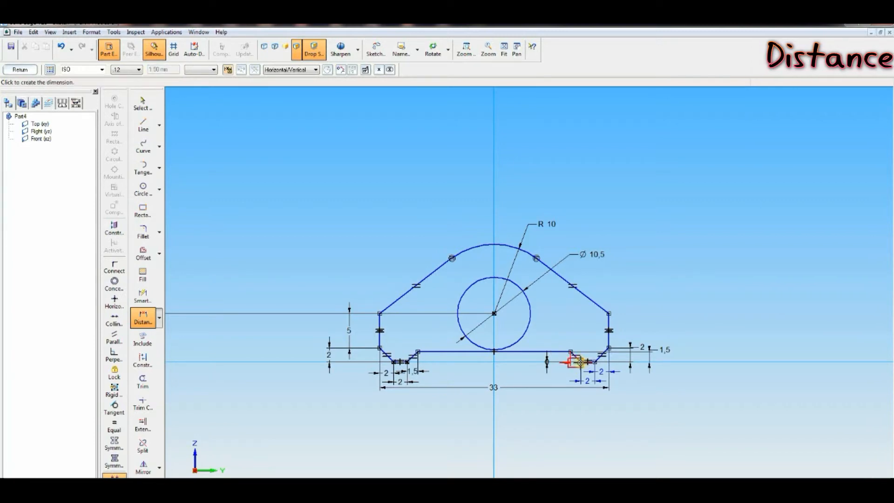
{"action": "left_click", "coordinate": [573, 370]}
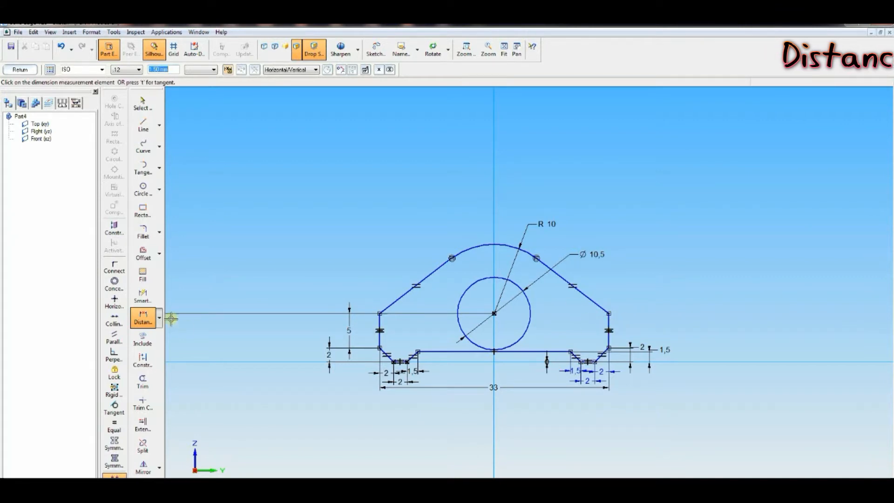
Step: Dimension the right vertical side's length with Smart Dimension
{"action": "left_click", "coordinate": [143, 297]}
{"action": "left_click", "coordinate": [609, 321]}
{"action": "left_click", "coordinate": [630, 321]}
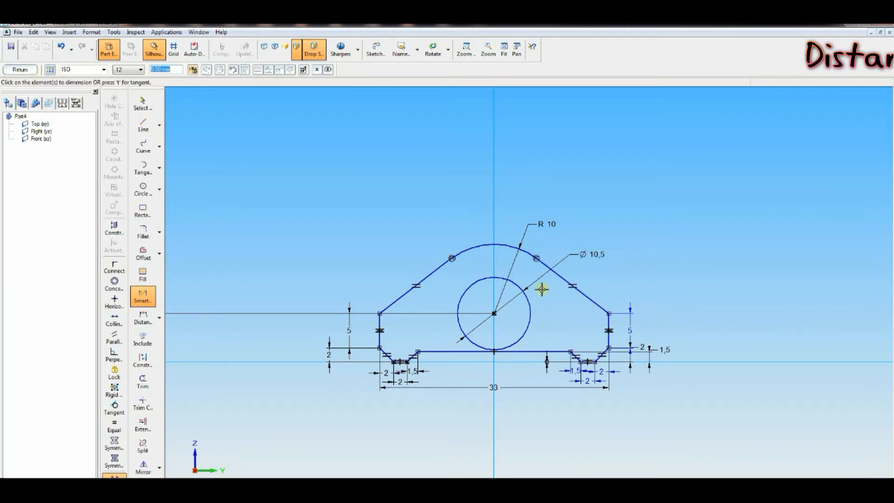
Step: Close the sketch and protrude the distance piece profile to a distance of 5 mm, then finish the feature
{"action": "left_click", "coordinate": [21, 69]}
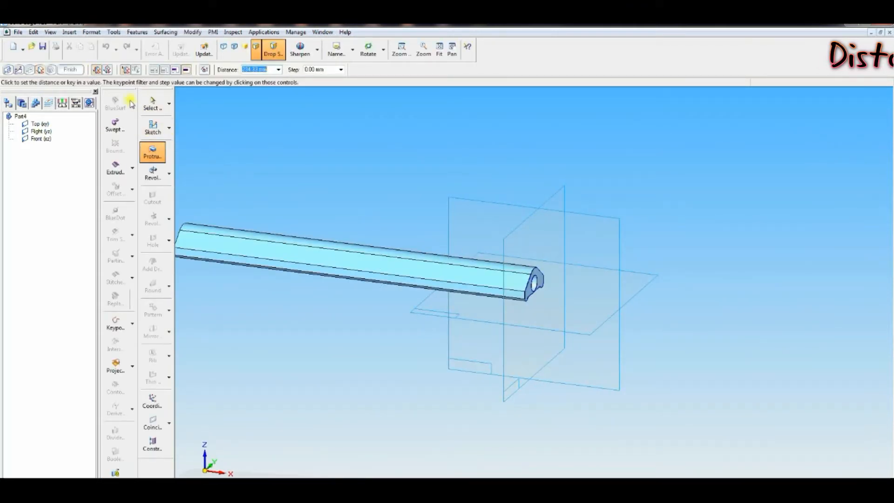
{"action": "left_click", "coordinate": [107, 70]}
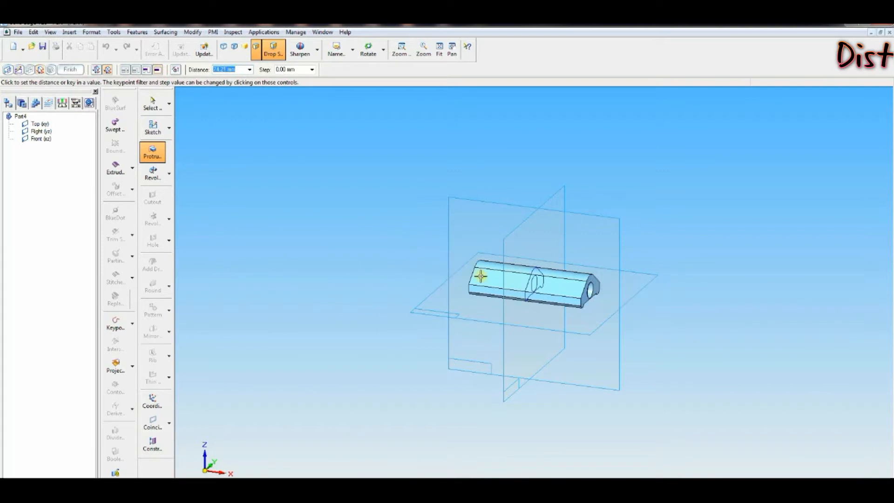
{"action": "left_click", "coordinate": [224, 70]}
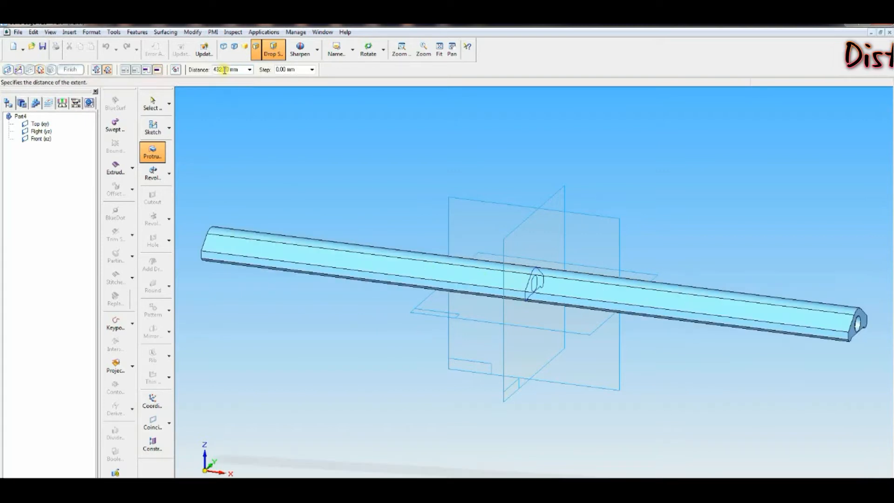
{"action": "left_click_drag", "start_coordinate": [237, 70], "coordinate": [203, 69]}
{"action": "type", "text": "5"}
{"action": "key", "text": "Return"}
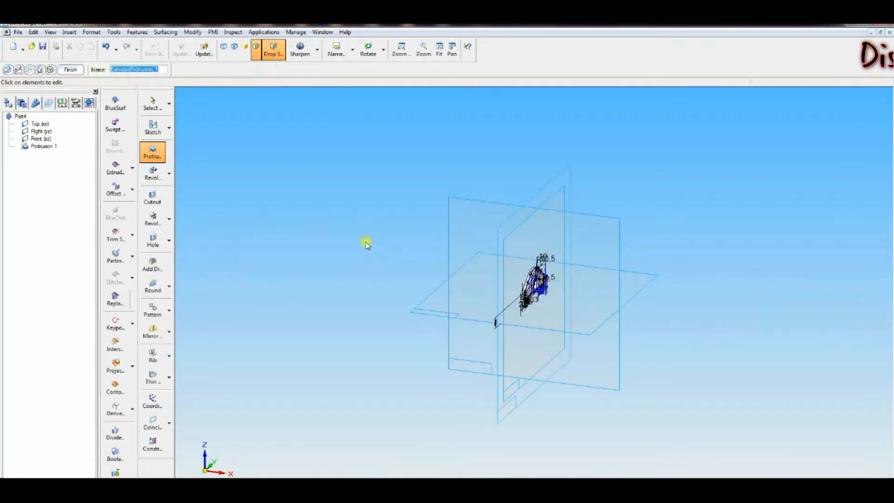
{"action": "left_click", "coordinate": [70, 69]}
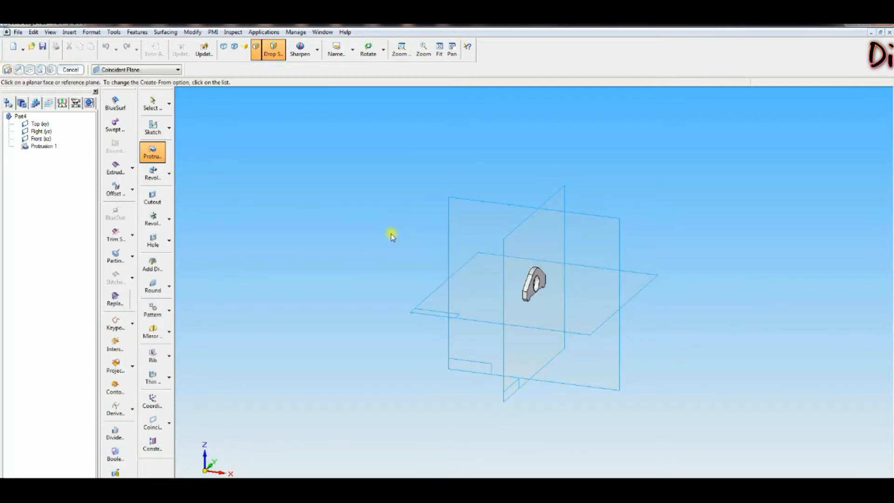
Step: Save the part as DISTANCE PIECE in the connecting rod folder
{"action": "left_click", "coordinate": [43, 48]}
{"action": "left_click", "coordinate": [101, 226]}
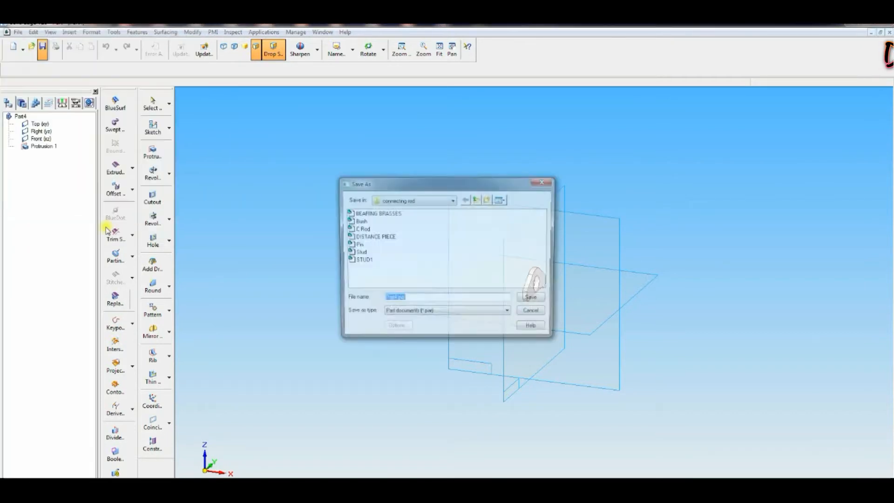
{"action": "left_click", "coordinate": [373, 236]}
{"action": "left_click", "coordinate": [535, 300]}
{"action": "left_click", "coordinate": [453, 284]}
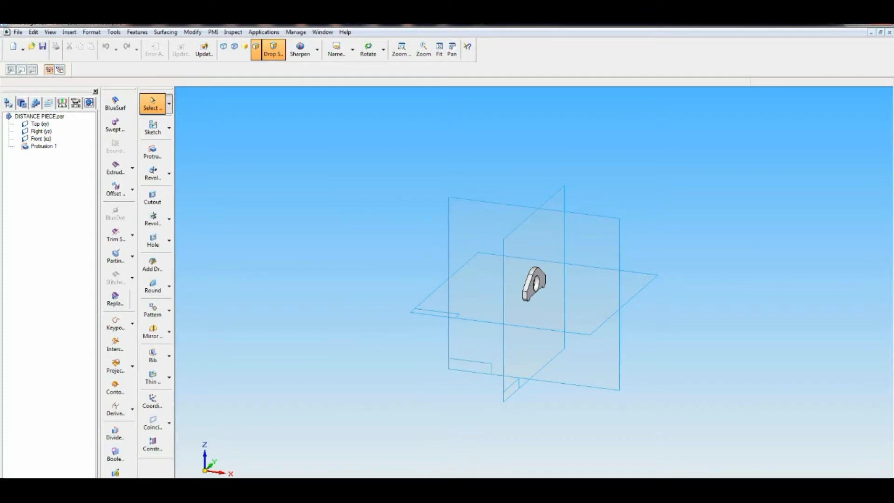
Step: Create a new solid part and start a Revolve feature sketched on the right (yz) plane
{"action": "key", "text": "alt+Tab"}
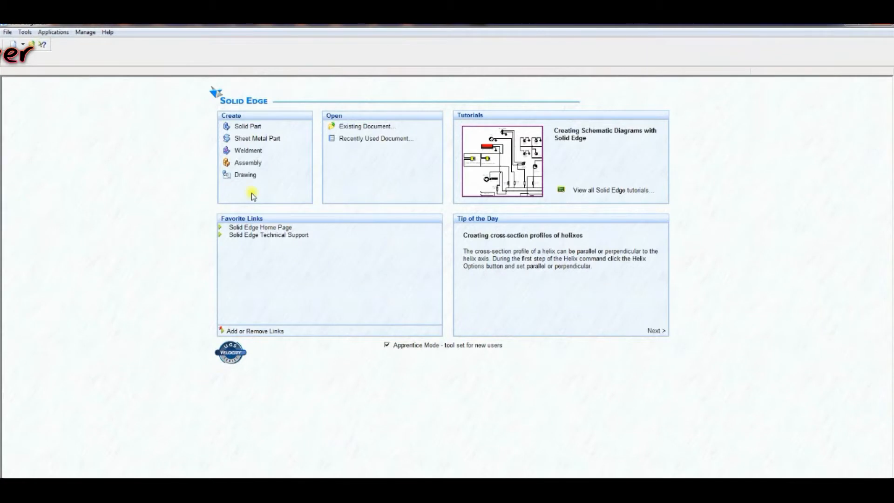
{"action": "left_click", "coordinate": [250, 127]}
{"action": "left_click", "coordinate": [157, 175]}
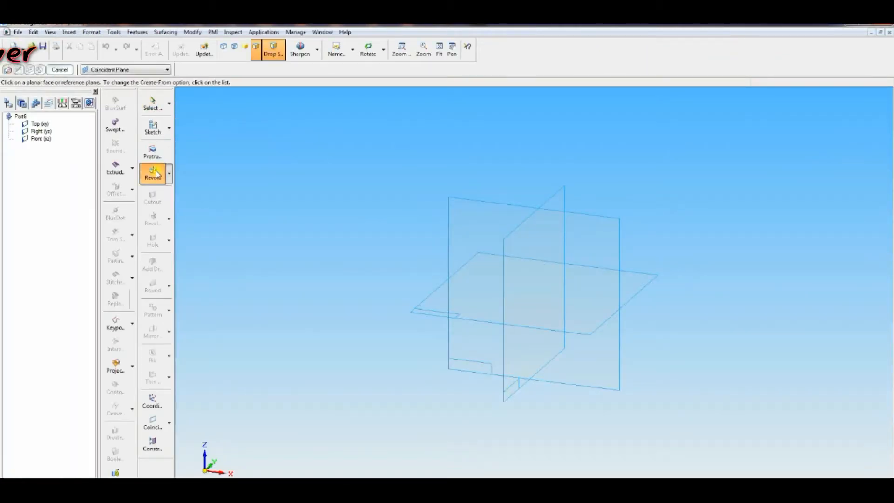
{"action": "left_click", "coordinate": [558, 193]}
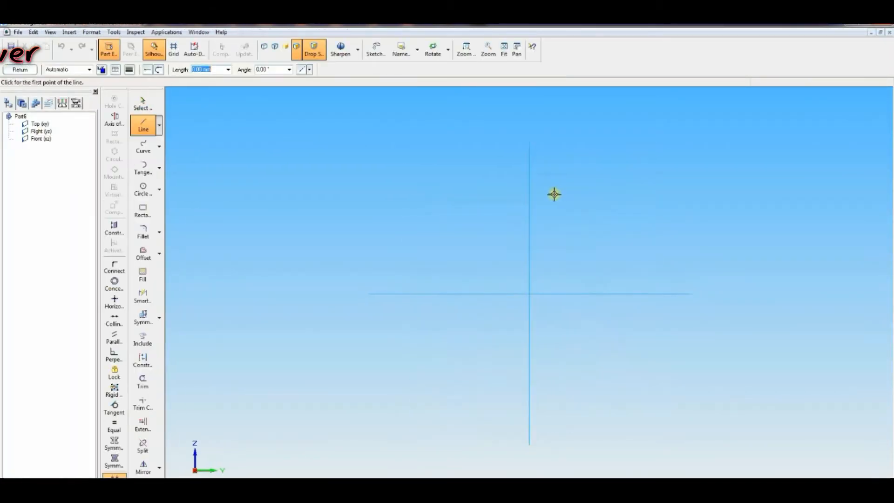
Step: Draw a horizontal line about 32 mm long above the origin and connect its midpoint to the vertical axis
{"action": "left_click", "coordinate": [488, 232]}
{"action": "double_click", "coordinate": [573, 232]}
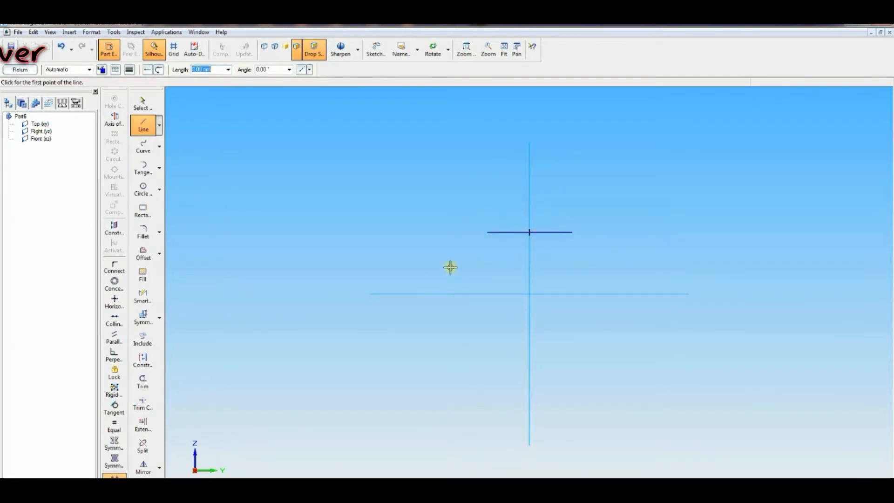
{"action": "left_click", "coordinate": [114, 267]}
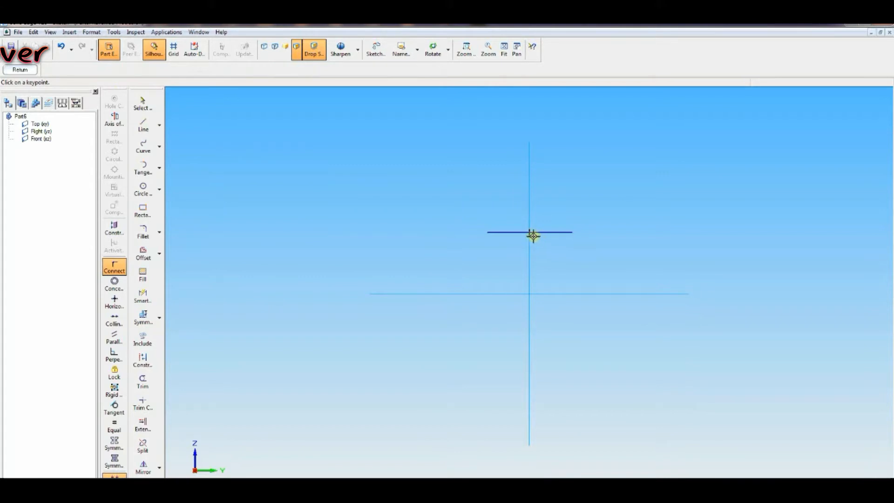
{"action": "left_click", "coordinate": [530, 232]}
{"action": "left_click", "coordinate": [529, 226]}
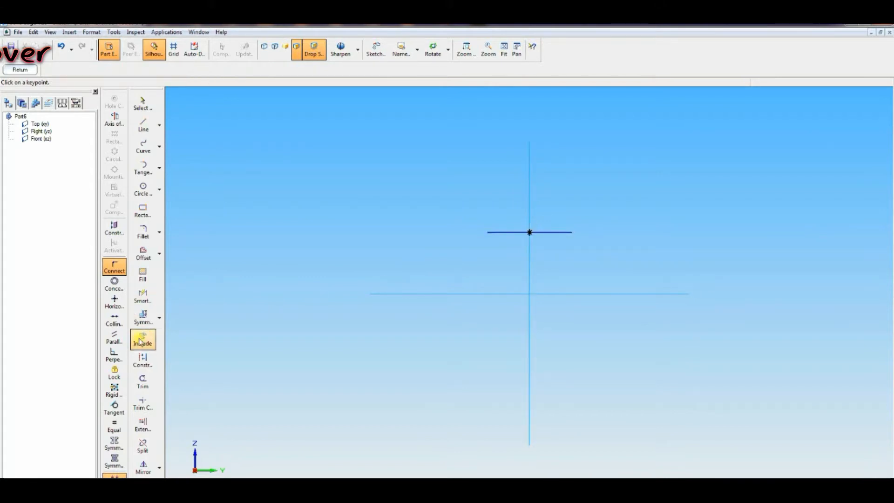
Step: Dimension the horizontal line's length with Smart Dimension, setting it to 33
{"action": "left_click", "coordinate": [143, 296]}
{"action": "left_click", "coordinate": [513, 232]}
{"action": "left_click", "coordinate": [512, 212]}
{"action": "type", "text": "33"}
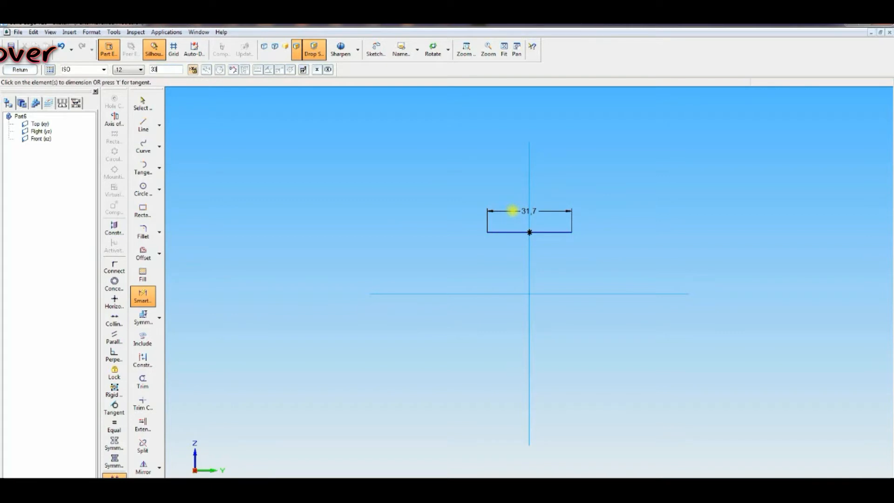
{"action": "key", "text": "Return"}
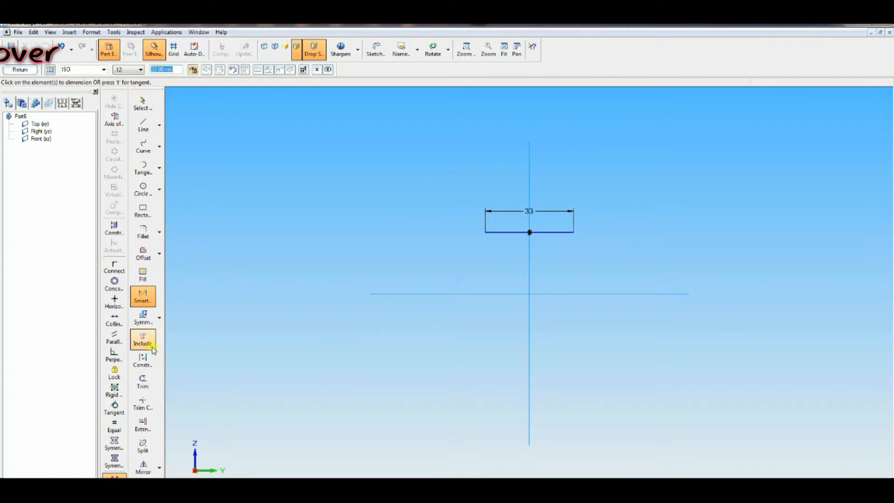
Step: Add a horizontal/vertical symmetric diameter dimension from the horizontal axis to the line's right end, set to 48
{"action": "left_click", "coordinate": [144, 322]}
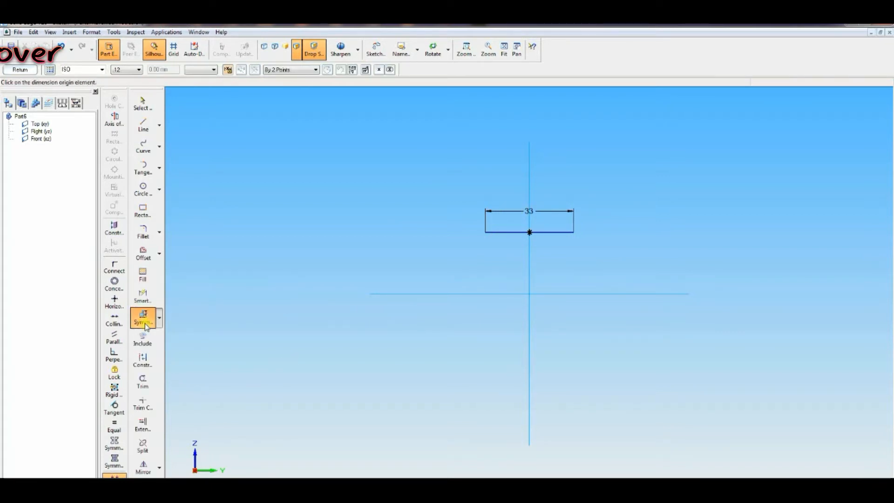
{"action": "left_click", "coordinate": [519, 295]}
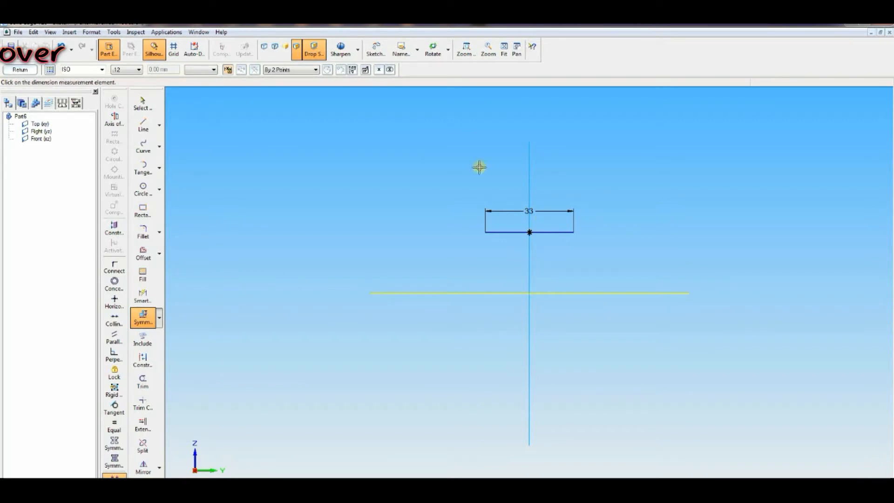
{"action": "left_click", "coordinate": [302, 73]}
{"action": "left_click", "coordinate": [298, 77]}
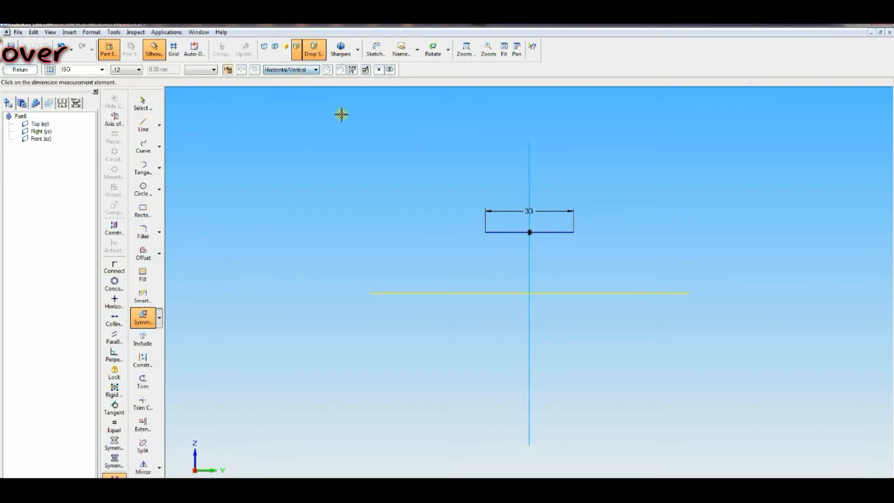
{"action": "left_click", "coordinate": [559, 231]}
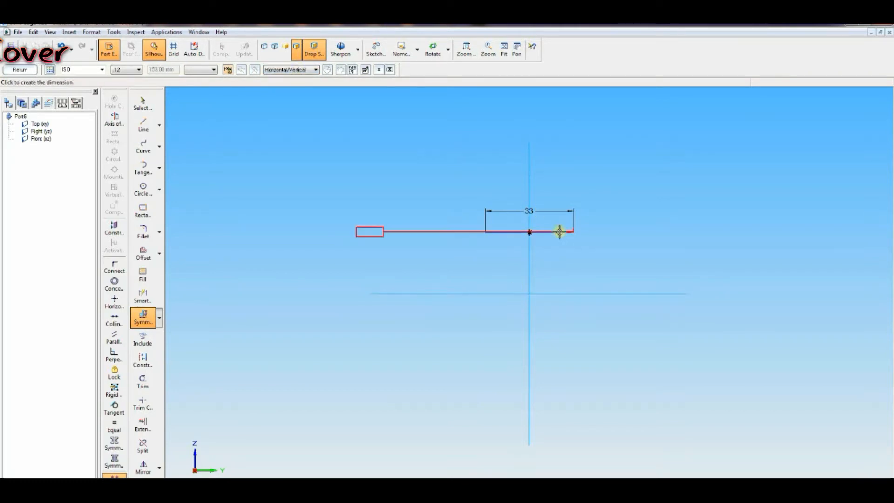
{"action": "left_click", "coordinate": [613, 254]}
{"action": "type", "text": "45"}
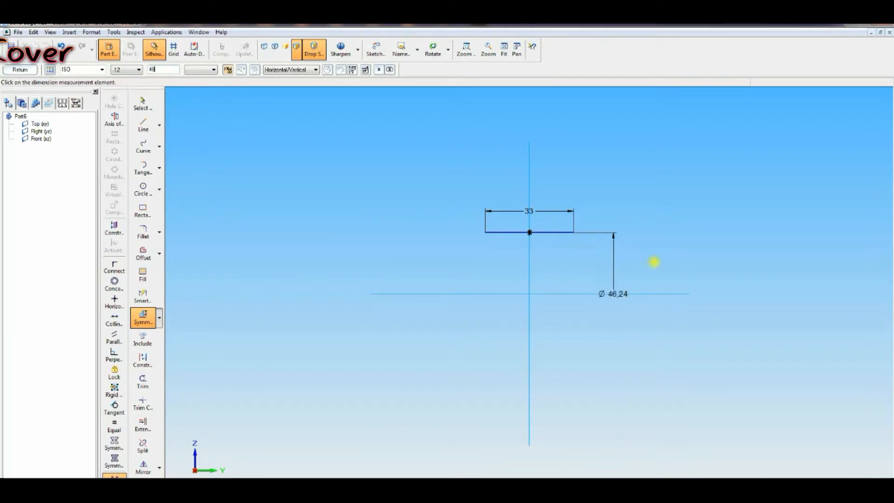
{"action": "type", "text": "8"}
{"action": "key", "text": "Return"}
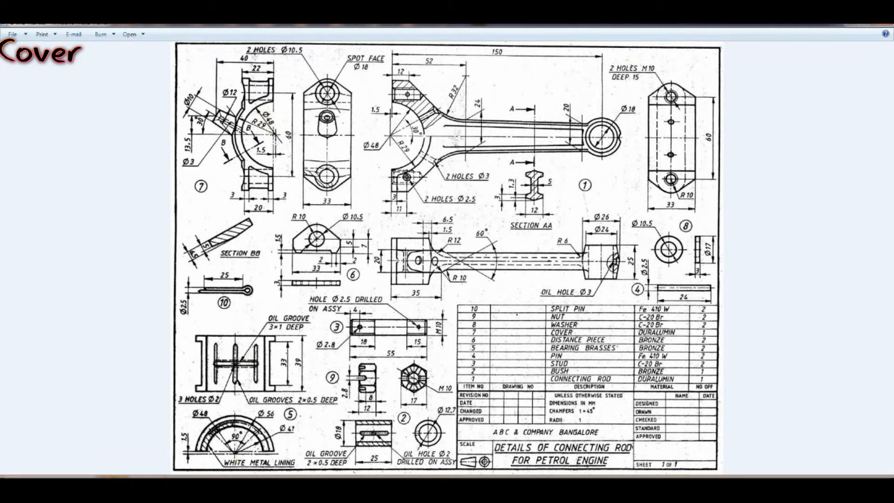
Step: Draw short vertical sides at both line ends joined by two slanted lines meeting on the vertical axis
{"action": "left_click", "coordinate": [187, 486]}
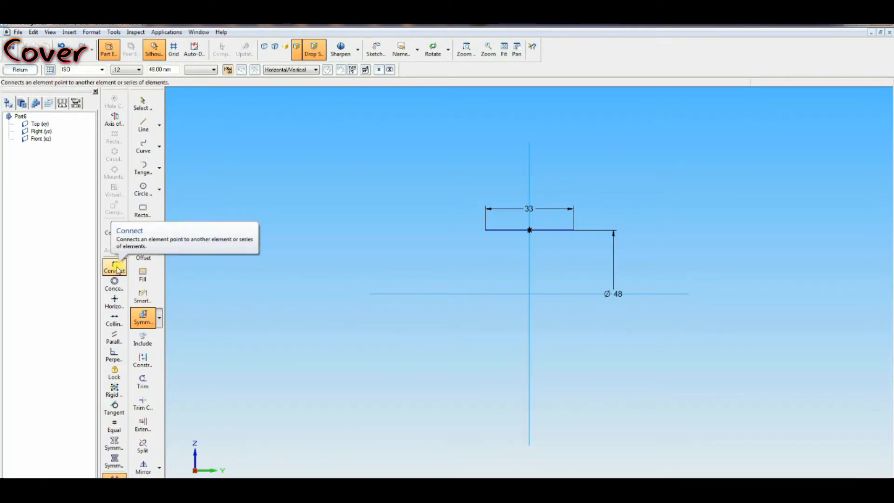
{"action": "left_click", "coordinate": [143, 124]}
{"action": "left_click", "coordinate": [487, 228]}
{"action": "left_click", "coordinate": [485, 216]}
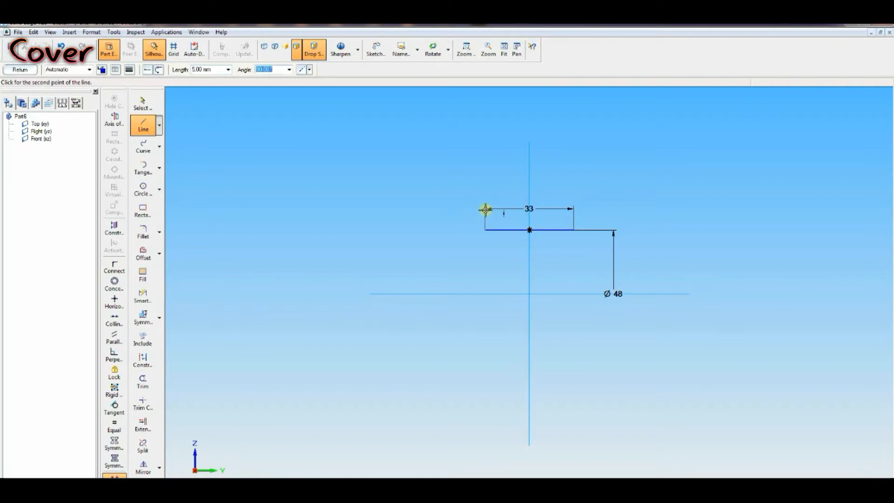
{"action": "left_click", "coordinate": [530, 198]}
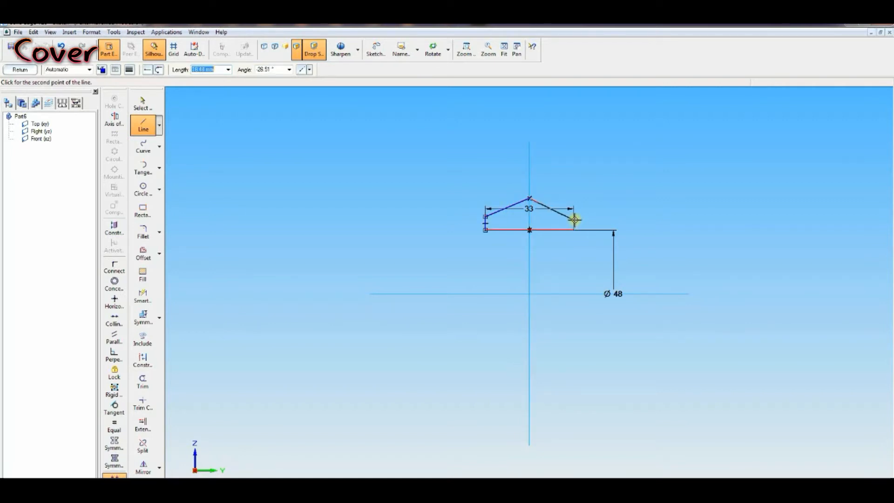
{"action": "left_click", "coordinate": [573, 216]}
{"action": "left_click", "coordinate": [574, 229]}
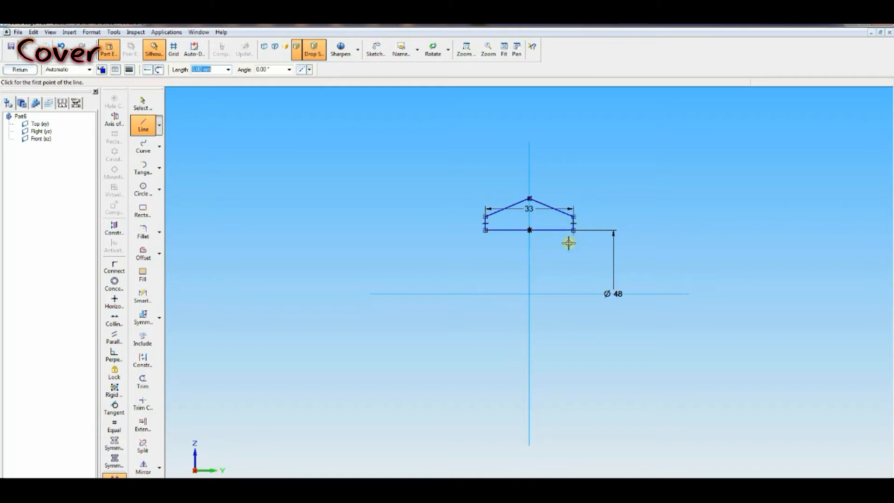
Step: Make the two short vertical sides equal and the two slanted lines equal
{"action": "left_click", "coordinate": [114, 425]}
{"action": "left_click", "coordinate": [485, 222]}
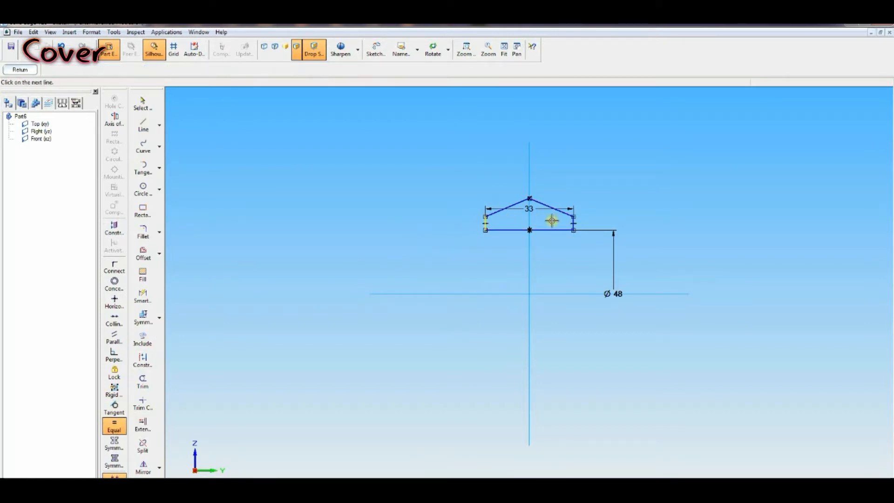
{"action": "left_click", "coordinate": [574, 221]}
{"action": "left_click", "coordinate": [503, 208]}
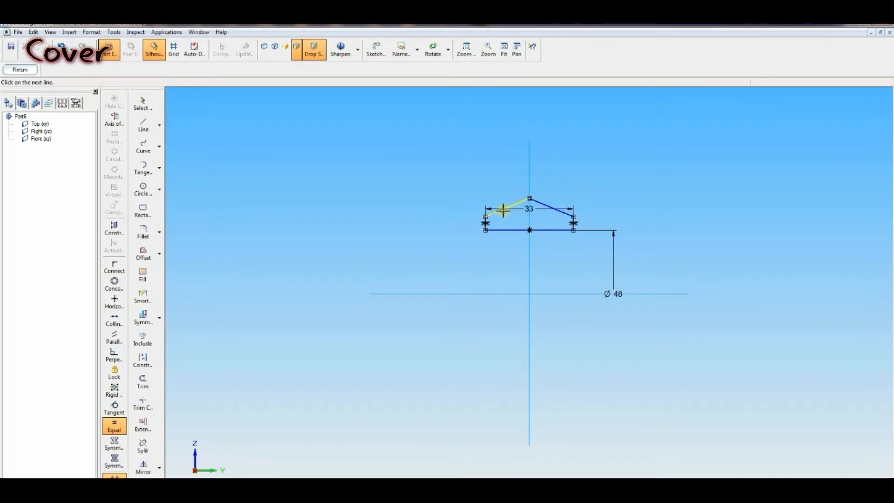
{"action": "left_click", "coordinate": [543, 205]}
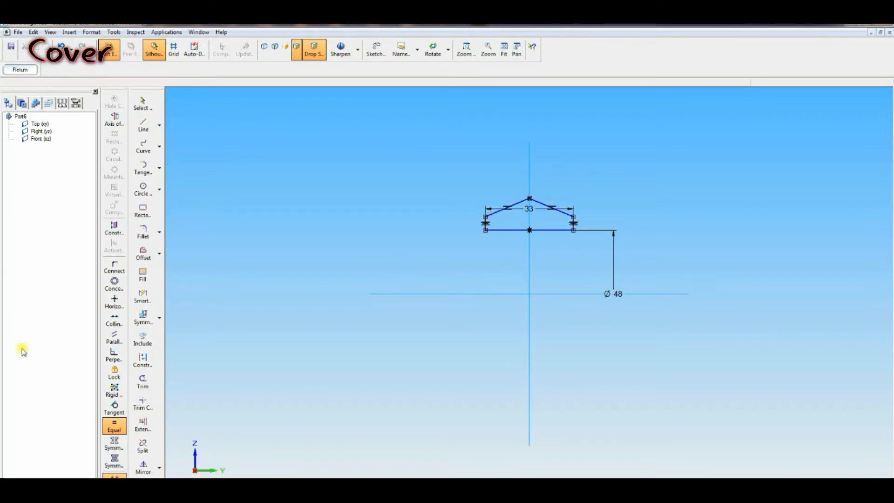
Step: Dimension the left vertical side's length with Smart Dimension
{"action": "left_click", "coordinate": [148, 300]}
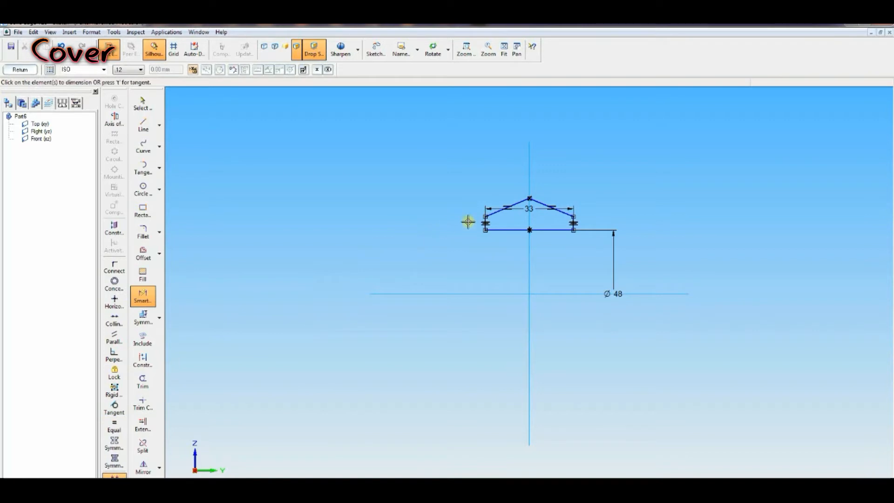
{"action": "left_click", "coordinate": [483, 219]}
{"action": "left_click", "coordinate": [452, 224]}
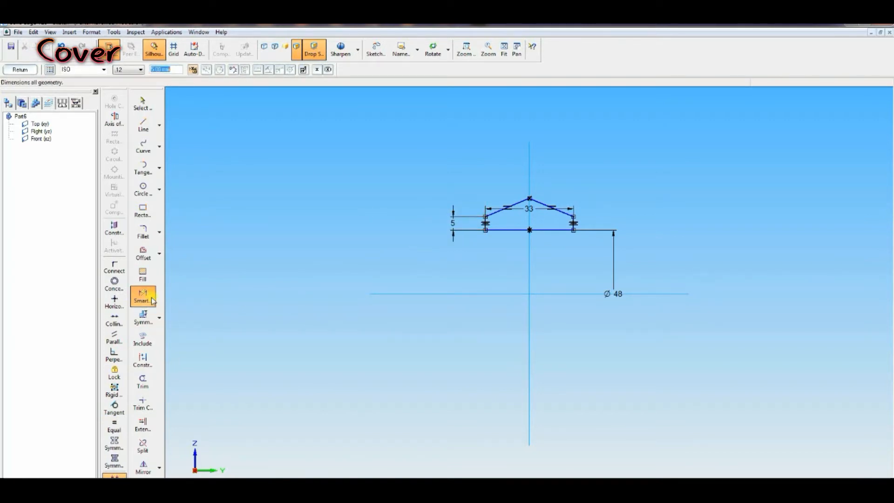
Step: Add a distance dimension from the base line to the apex, setting it to 6.5
{"action": "left_click", "coordinate": [160, 318]}
{"action": "left_click", "coordinate": [191, 314]}
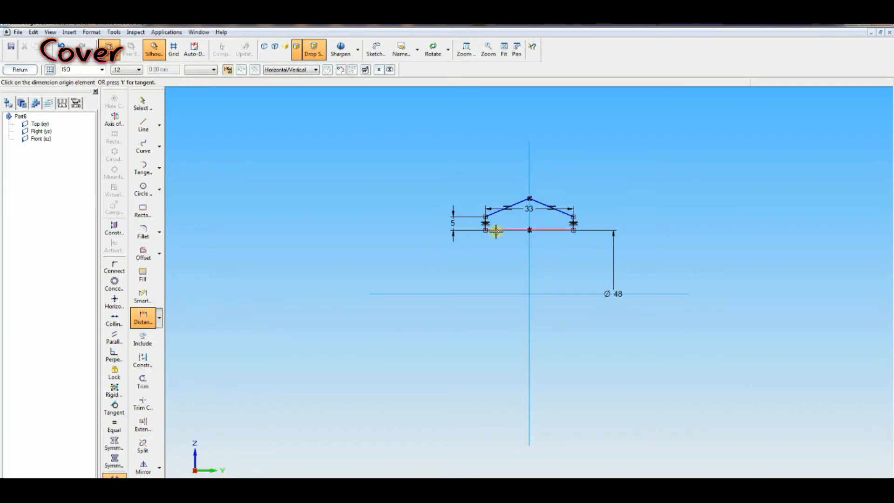
{"action": "left_click", "coordinate": [496, 230]}
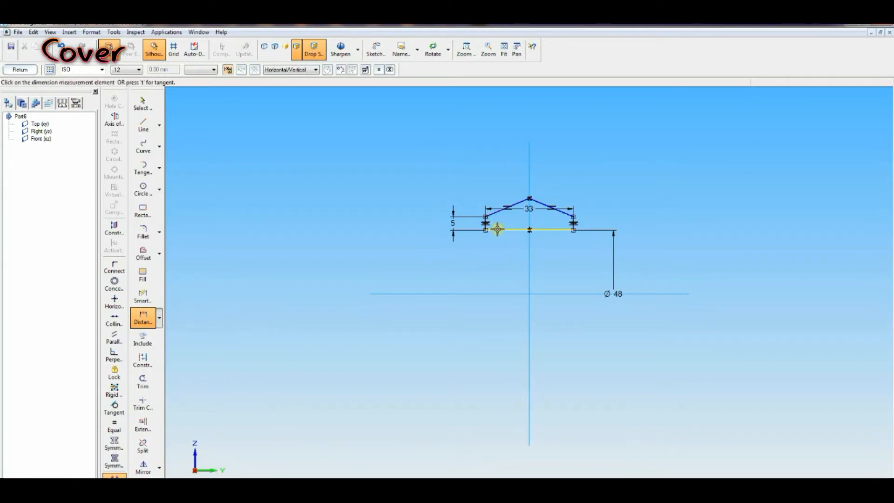
{"action": "left_click", "coordinate": [529, 199]}
{"action": "left_click", "coordinate": [413, 201]}
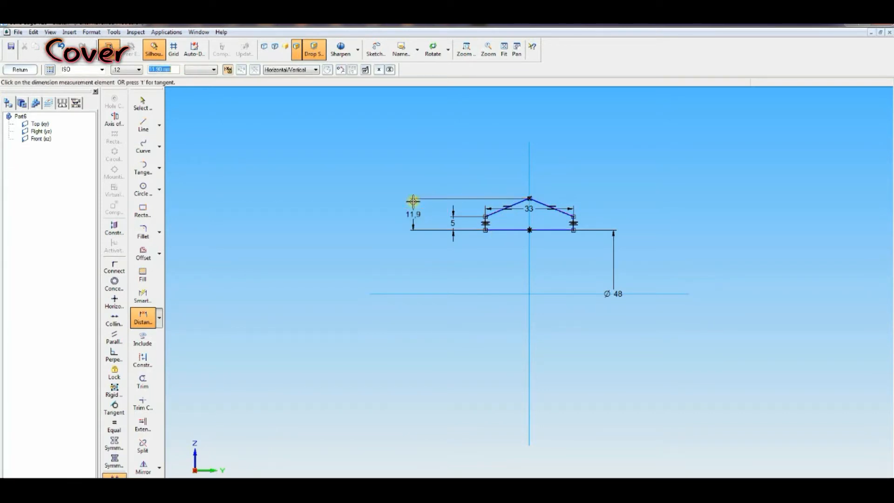
{"action": "type", "text": "6.5"}
{"action": "key", "text": "Return"}
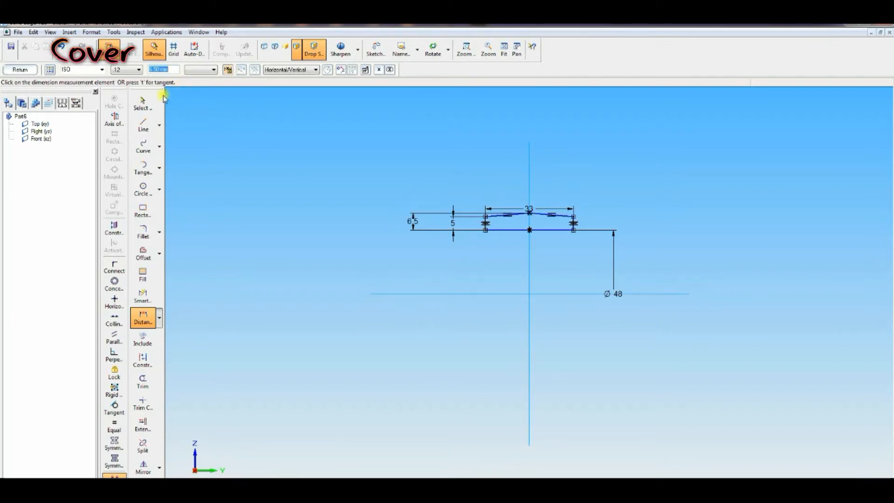
Step: Set the horizontal line as the revolution axis, finish the sketch and revolve the cover profile 180°
{"action": "left_click", "coordinate": [123, 122]}
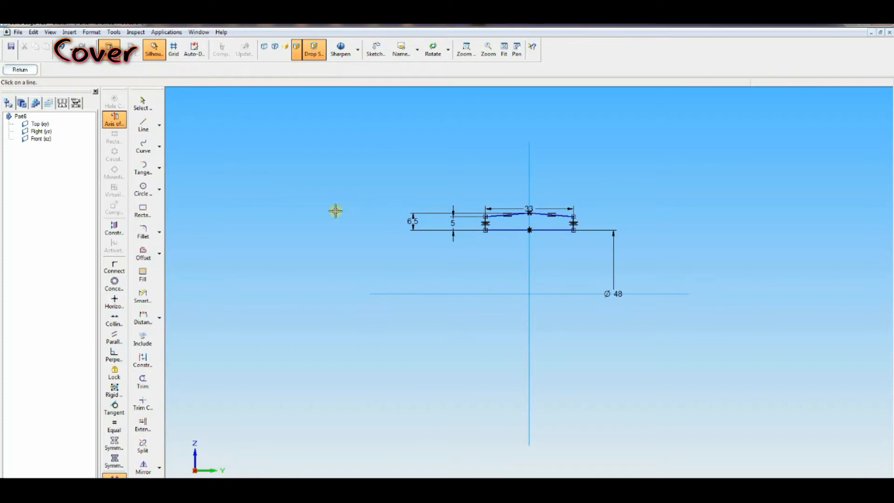
{"action": "left_click", "coordinate": [408, 293]}
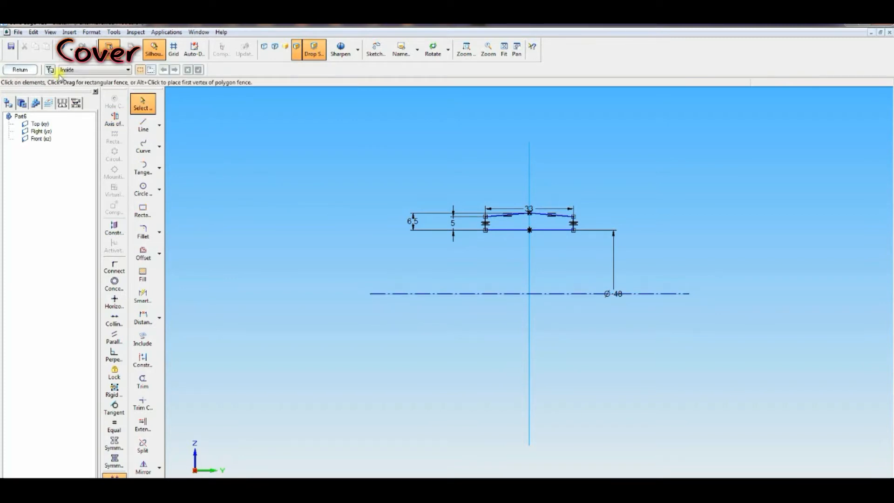
{"action": "left_click", "coordinate": [23, 70]}
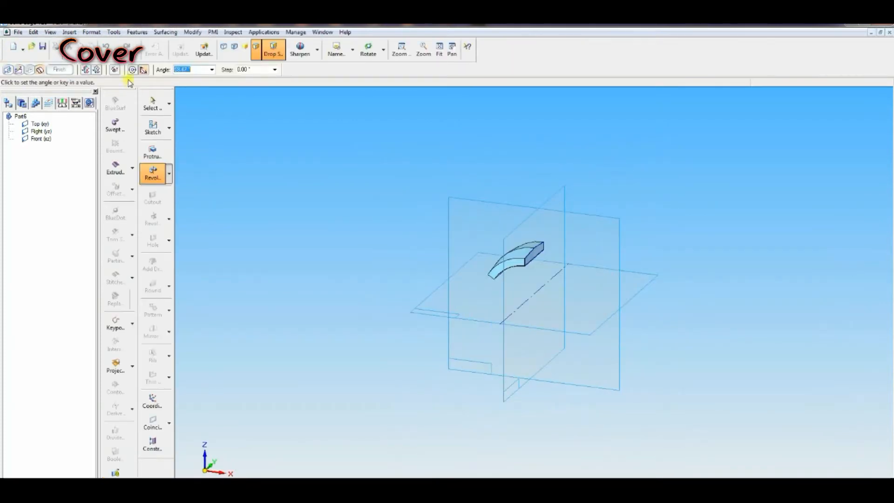
{"action": "type", "text": "180"}
{"action": "key", "text": "Return"}
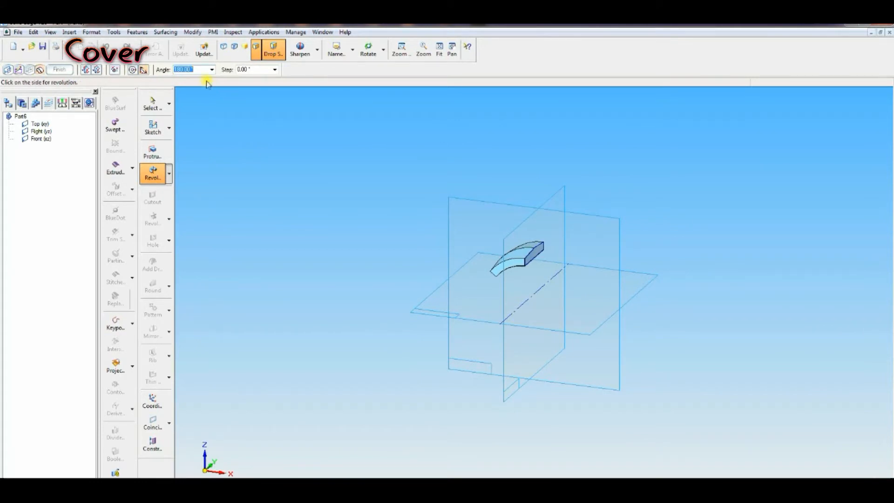
{"action": "left_click", "coordinate": [278, 262]}
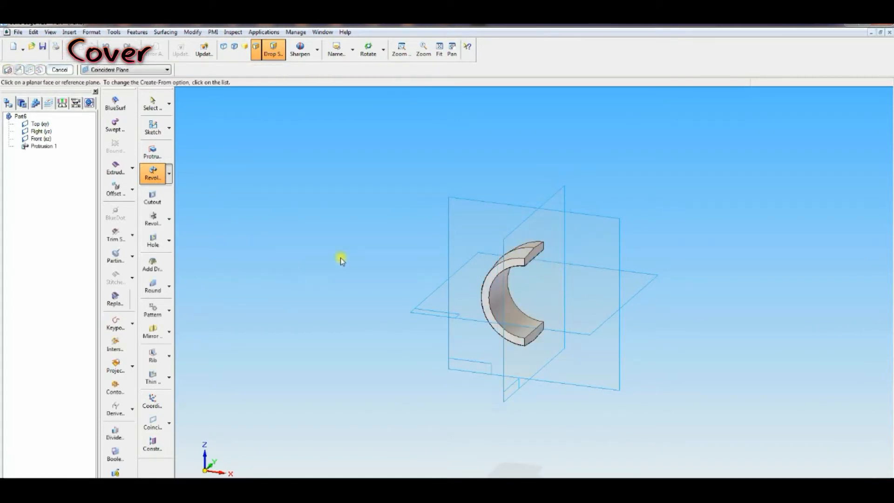
Step: Start a cutout on the front plane, draw a vertical line beside the flat face and dimension it 1.5 from the vertical axis
{"action": "left_click", "coordinate": [274, 490]}
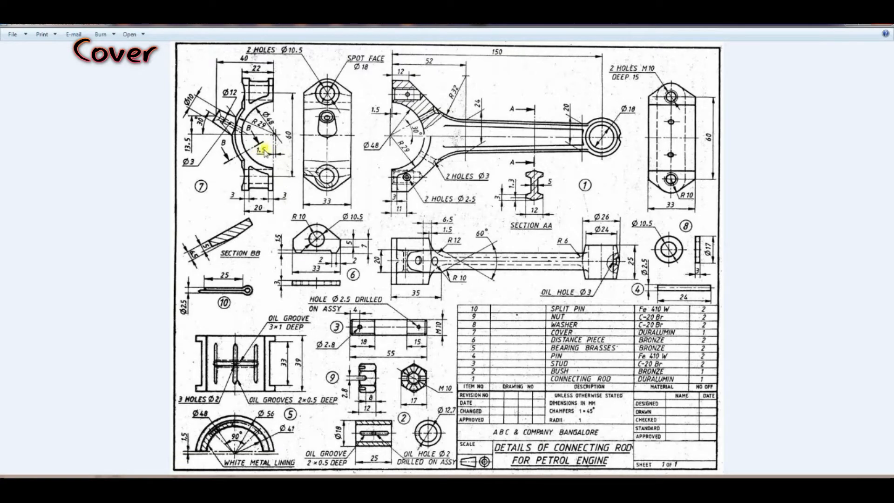
{"action": "left_click", "coordinate": [252, 490]}
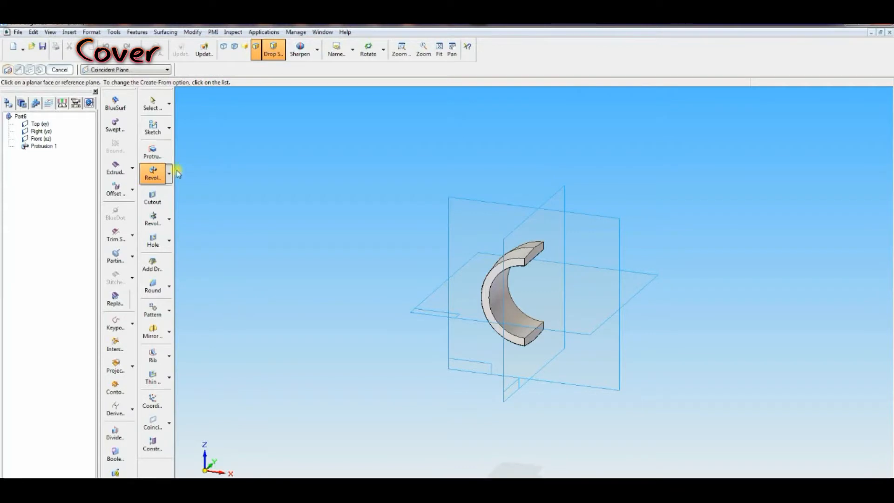
{"action": "left_click", "coordinate": [152, 205]}
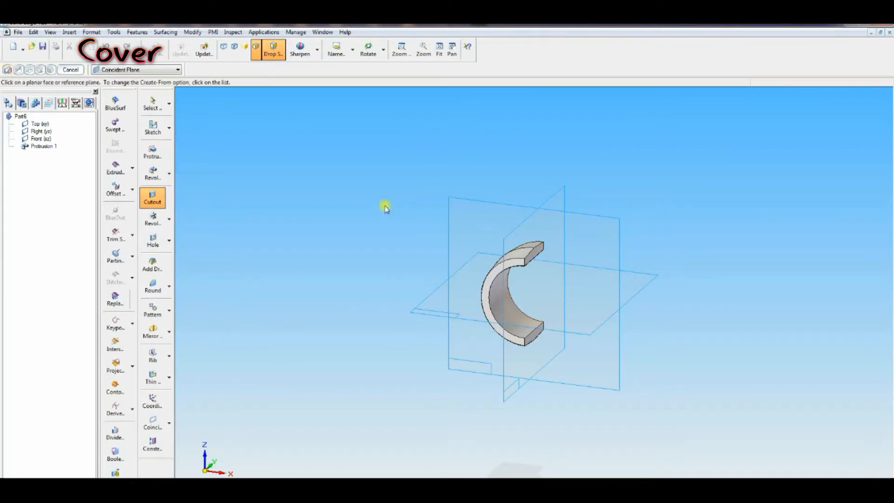
{"action": "left_click", "coordinate": [455, 206]}
{"action": "left_click", "coordinate": [520, 204]}
{"action": "left_click", "coordinate": [519, 407]}
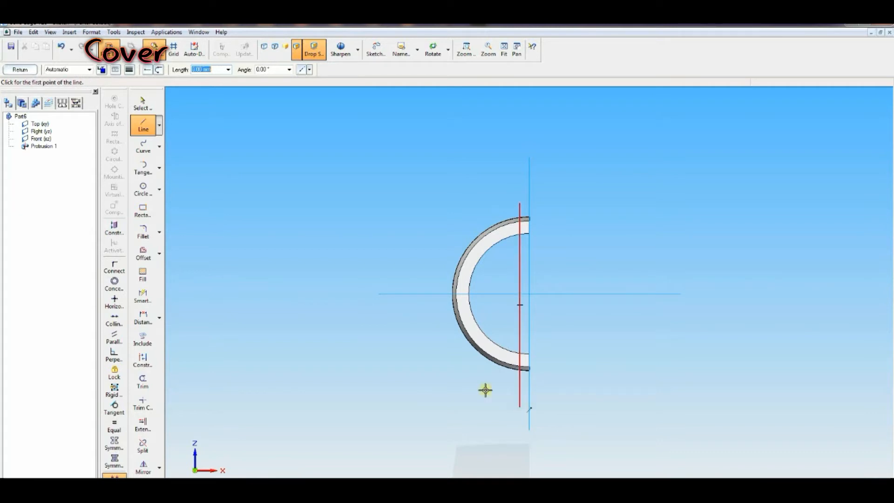
{"action": "left_click", "coordinate": [140, 323]}
{"action": "left_click", "coordinate": [520, 384]}
{"action": "left_click", "coordinate": [552, 386]}
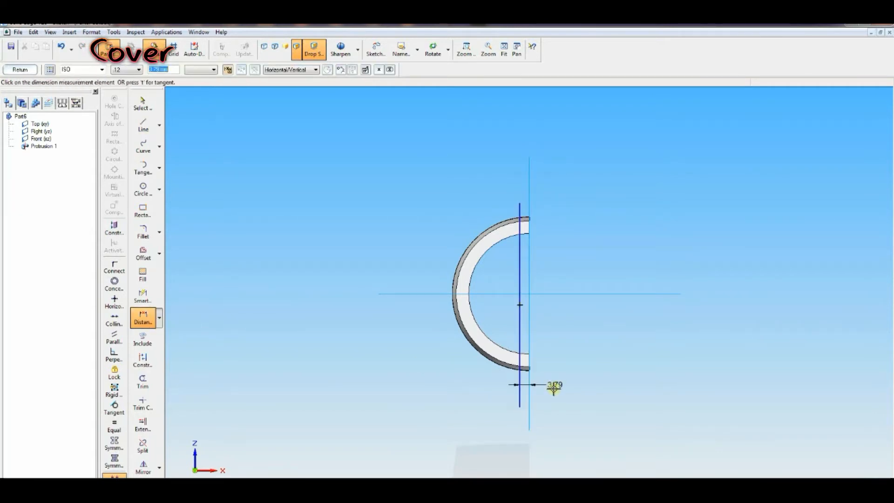
{"action": "key", "text": "Return"}
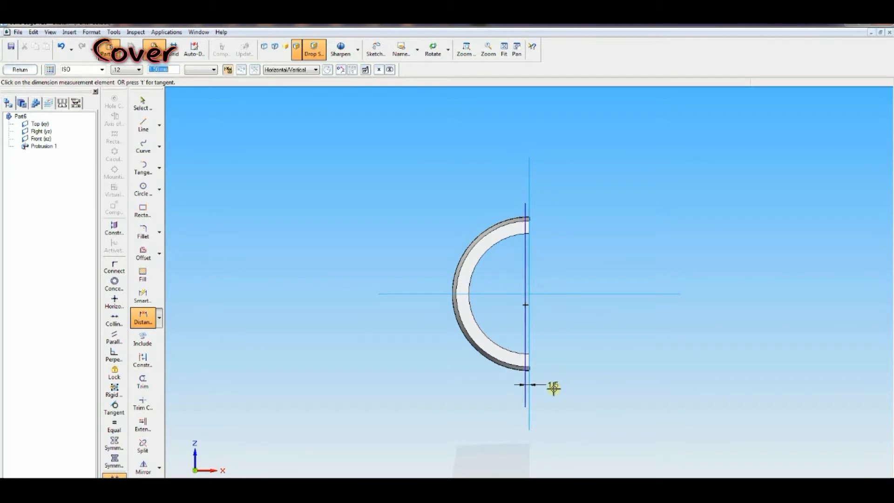
Step: Finish the cutout sketch and cut through the part on the line's outer side
{"action": "left_click", "coordinate": [29, 69]}
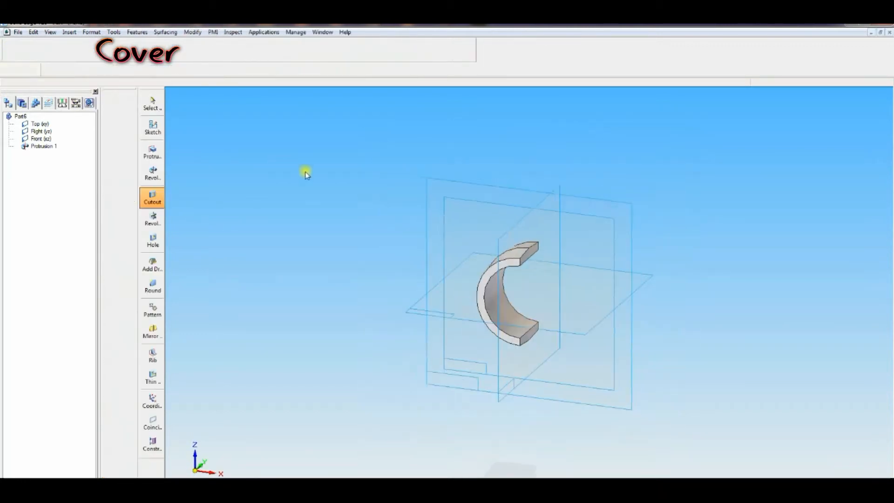
{"action": "left_click", "coordinate": [656, 313]}
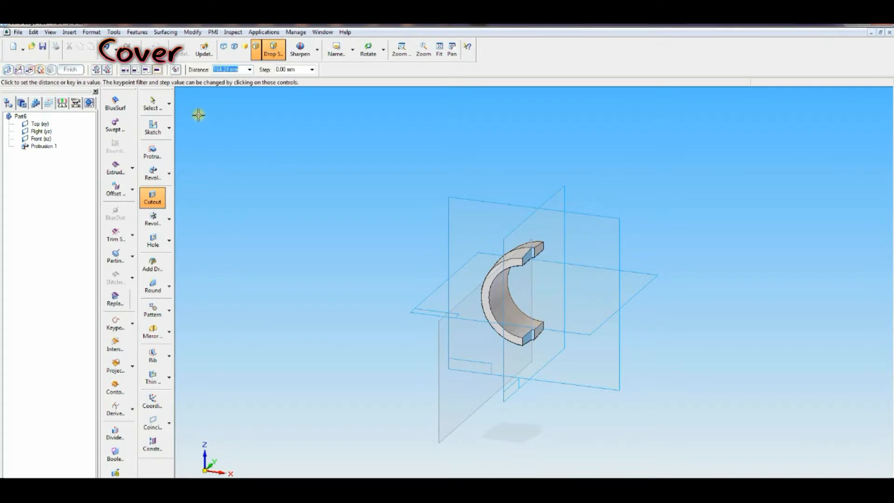
{"action": "left_click", "coordinate": [392, 240]}
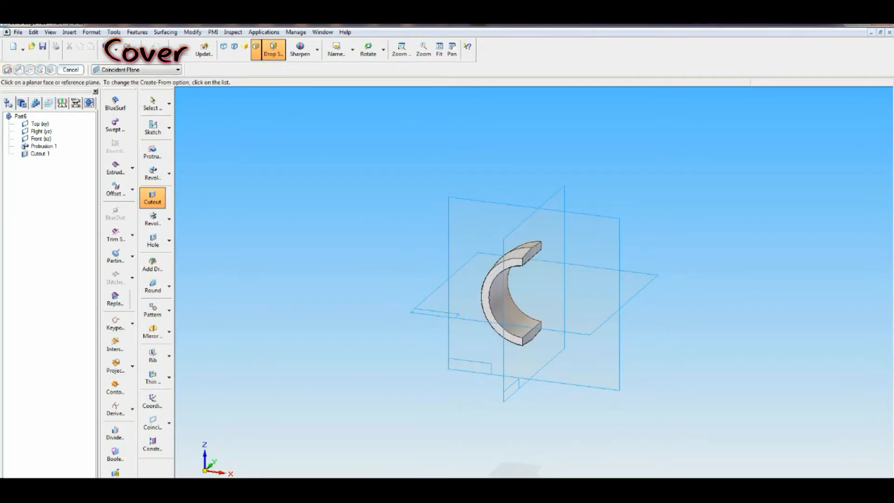
Step: Start a protrusion on the front plane and draw two tall narrow rectangles, one at the flat face and one across the curve
{"action": "left_click", "coordinate": [217, 477]}
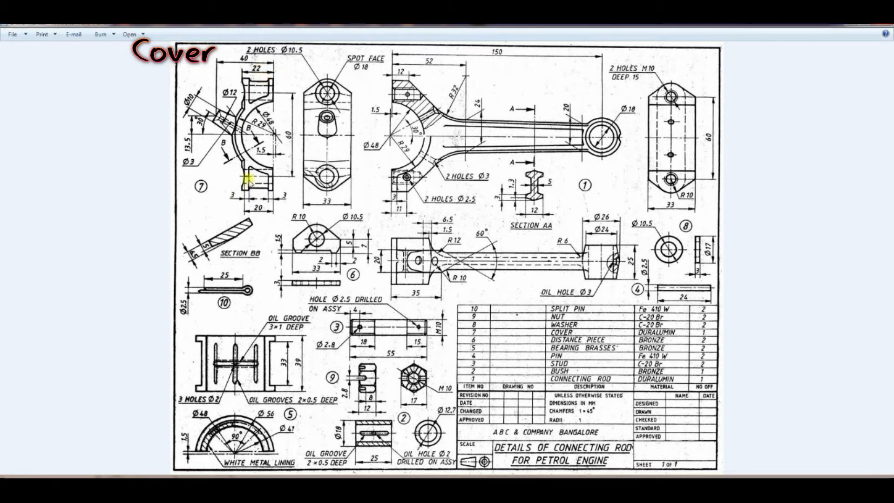
{"action": "key", "text": "alt+Tab"}
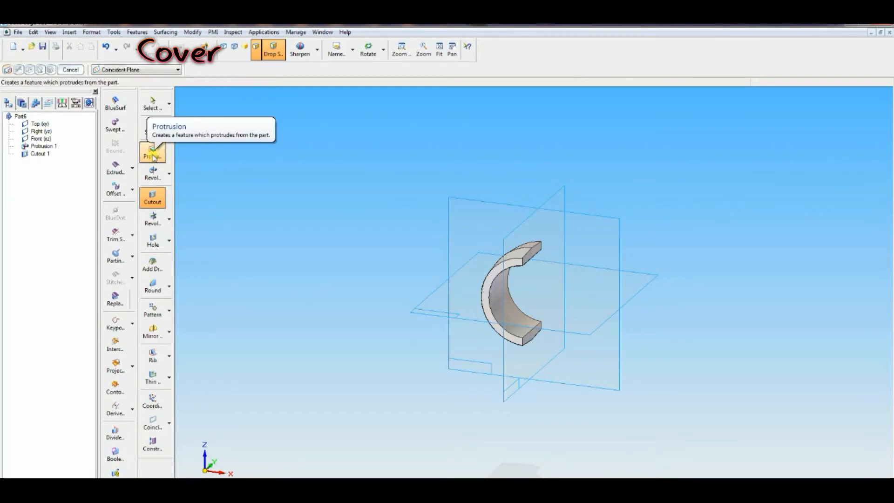
{"action": "left_click", "coordinate": [465, 198]}
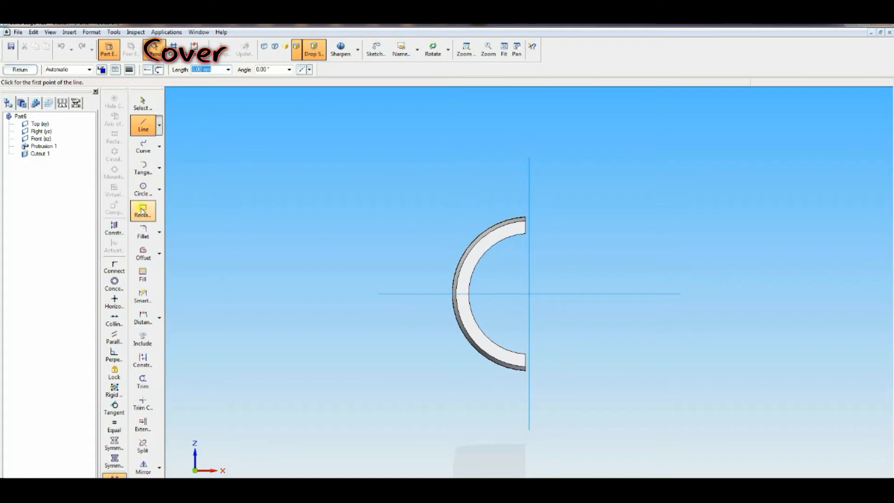
{"action": "left_click", "coordinate": [143, 211]}
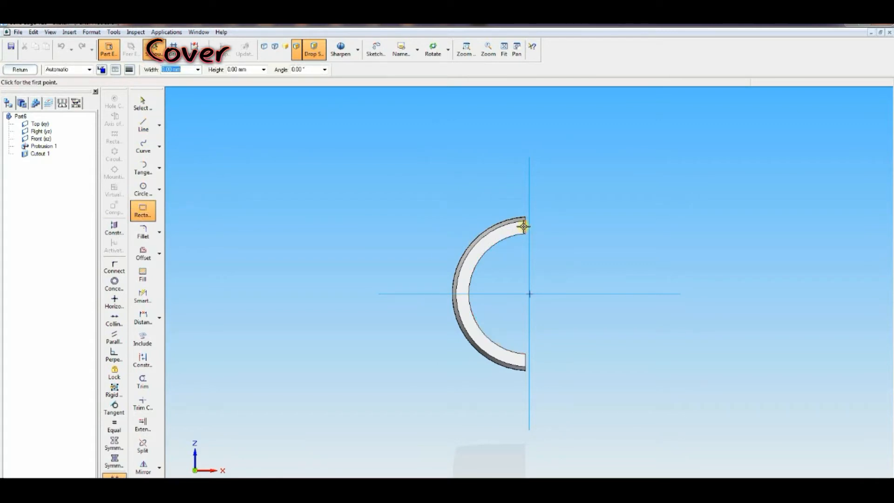
{"action": "left_click", "coordinate": [525, 195]}
{"action": "left_click", "coordinate": [504, 195]}
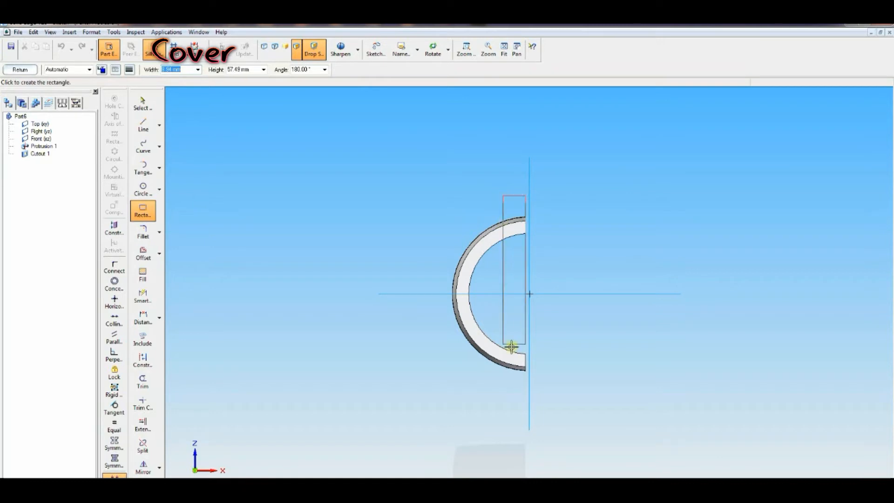
{"action": "left_click", "coordinate": [519, 392]}
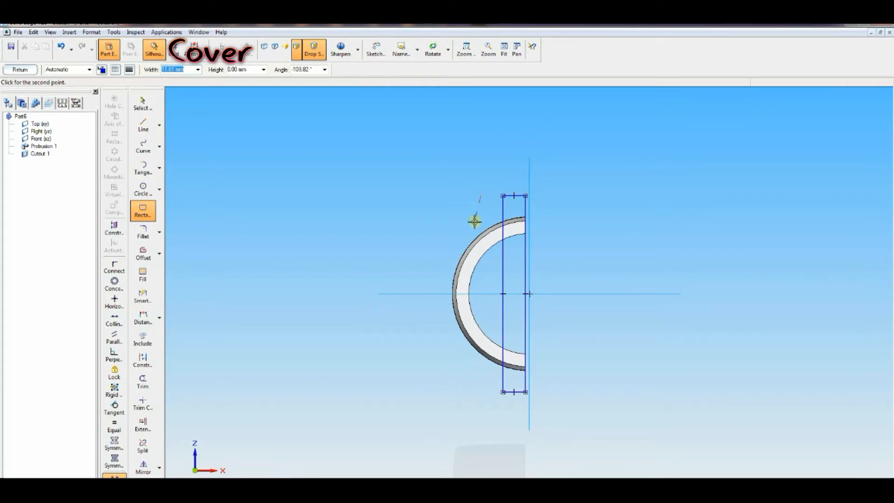
{"action": "left_click", "coordinate": [458, 199]}
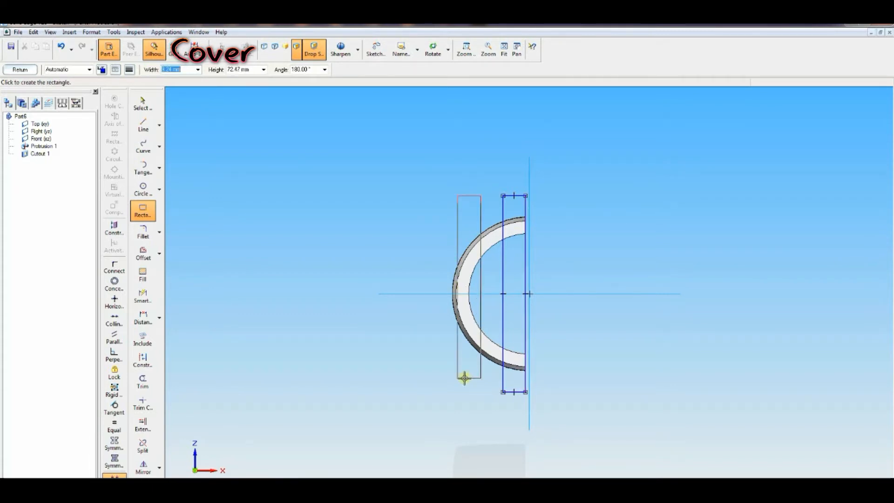
{"action": "left_click", "coordinate": [503, 392]}
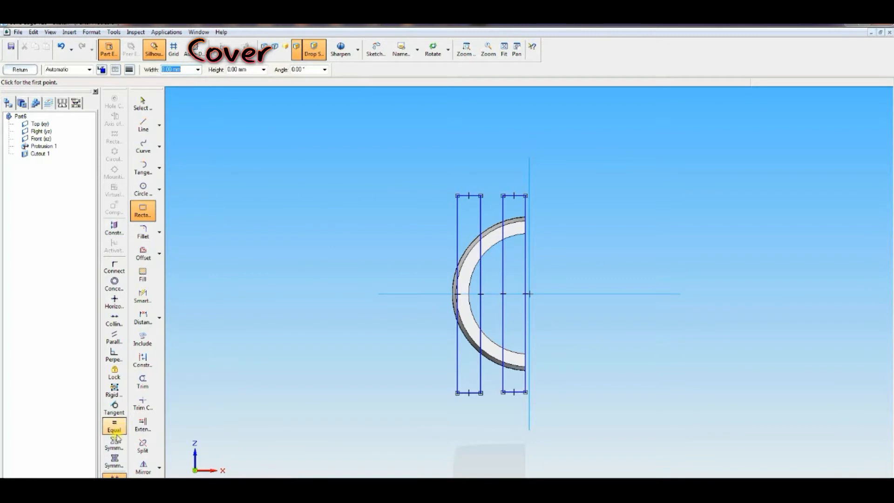
Step: Connect the midpoints of both rectangles' vertical edges to the horizontal axis
{"action": "left_click", "coordinate": [114, 267]}
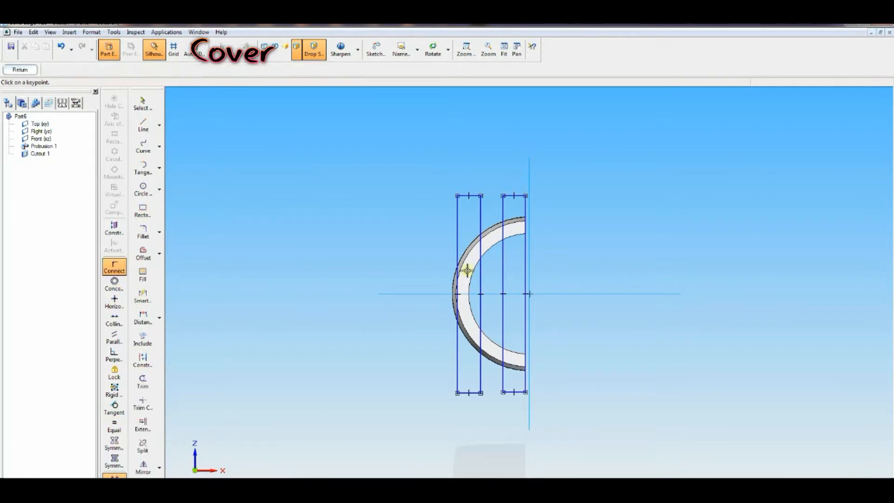
{"action": "left_click", "coordinate": [526, 293]}
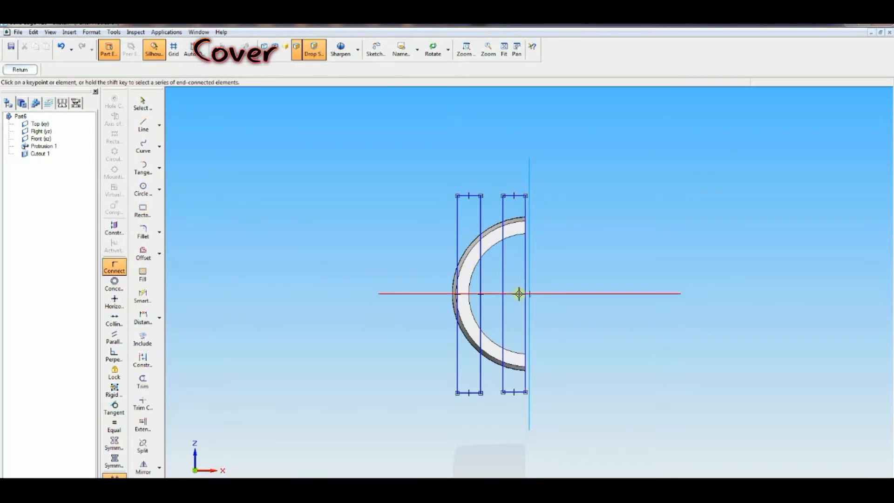
{"action": "left_click", "coordinate": [517, 294]}
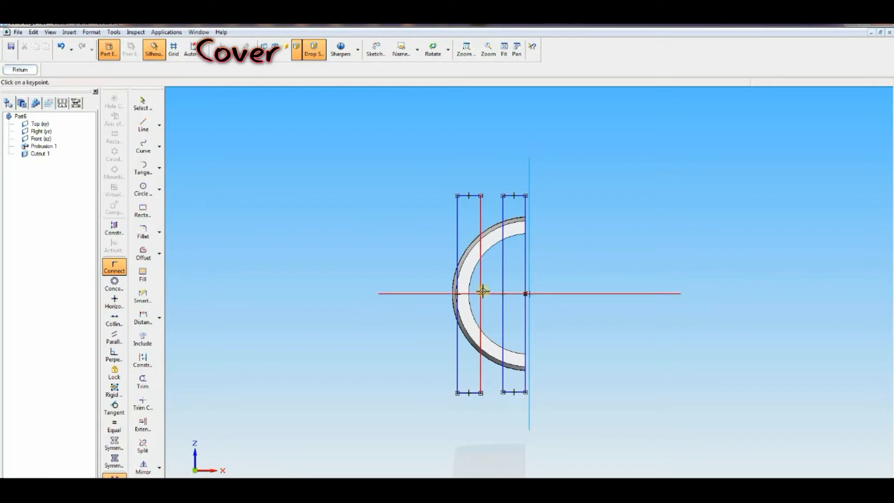
{"action": "left_click", "coordinate": [483, 294]}
{"action": "left_click", "coordinate": [485, 293]}
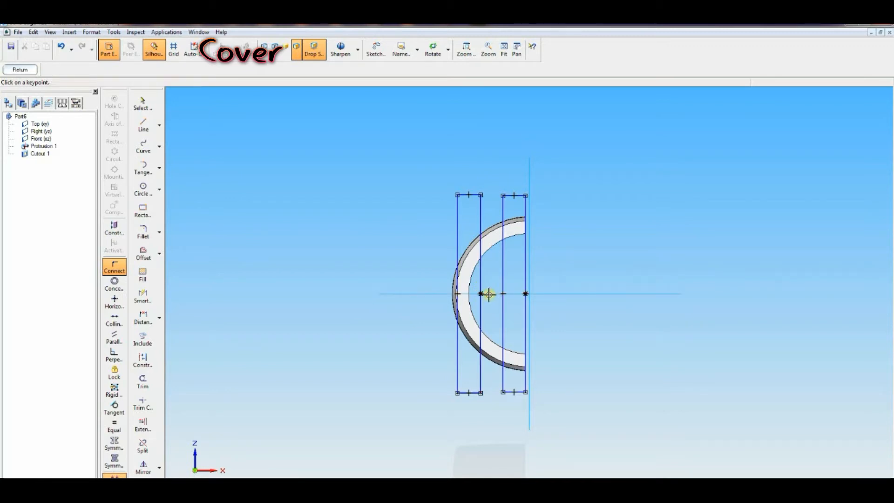
Step: Make the two rectangles' vertical sides equal and their top and bottom edges equal
{"action": "left_click", "coordinate": [114, 425]}
{"action": "left_click", "coordinate": [481, 222]}
{"action": "left_click", "coordinate": [458, 223]}
{"action": "left_click", "coordinate": [503, 216]}
{"action": "left_click", "coordinate": [526, 214]}
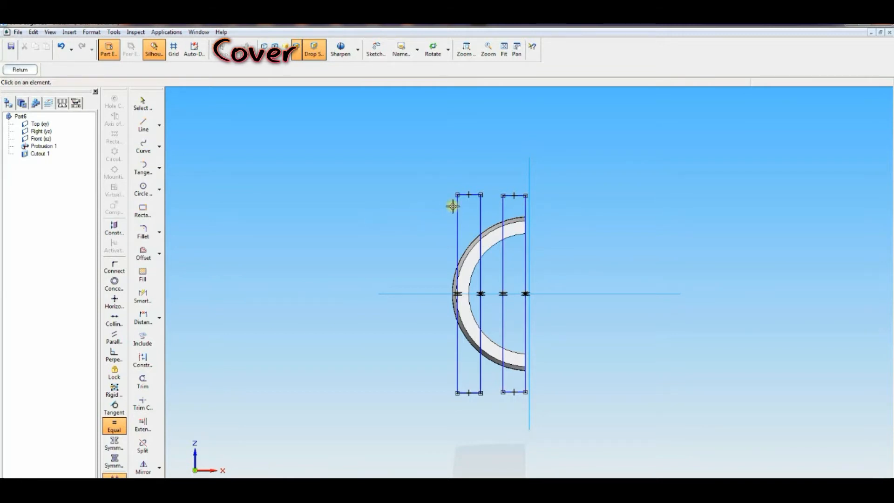
{"action": "left_click", "coordinate": [464, 195]}
{"action": "left_click", "coordinate": [465, 391]}
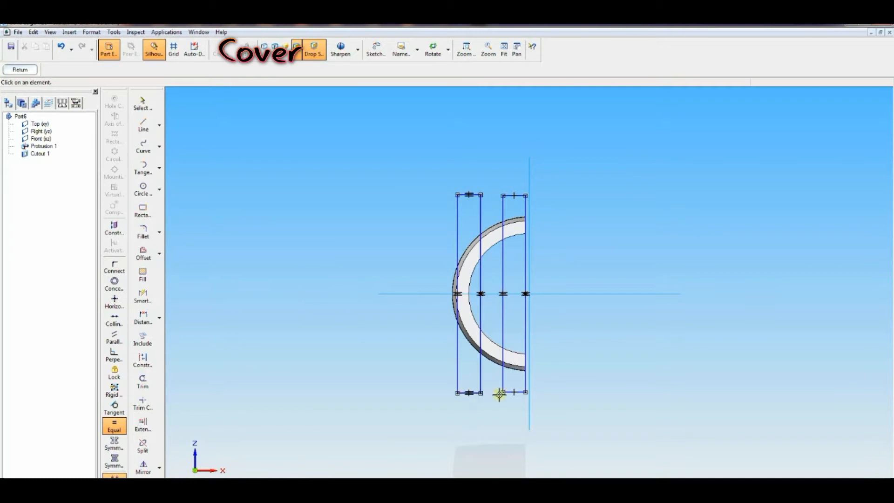
{"action": "left_click", "coordinate": [513, 392]}
{"action": "left_click", "coordinate": [510, 198]}
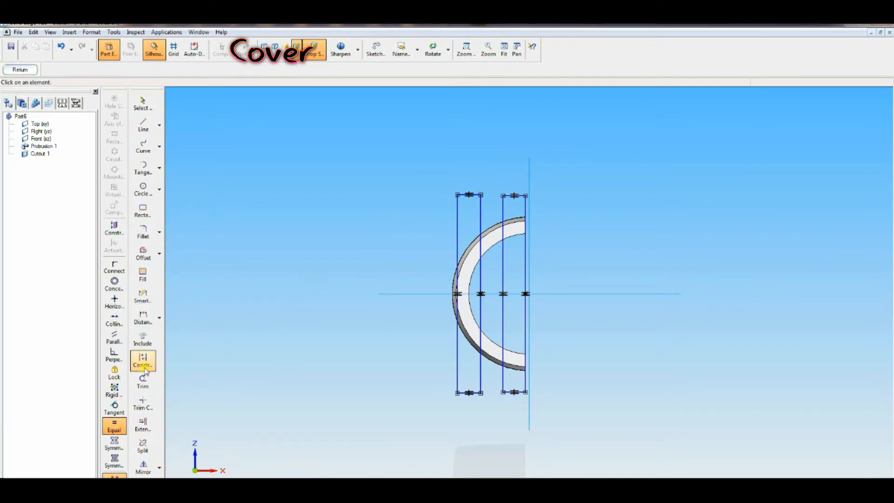
Step: Dimension the heights of the right and left rectangles to 80 each
{"action": "left_click", "coordinate": [143, 318]}
{"action": "left_click", "coordinate": [508, 196]}
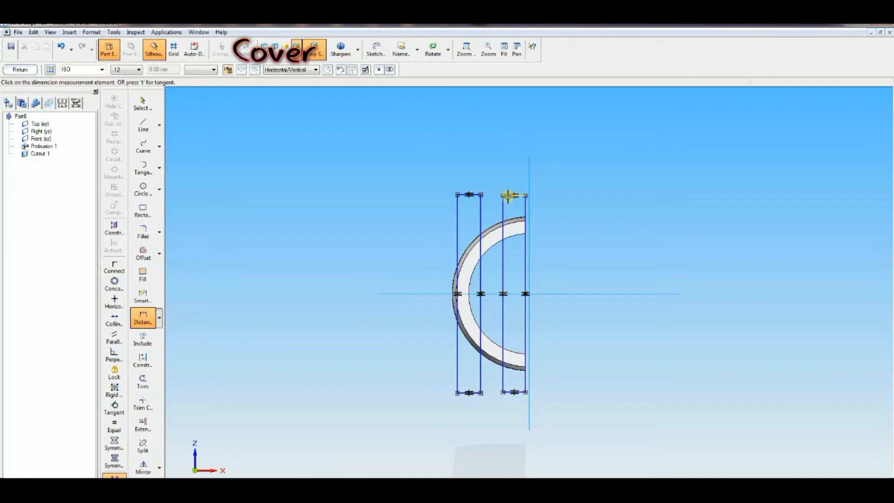
{"action": "left_click", "coordinate": [506, 392]}
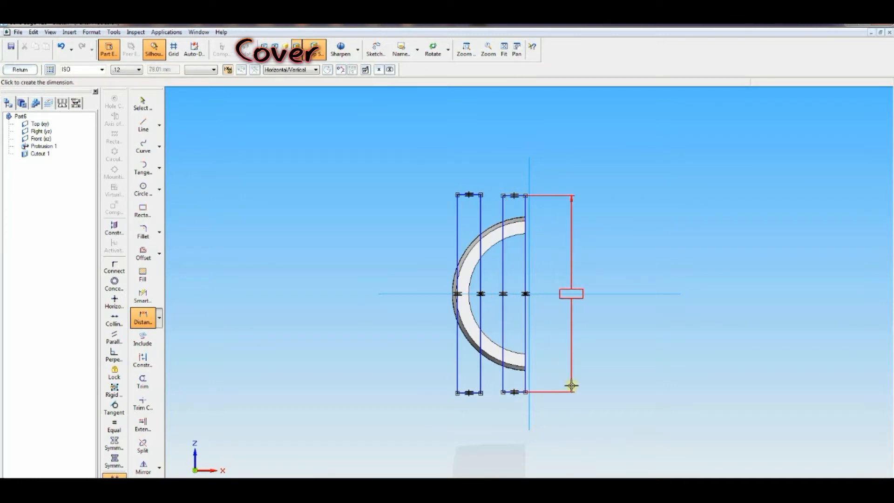
{"action": "type", "text": "80"}
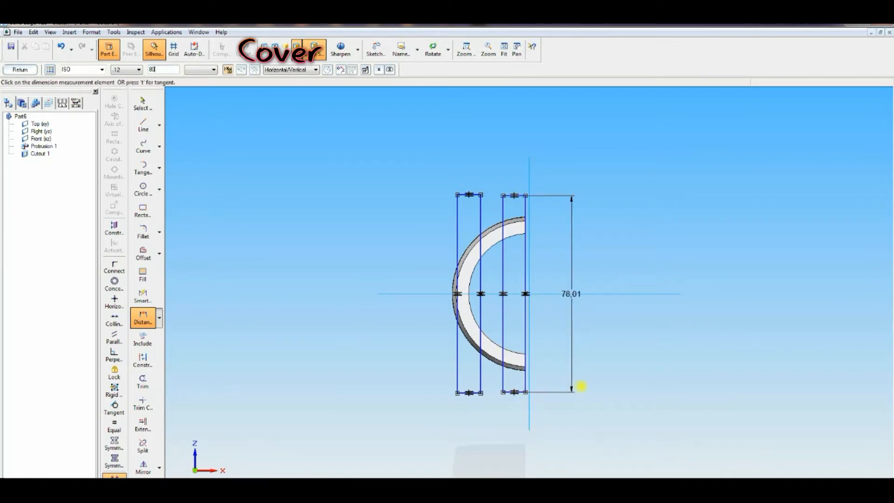
{"action": "key", "text": "Return"}
{"action": "left_click", "coordinate": [472, 195]}
{"action": "left_click", "coordinate": [470, 393]}
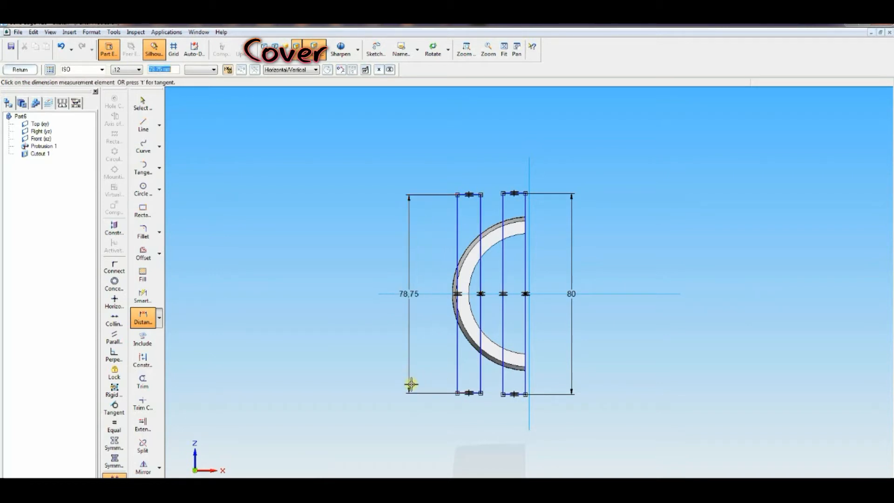
{"action": "type", "text": "80"}
{"action": "key", "text": "Return"}
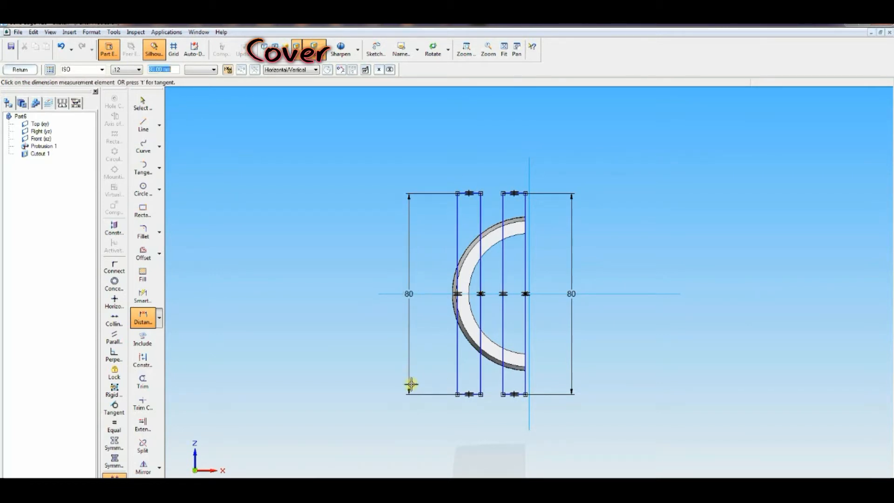
Step: Dimension the right rectangle's width to 3
{"action": "left_click", "coordinate": [143, 318]}
{"action": "left_click", "coordinate": [503, 381]}
{"action": "left_click", "coordinate": [528, 380]}
{"action": "left_click", "coordinate": [514, 423]}
{"action": "type", "text": "3"}
{"action": "key", "text": "Return"}
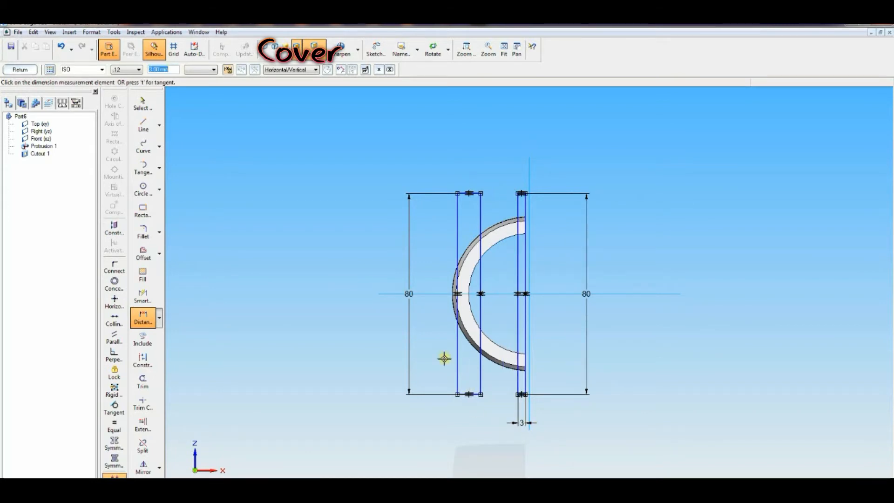
Step: Dimension the left rectangle's width to 5
{"action": "left_click", "coordinate": [458, 372]}
{"action": "left_click", "coordinate": [480, 373]}
{"action": "left_click", "coordinate": [473, 413]}
{"action": "type", "text": "5"}
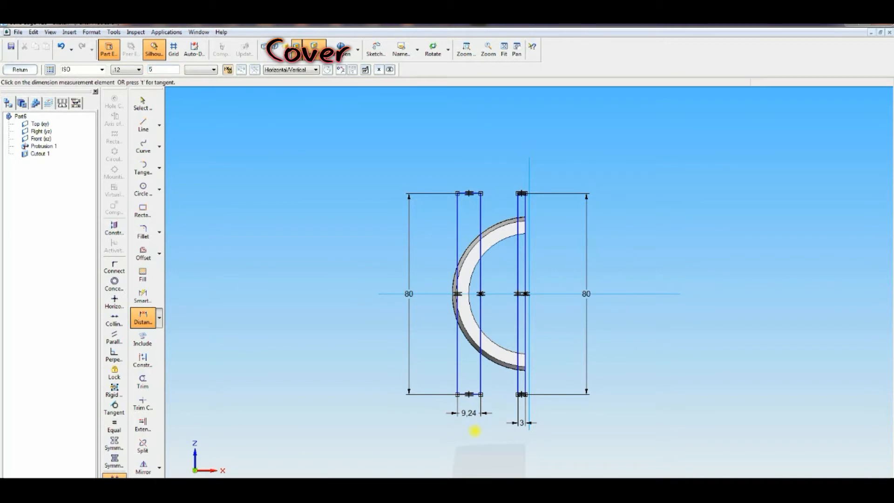
{"action": "key", "text": "Return"}
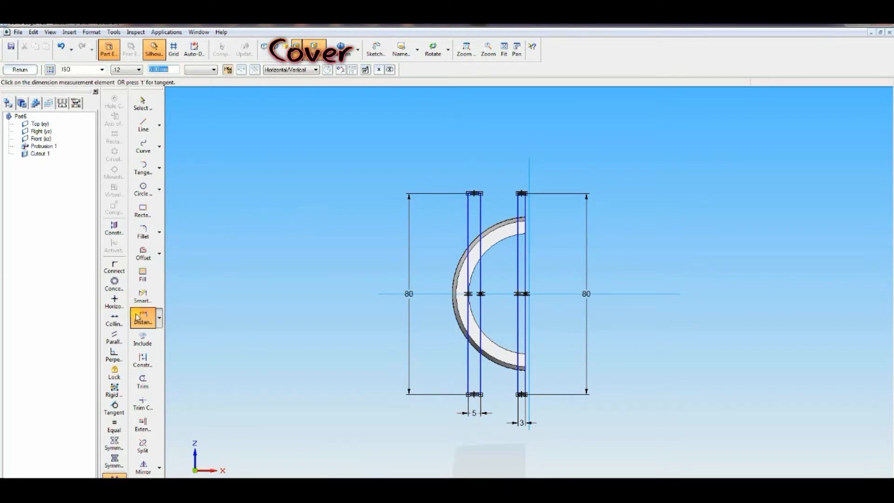
Step: Dimension the horizontal distance between the left and right rectangles to 22
{"action": "left_click", "coordinate": [468, 205]}
{"action": "left_click", "coordinate": [523, 205]}
{"action": "left_click", "coordinate": [506, 161]}
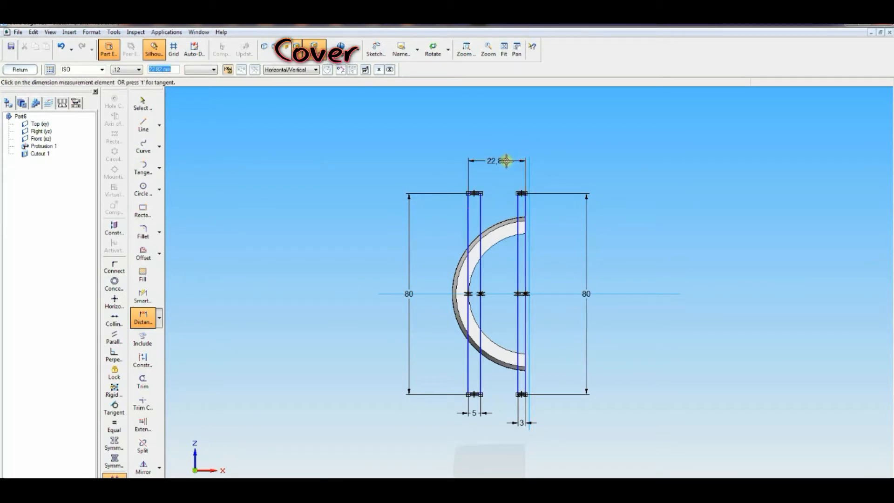
{"action": "type", "text": "40"}
{"action": "key", "text": "Return"}
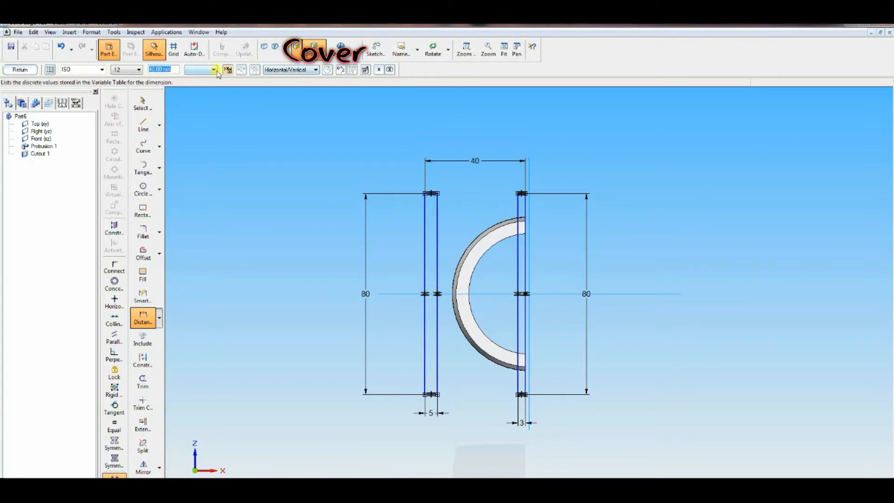
{"action": "type", "text": "2"}
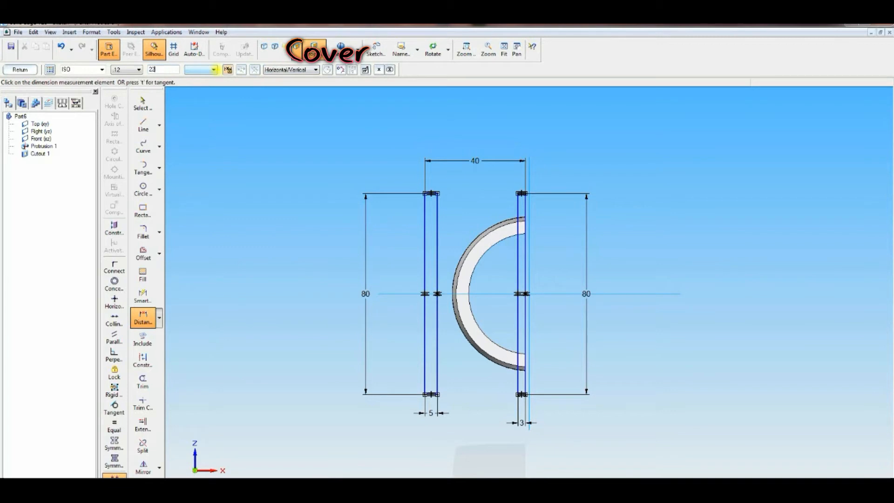
{"action": "type", "text": "2"}
{"action": "key", "text": "Return"}
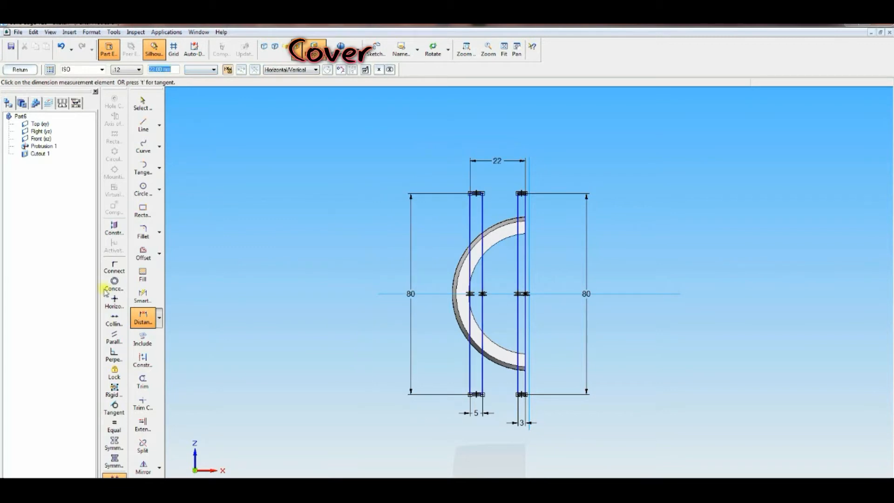
Step: Include the half-ring's outer edge in the sketch and trim away the line segments inside the ring
{"action": "left_click", "coordinate": [143, 339]}
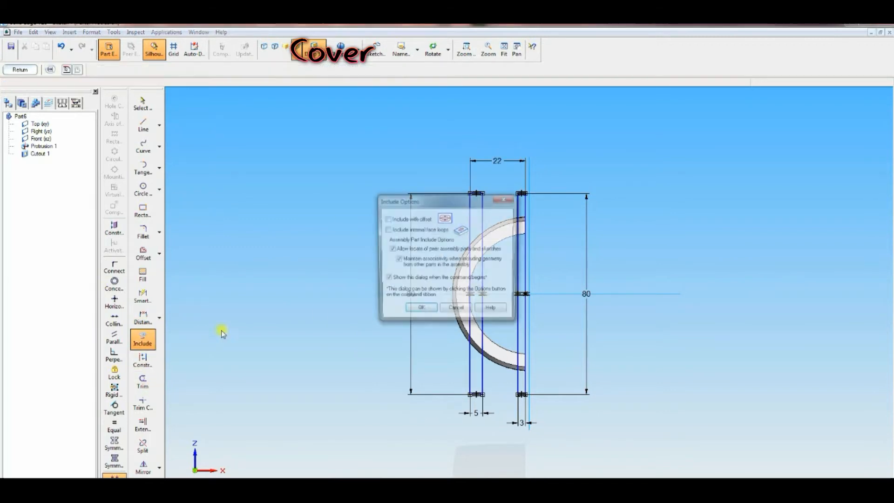
{"action": "left_click", "coordinate": [419, 311]}
{"action": "left_click", "coordinate": [497, 233]}
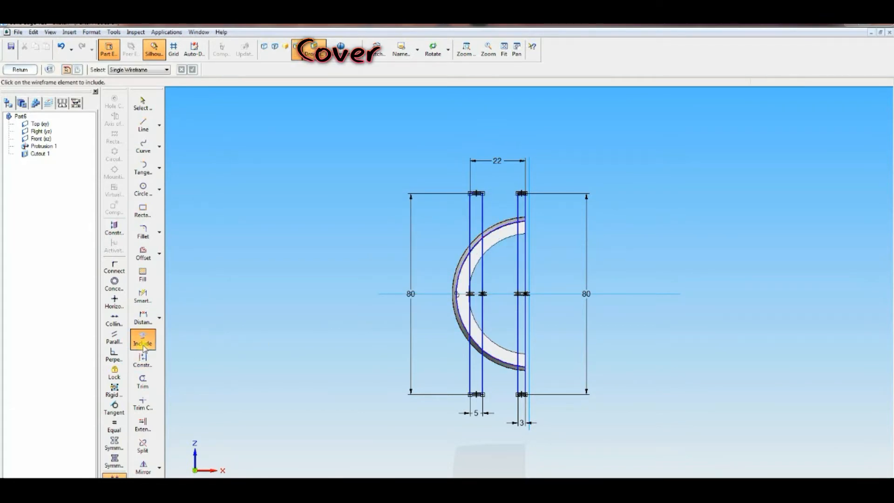
{"action": "left_click", "coordinate": [142, 382]}
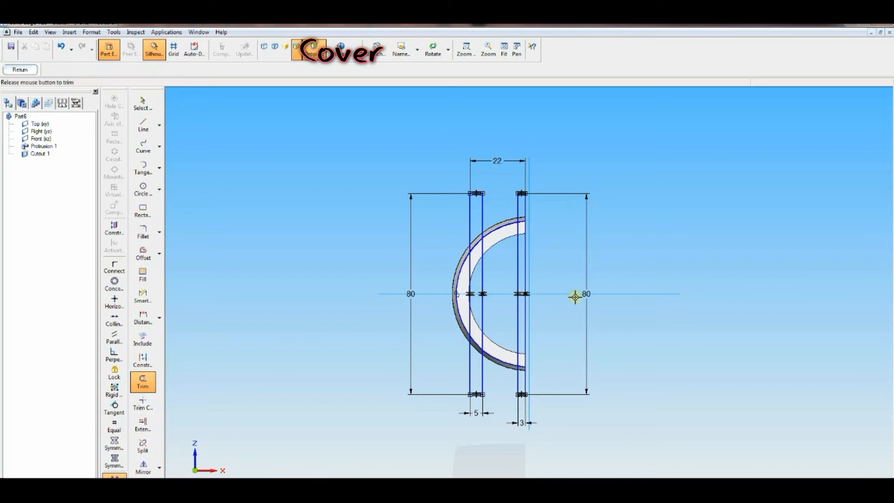
{"action": "left_click_drag", "start_coordinate": [504, 212], "coordinate": [496, 368]}
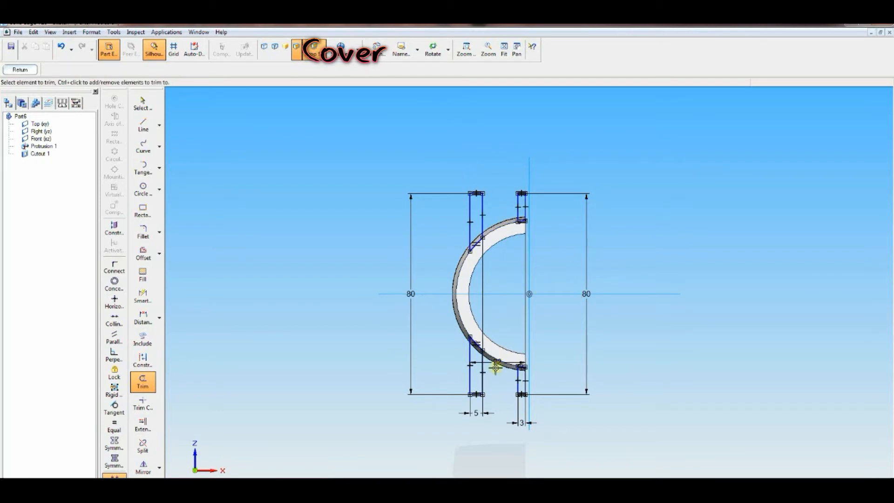
Step: Close the sketch and protrude the lug profiles 33 mm
{"action": "left_click", "coordinate": [19, 72]}
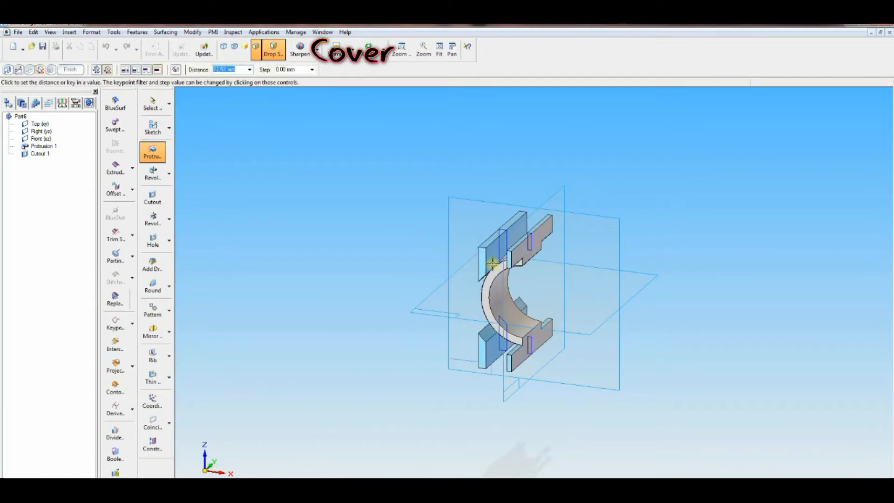
{"action": "type", "text": "33"}
{"action": "key", "text": "Return"}
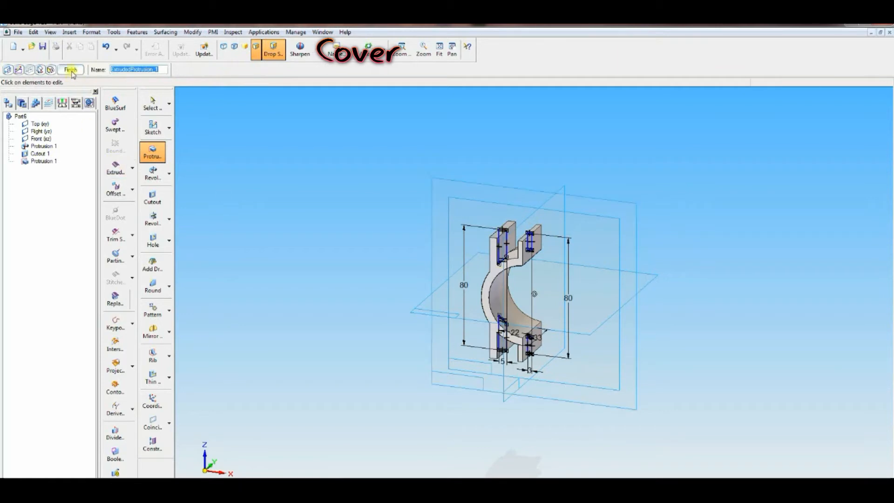
{"action": "left_click", "coordinate": [71, 69]}
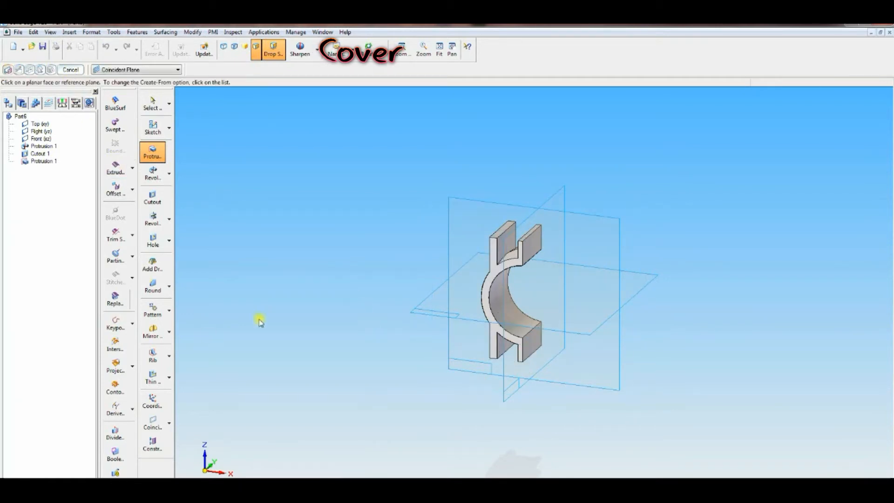
Step: Check the drawing, then start a protrusion sketched on the top face of the upper lug
{"action": "left_click", "coordinate": [178, 482]}
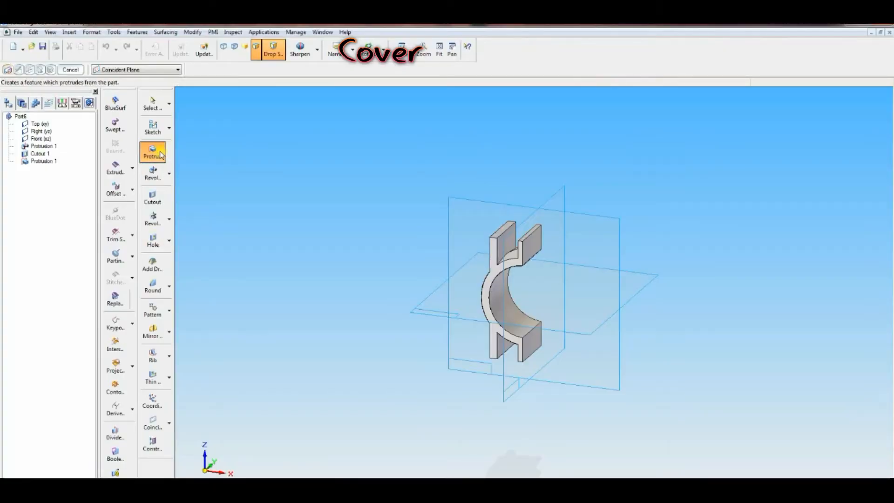
{"action": "left_click", "coordinate": [154, 153]}
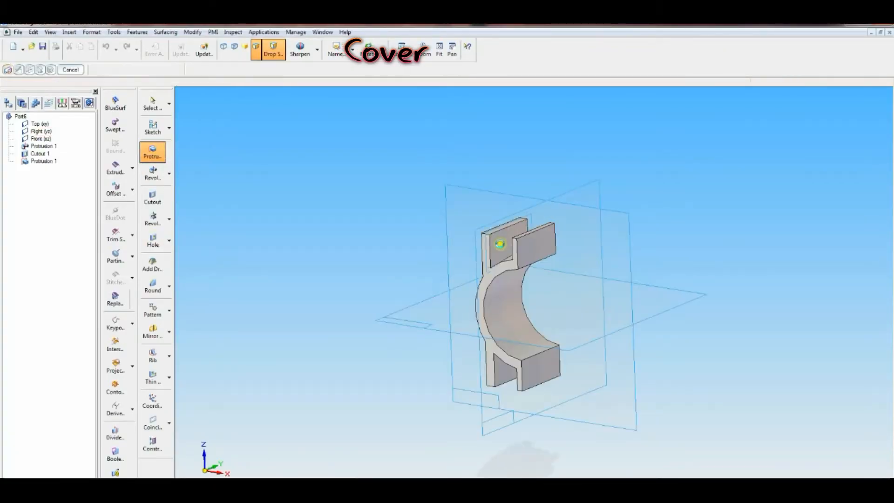
{"action": "left_click", "coordinate": [501, 248]}
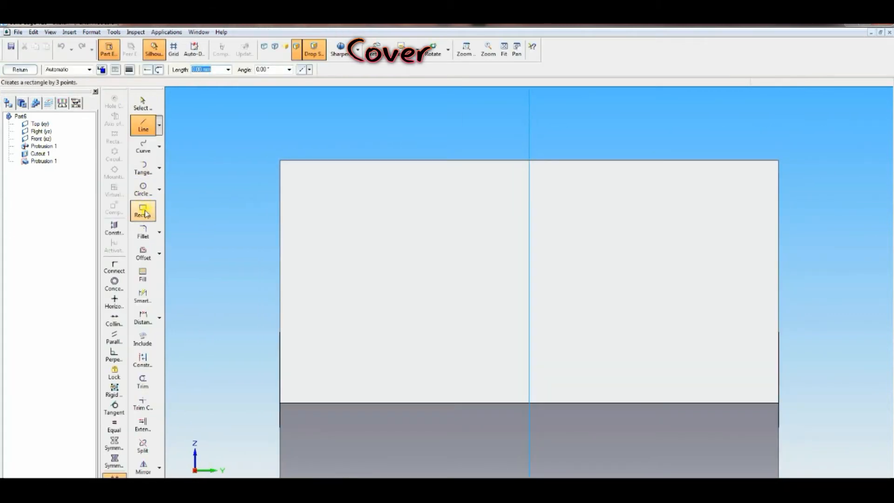
Step: Draw a rectangle on the lug face and connect its top edge midpoint to the vertical axis
{"action": "left_click", "coordinate": [143, 210]}
{"action": "left_click", "coordinate": [448, 183]}
{"action": "left_click", "coordinate": [605, 183]}
{"action": "left_click", "coordinate": [591, 419]}
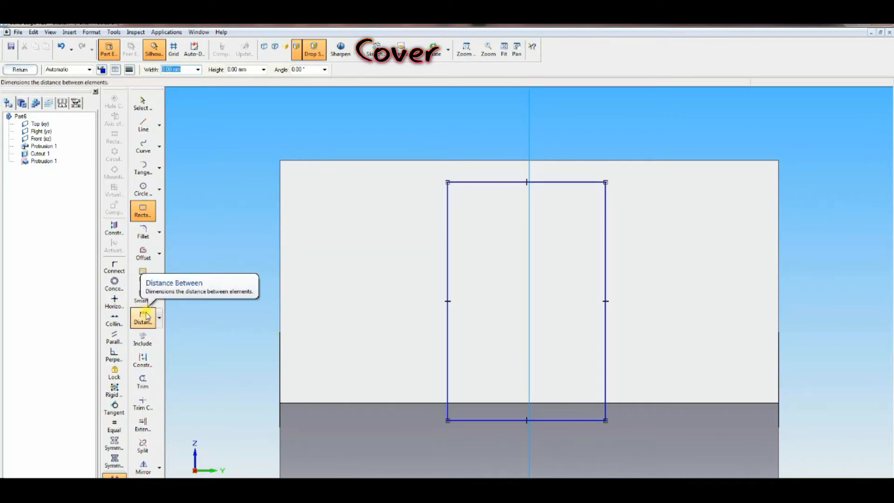
{"action": "left_click", "coordinate": [142, 296]}
{"action": "left_click", "coordinate": [114, 268]}
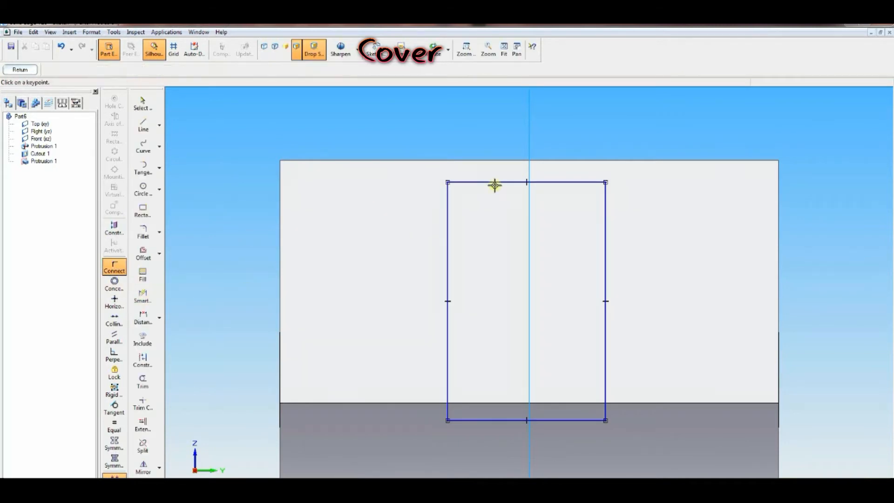
{"action": "left_click", "coordinate": [526, 181]}
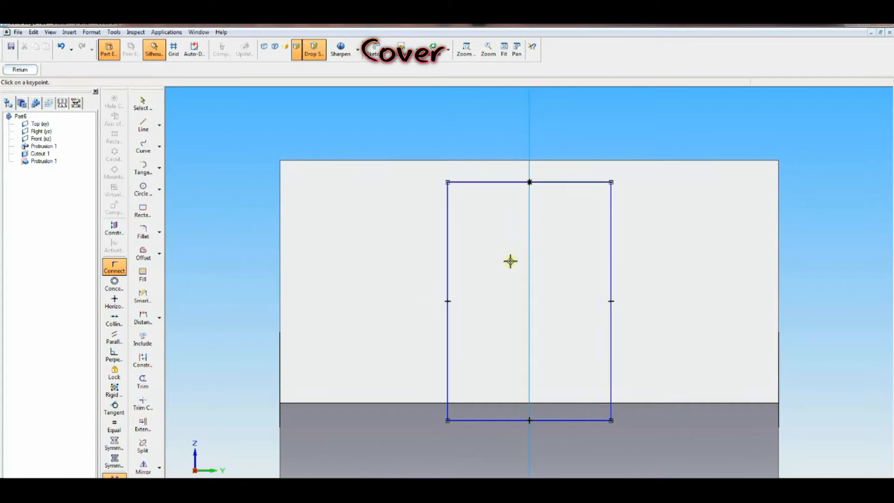
Step: Dimension the rectangle's width and height to 18 each
{"action": "left_click", "coordinate": [142, 296]}
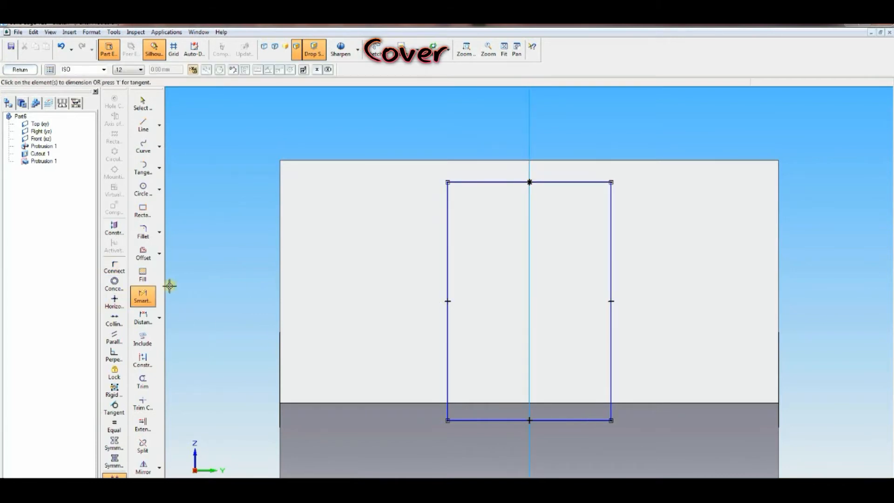
{"action": "left_click", "coordinate": [462, 180]}
{"action": "left_click", "coordinate": [474, 132]}
{"action": "type", "text": "18"}
{"action": "key", "text": "Return"}
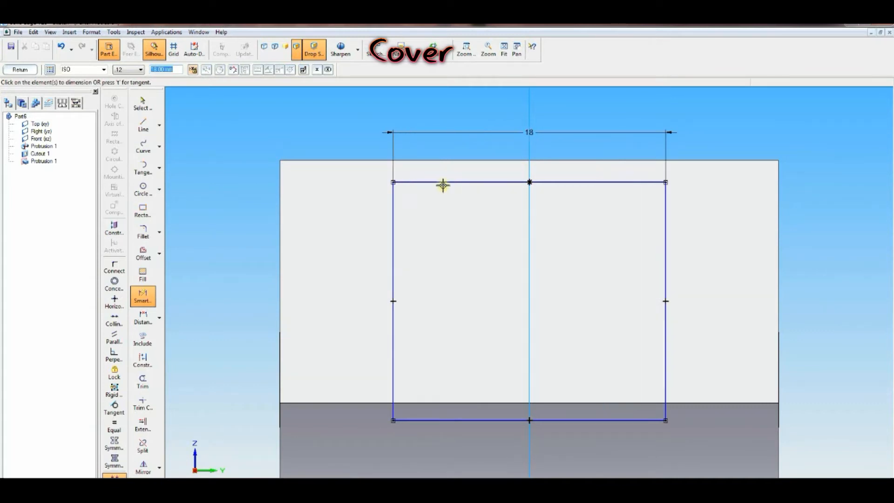
{"action": "left_click", "coordinate": [394, 227]}
{"action": "left_click", "coordinate": [354, 231]}
{"action": "type", "text": "18"}
{"action": "key", "text": "Return"}
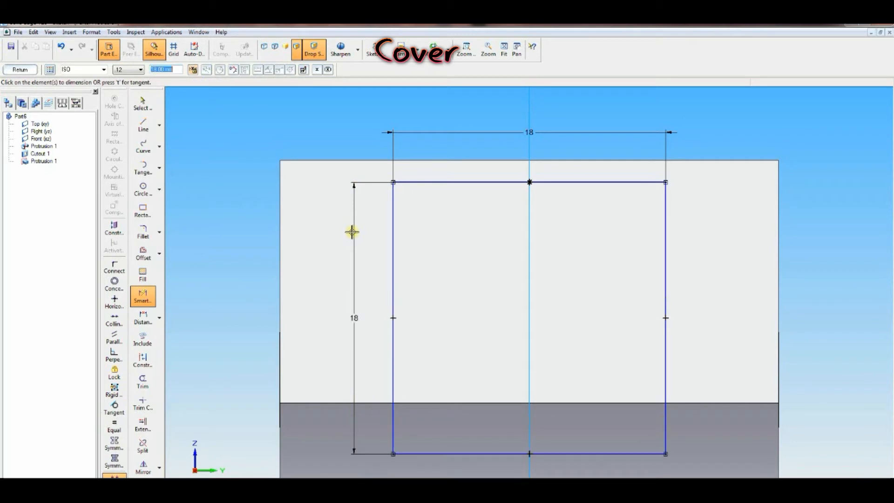
Step: Dimension the rectangle's top edge 1 below the face's upper edge
{"action": "left_click", "coordinate": [143, 317]}
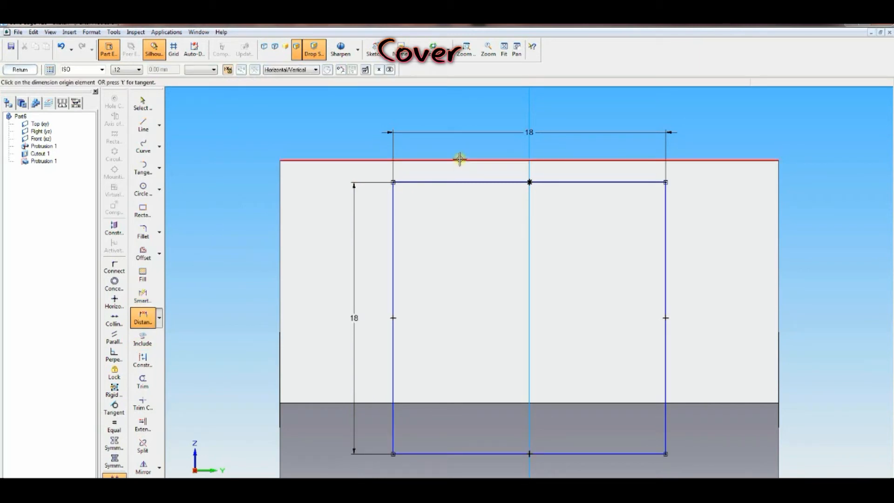
{"action": "left_click", "coordinate": [460, 181]}
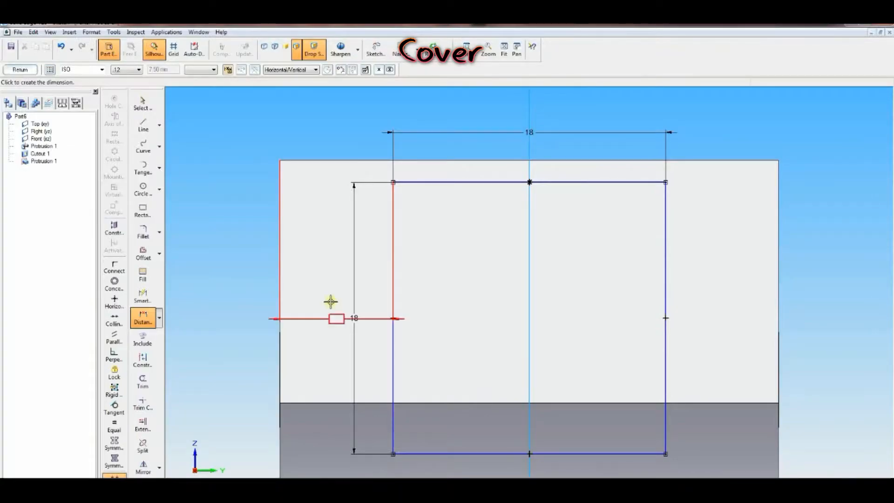
{"action": "left_click", "coordinate": [331, 305]}
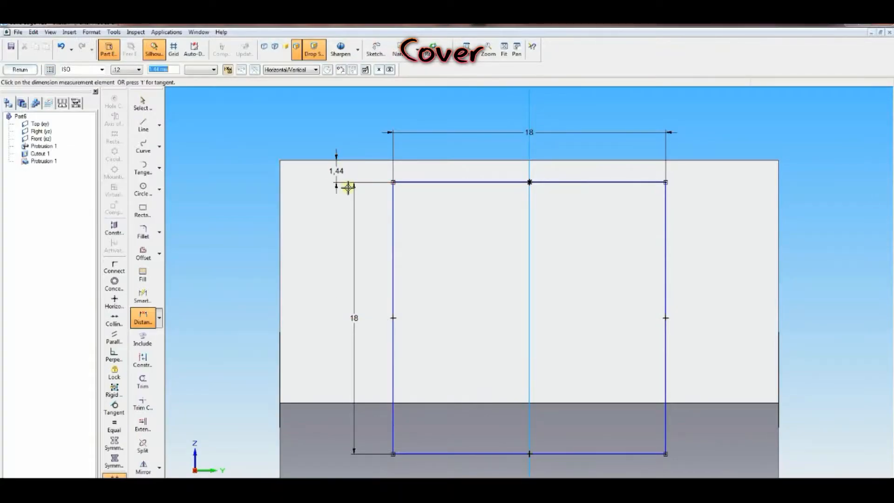
{"action": "type", "text": "1"}
{"action": "key", "text": "Return"}
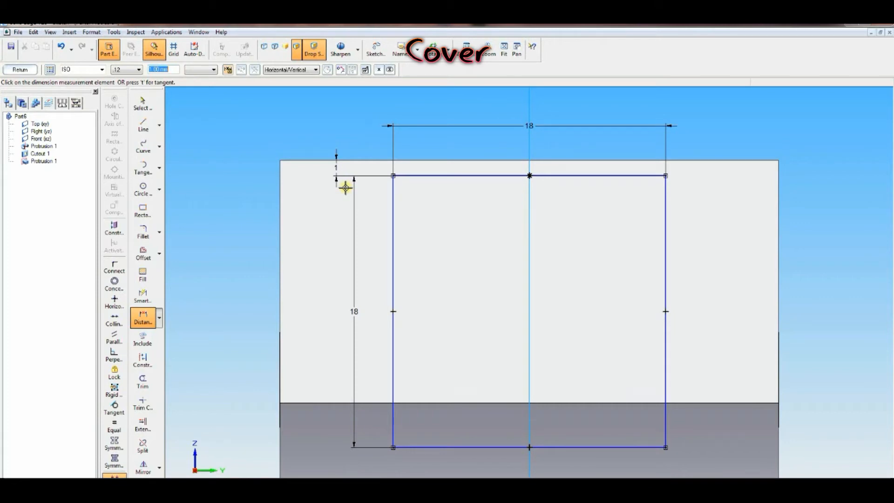
Step: Close the sketch and protrude the rectangle using the Through Next extent
{"action": "left_click", "coordinate": [20, 70]}
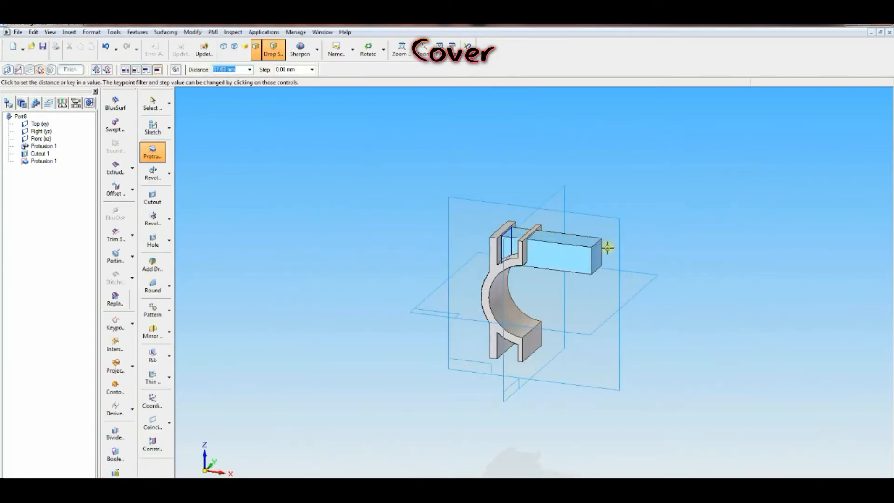
{"action": "left_click", "coordinate": [134, 71]}
{"action": "left_click", "coordinate": [565, 219]}
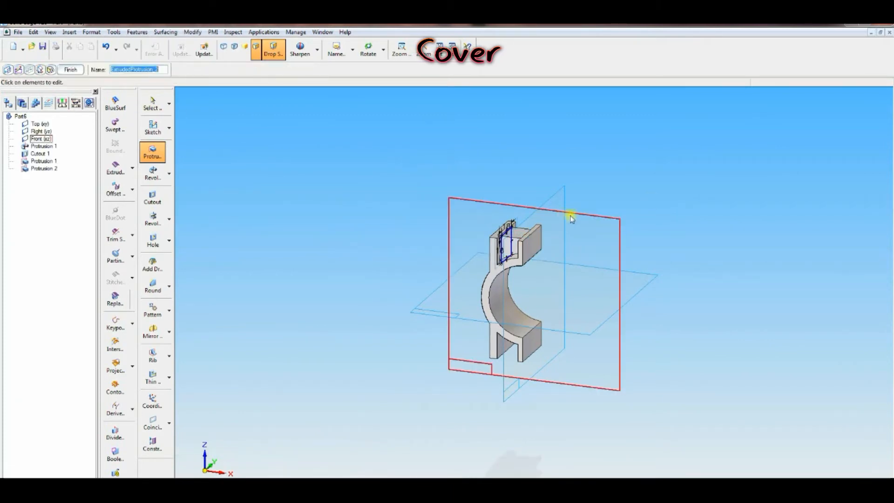
Step: Round the inner edge between the upper lugs with a 5 mm radius
{"action": "left_click", "coordinate": [150, 286]}
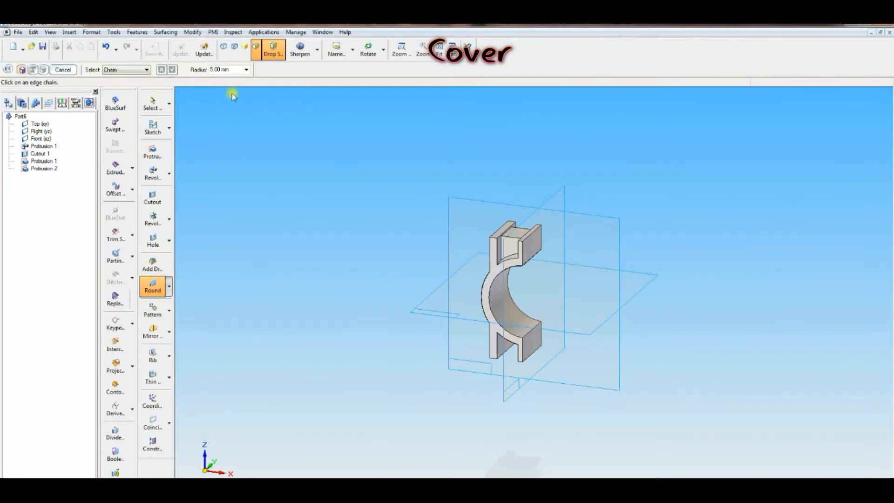
{"action": "type", "text": "5"}
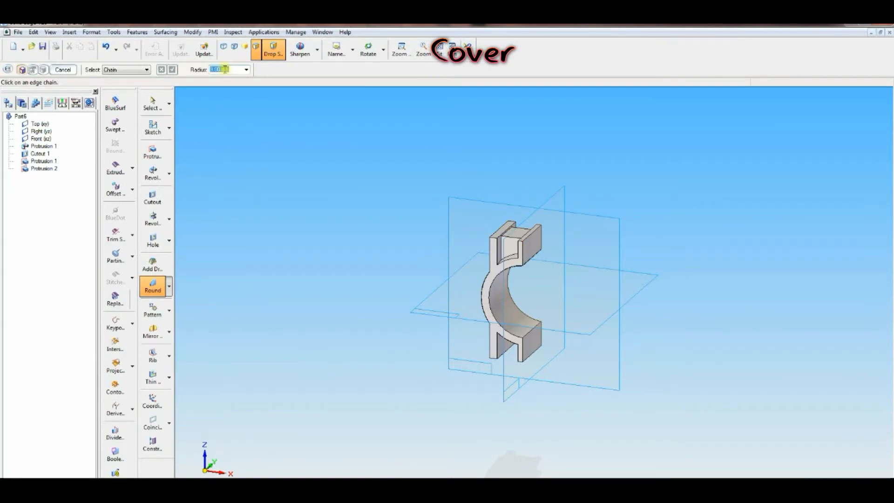
{"action": "left_click", "coordinate": [511, 239]}
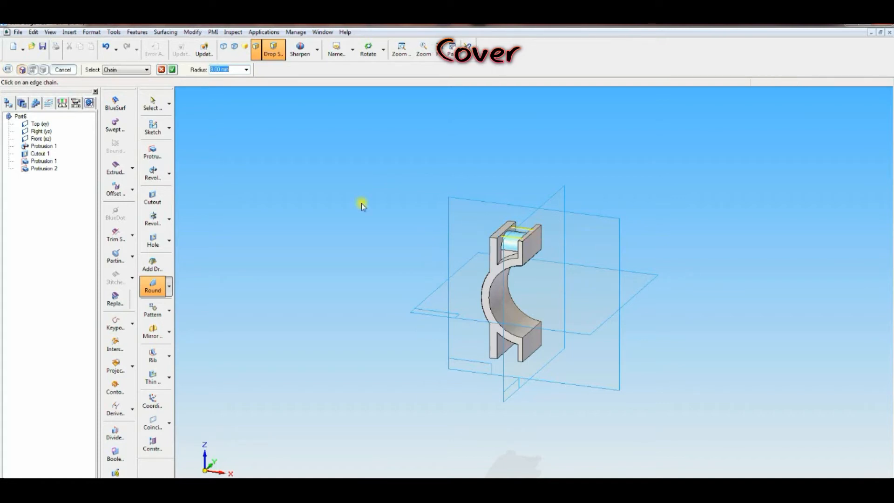
{"action": "left_click", "coordinate": [172, 69]}
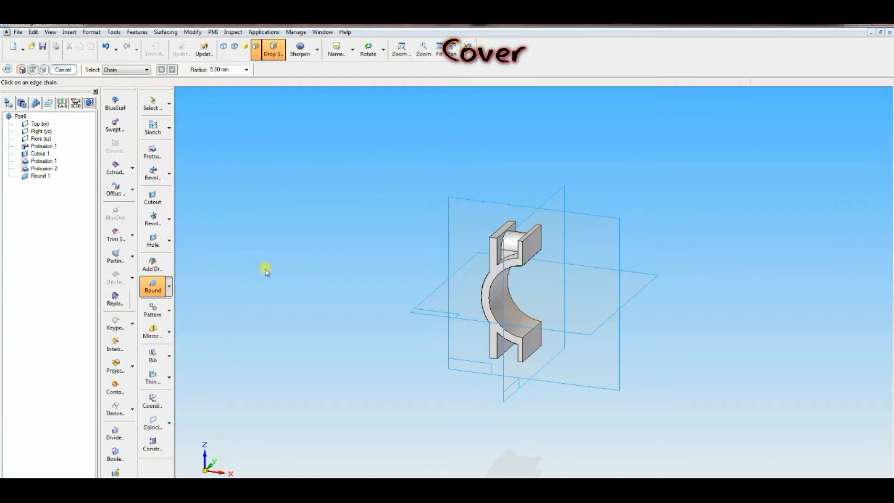
Step: Start a cutout sketch on the upper lug's top face and include the lug's curved edge in it
{"action": "left_click", "coordinate": [154, 198]}
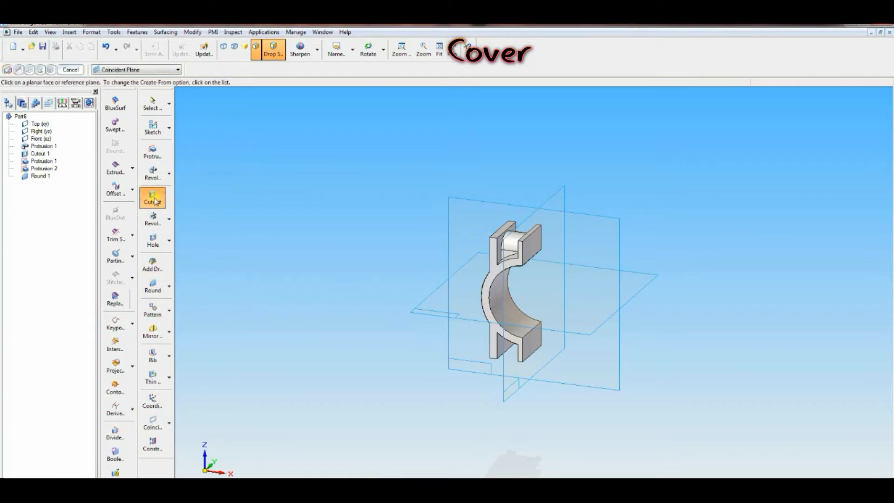
{"action": "key", "text": "alt+Tab"}
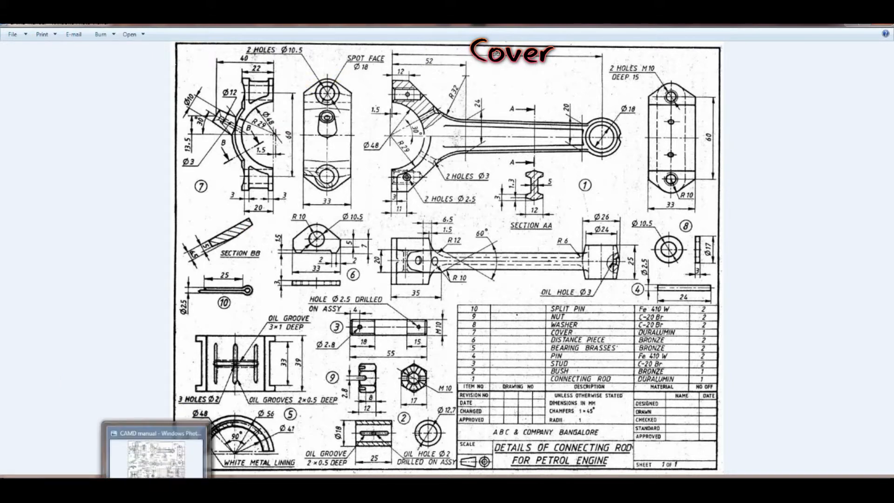
{"action": "left_click", "coordinate": [210, 486]}
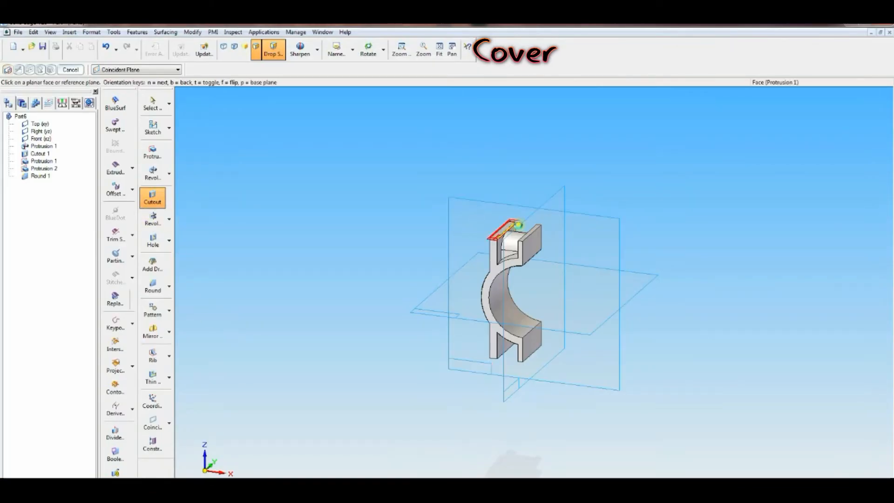
{"action": "left_click", "coordinate": [534, 236]}
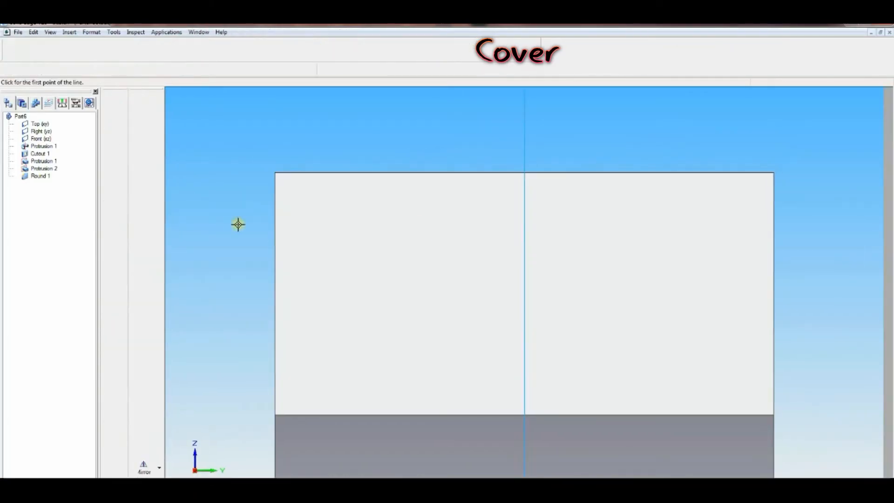
{"action": "left_click", "coordinate": [143, 339]}
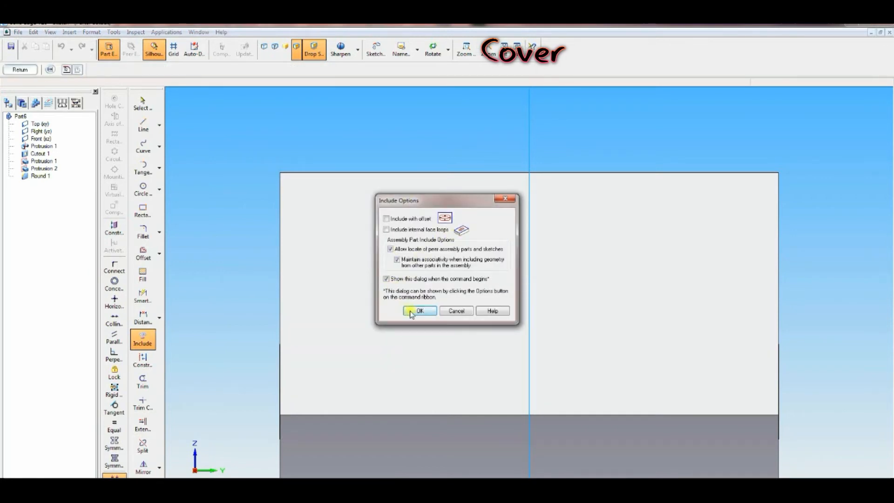
{"action": "left_click", "coordinate": [418, 311]}
{"action": "left_click", "coordinate": [445, 219]}
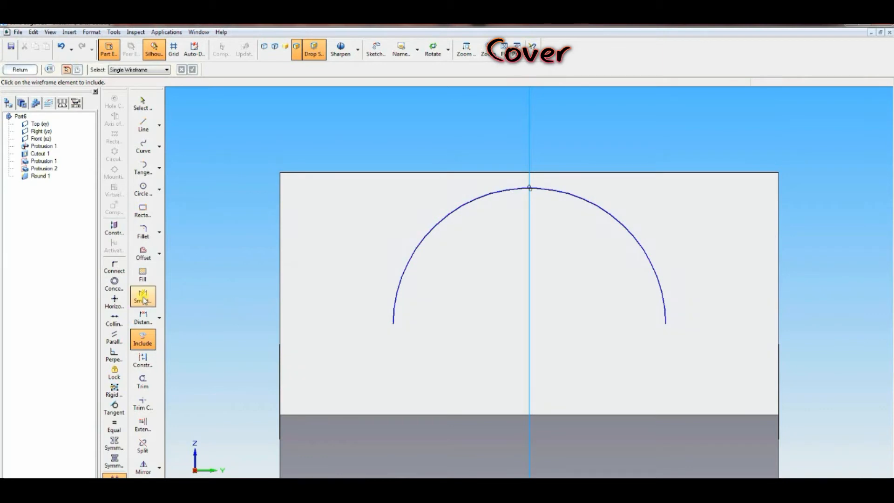
Step: Offset the included arc outward by 1 mm
{"action": "left_click", "coordinate": [143, 254]}
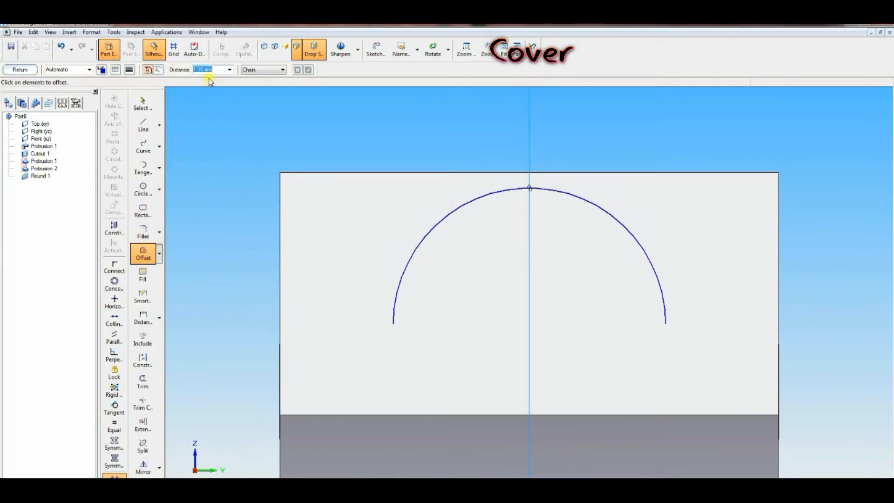
{"action": "left_click", "coordinate": [429, 228]}
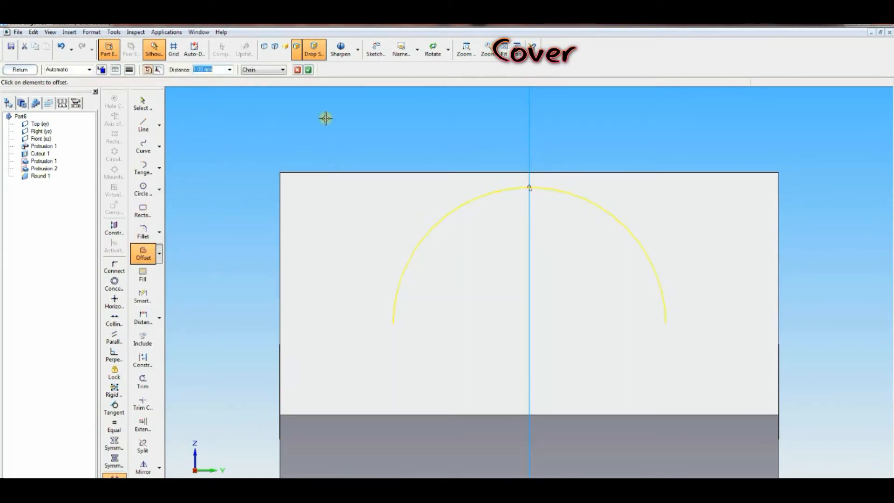
{"action": "left_click", "coordinate": [308, 70]}
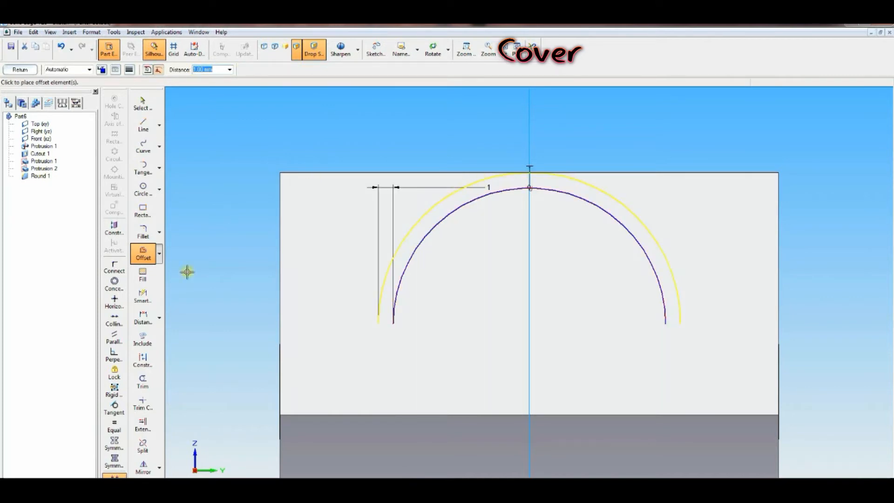
Step: Dimension the radii of the included arc and the offset arc
{"action": "left_click", "coordinate": [143, 297]}
{"action": "left_click", "coordinate": [568, 195]}
{"action": "left_click", "coordinate": [614, 151]}
{"action": "left_click", "coordinate": [575, 175]}
{"action": "left_click", "coordinate": [584, 140]}
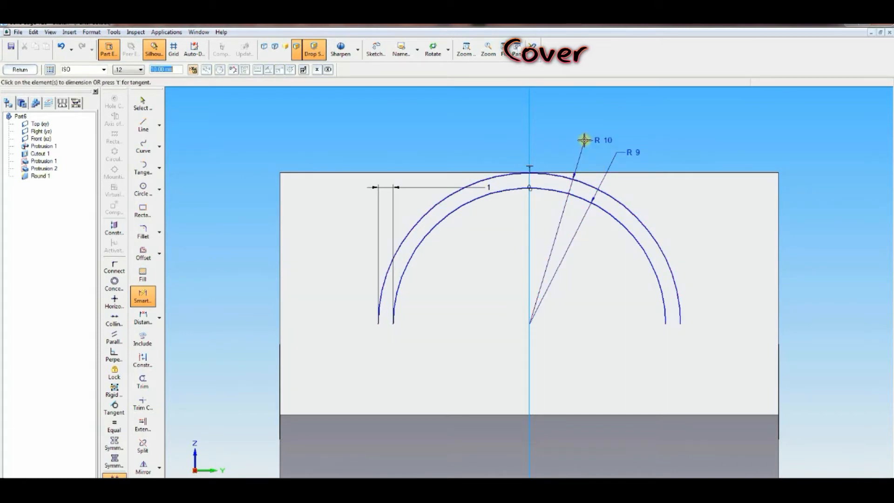
Step: Draw two lines from the face's side edges running tangent to the outer arc
{"action": "left_click", "coordinate": [143, 125]}
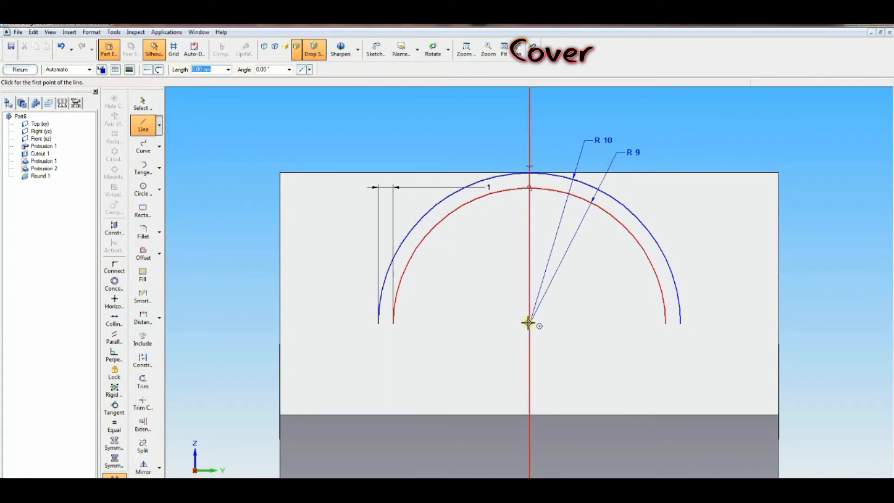
{"action": "left_click", "coordinate": [282, 323]}
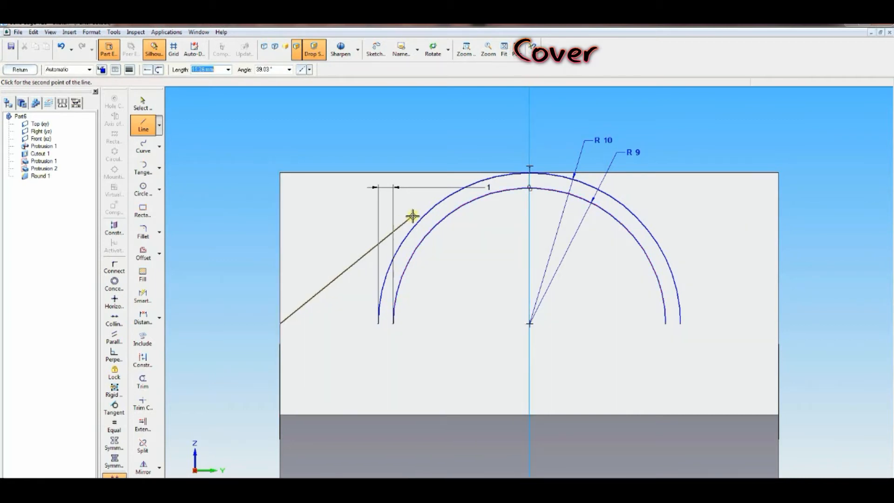
{"action": "left_click", "coordinate": [439, 202]}
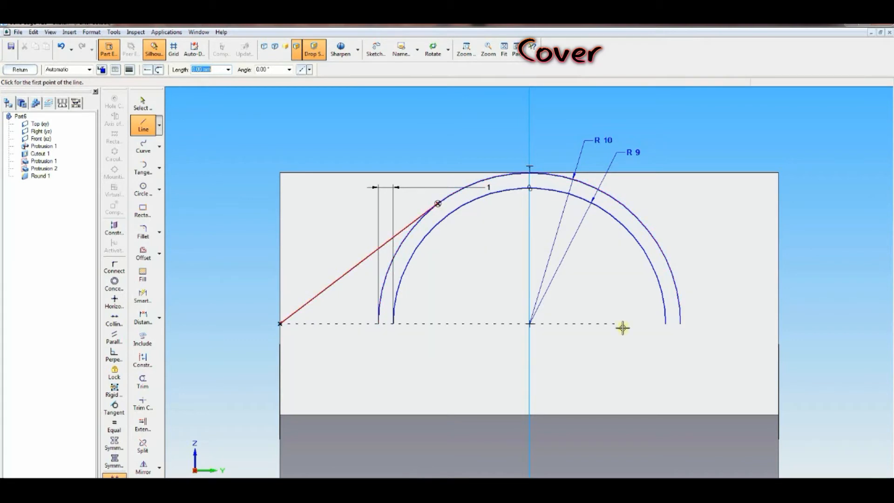
{"action": "left_click", "coordinate": [779, 323]}
{"action": "left_click", "coordinate": [622, 205]}
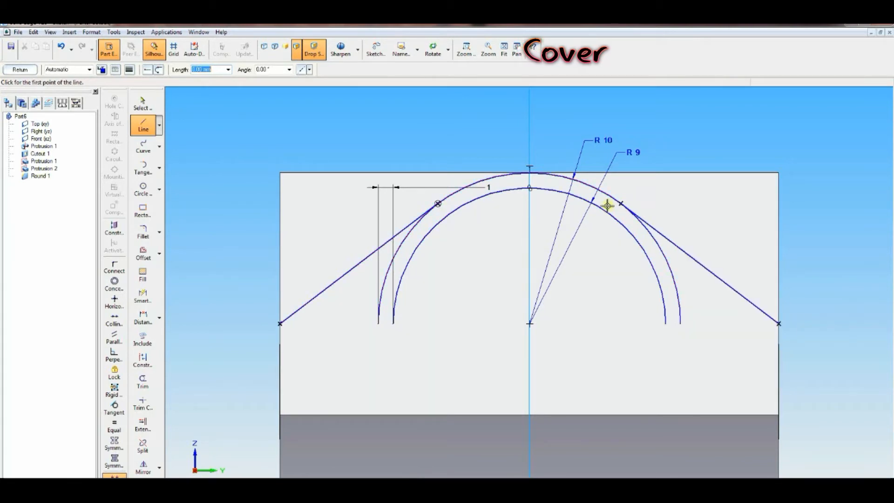
Step: Trim the sketch down to the outer rounded profile and finish the cutout on the lug
{"action": "left_click", "coordinate": [143, 382]}
{"action": "mouse_move", "coordinate": [364, 303]}
{"action": "left_mouse_down"}
{"action": "mouse_move", "coordinate": [409, 285]}
{"action": "mouse_move", "coordinate": [672, 276]}
{"action": "left_mouse_up"}
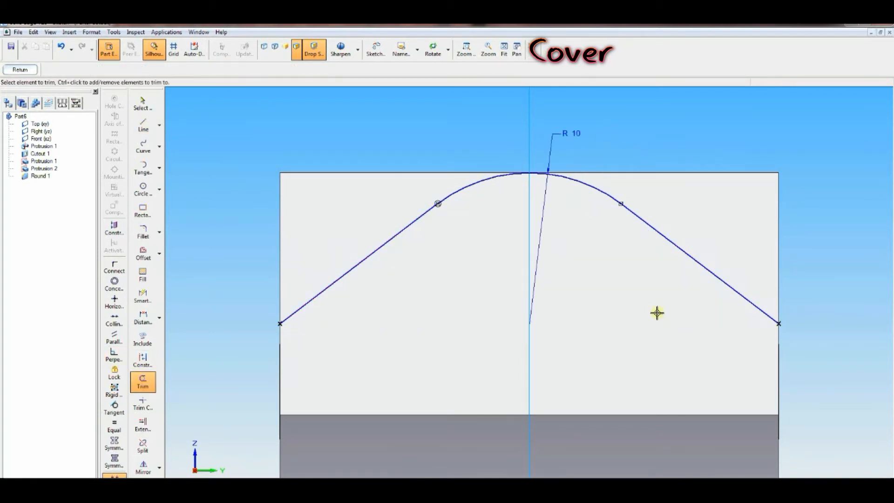
{"action": "left_click", "coordinate": [19, 70]}
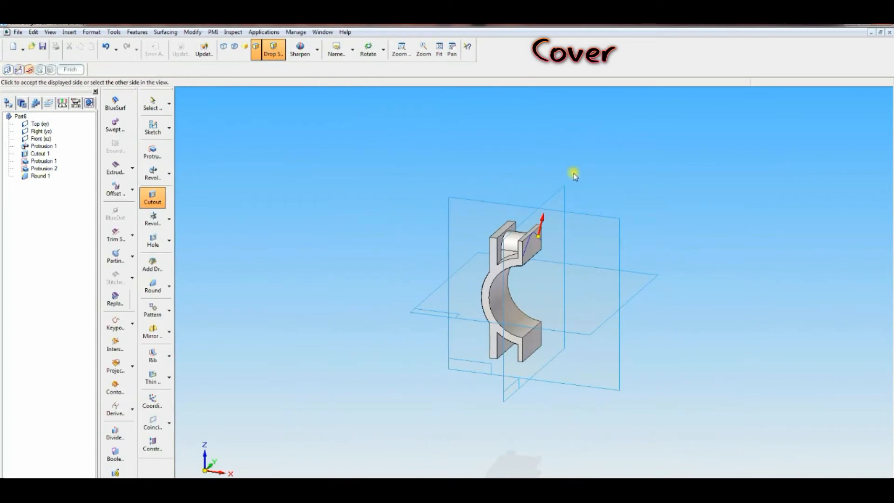
{"action": "left_click", "coordinate": [373, 154]}
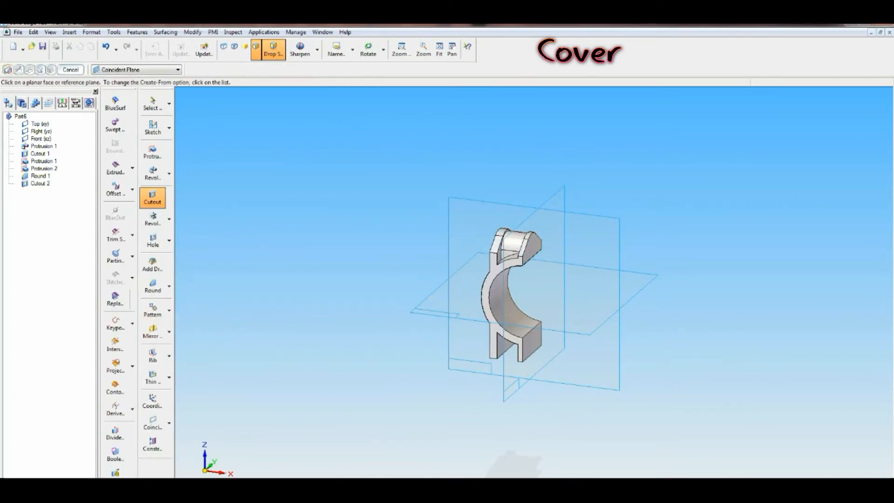
Step: Start a hole on the rounded lug face, choosing Counterbore with 10.5 mm diameter, 18 mm counterbore diameter and 2 mm depth
{"action": "key", "text": "alt+Tab"}
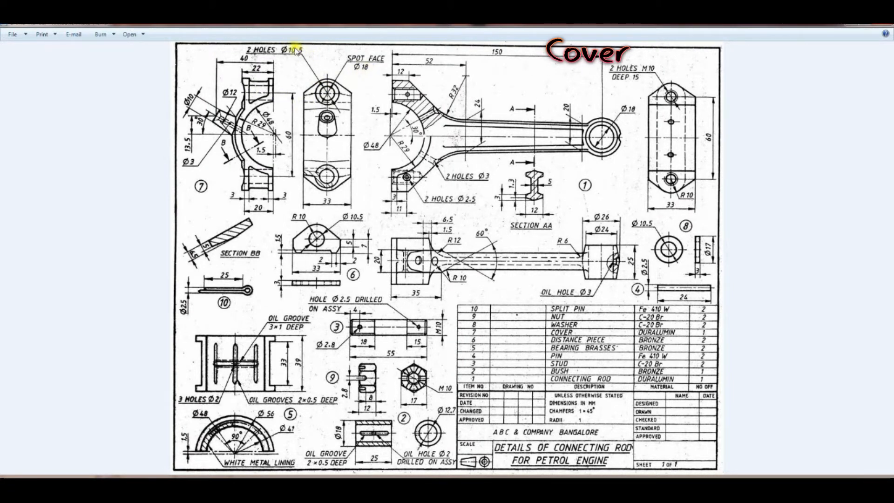
{"action": "key", "text": "alt+Tab"}
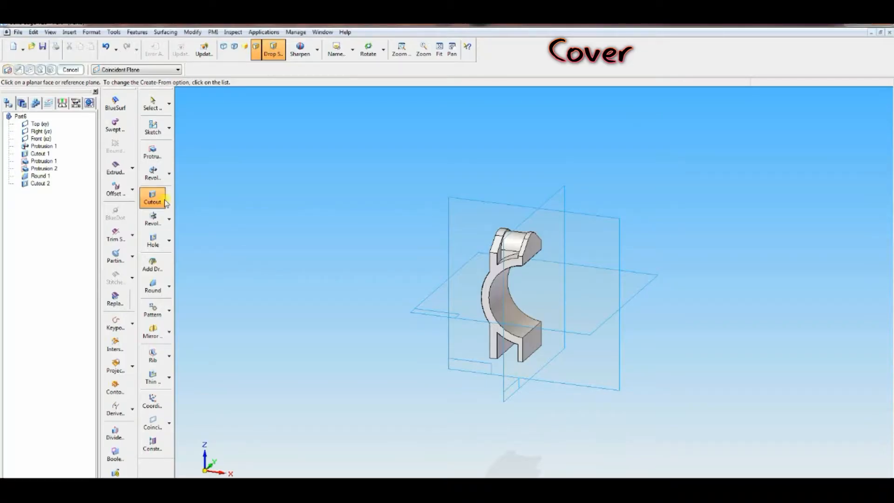
{"action": "left_click", "coordinate": [153, 241]}
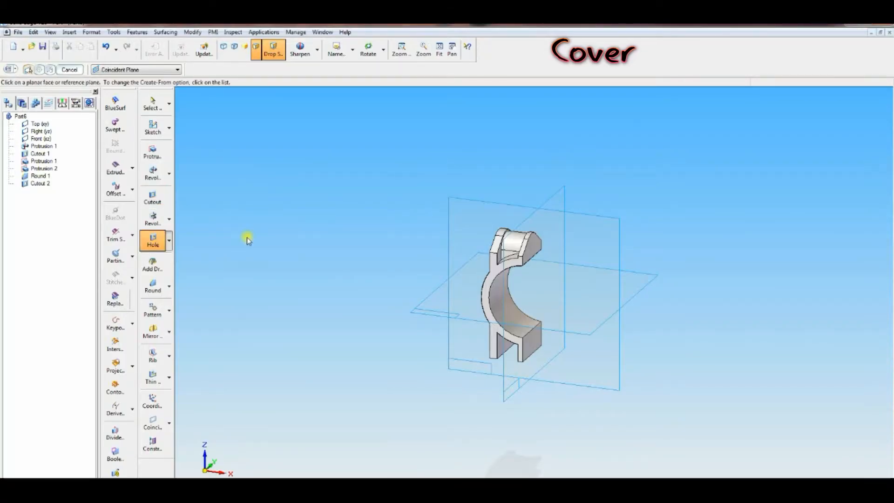
{"action": "left_click", "coordinate": [508, 244]}
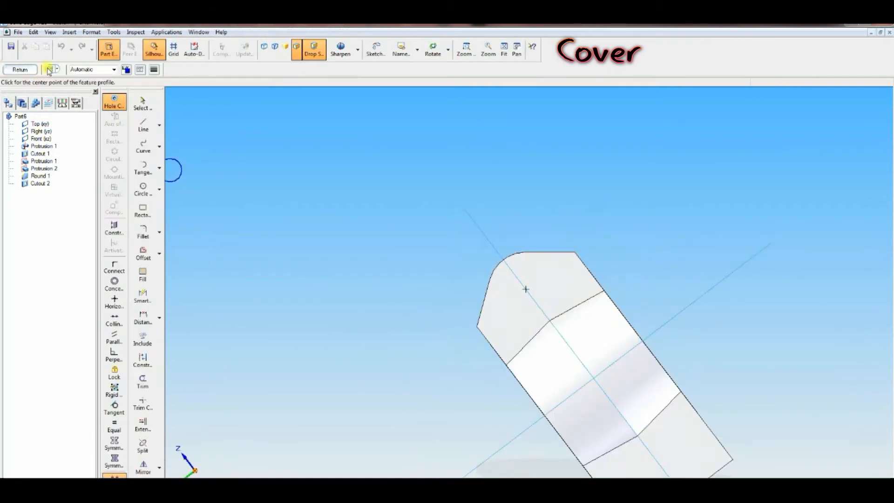
{"action": "left_click", "coordinate": [49, 70]}
{"action": "left_click", "coordinate": [379, 213]}
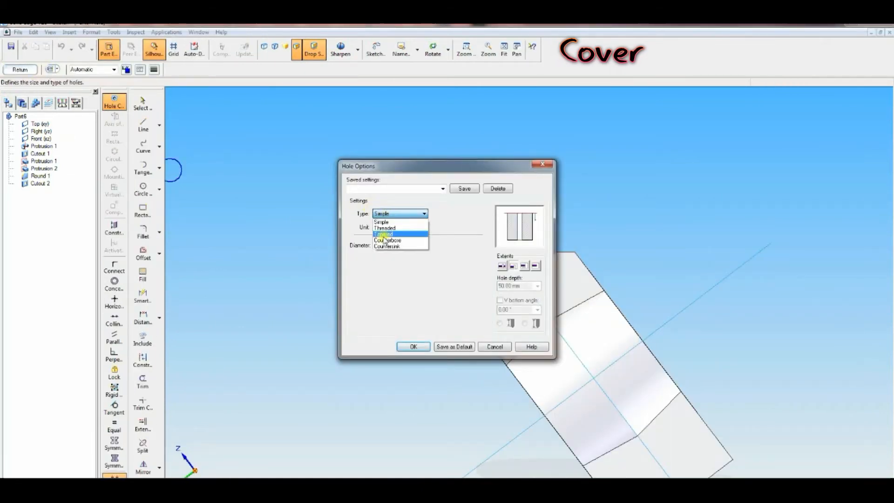
{"action": "left_click", "coordinate": [386, 240]}
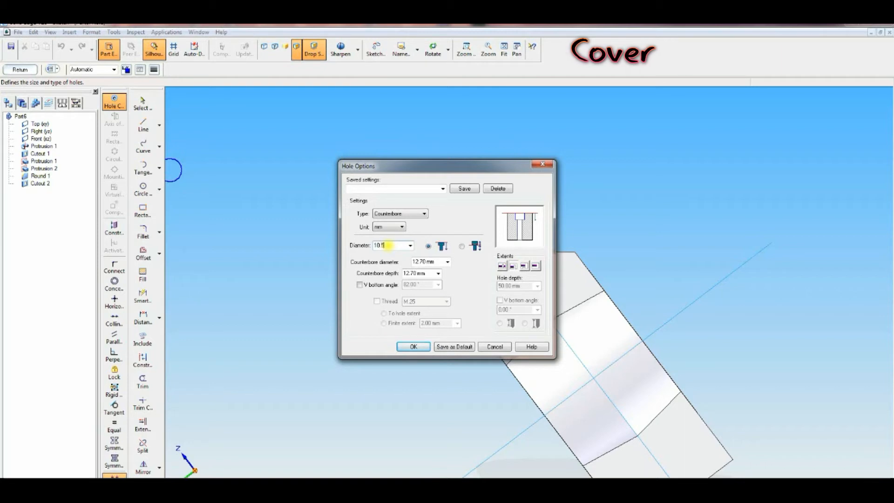
{"action": "left_click", "coordinate": [424, 262]}
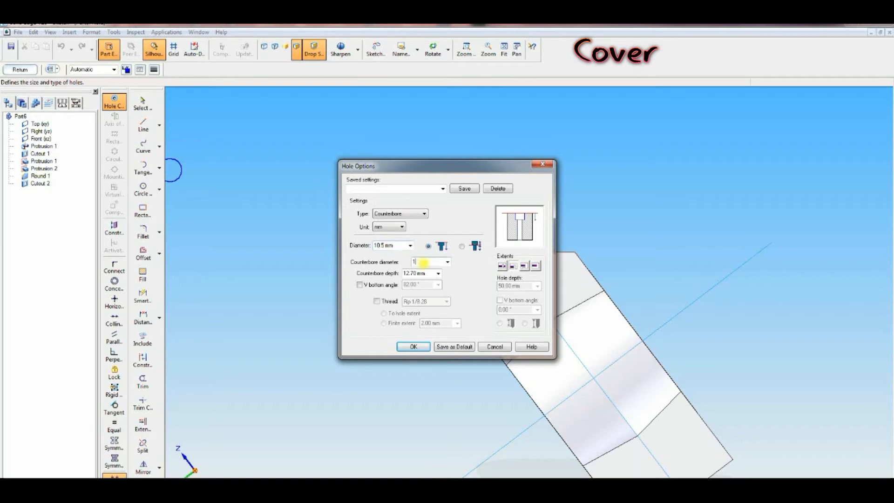
{"action": "left_click", "coordinate": [429, 274]}
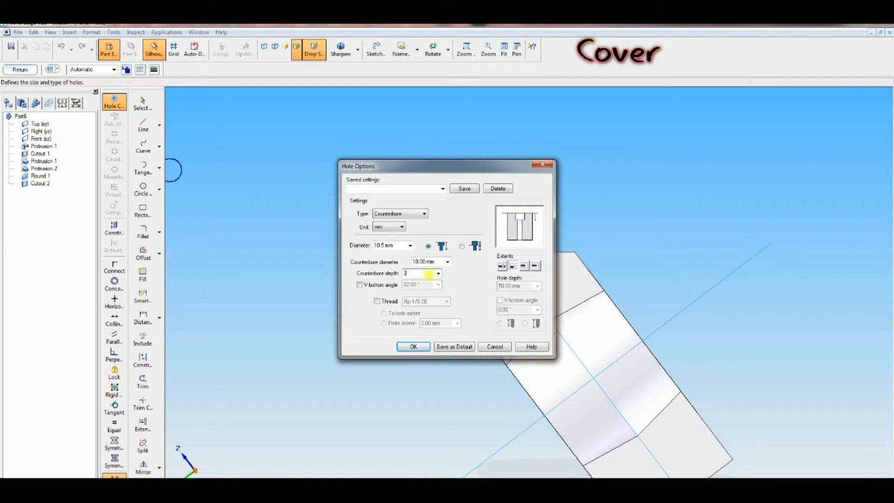
{"action": "left_click", "coordinate": [412, 347]}
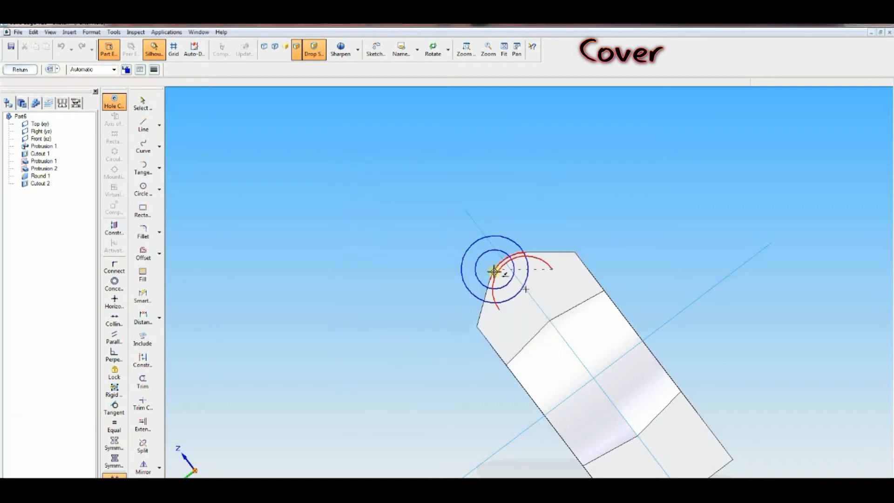
Step: Place the counterbored hole at the lug's arc centre and finish the hole feature
{"action": "left_click", "coordinate": [527, 290]}
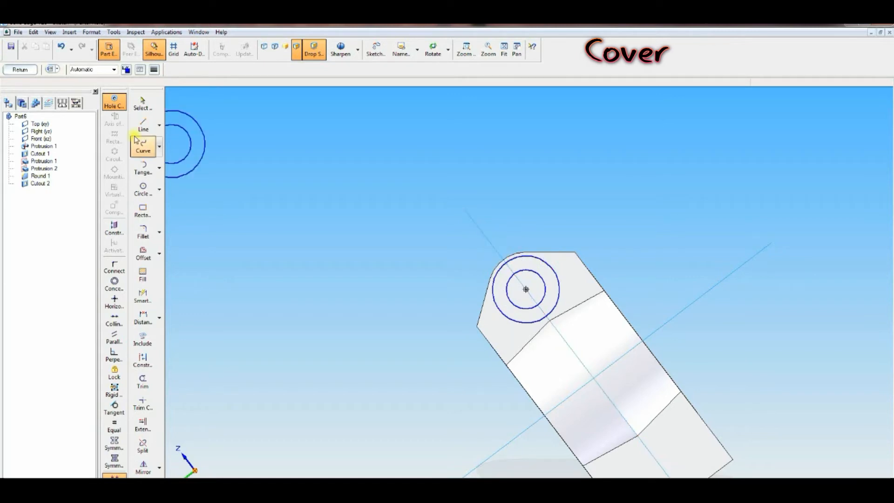
{"action": "left_click", "coordinate": [27, 71]}
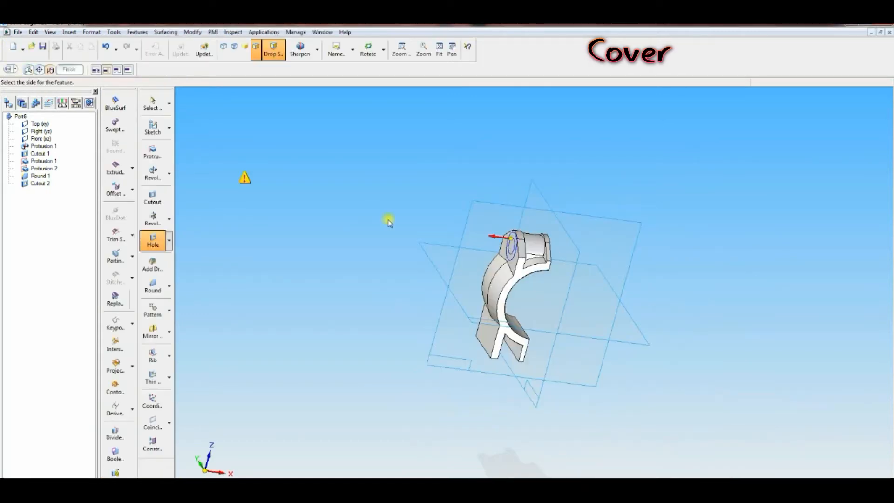
{"action": "left_click", "coordinate": [640, 281]}
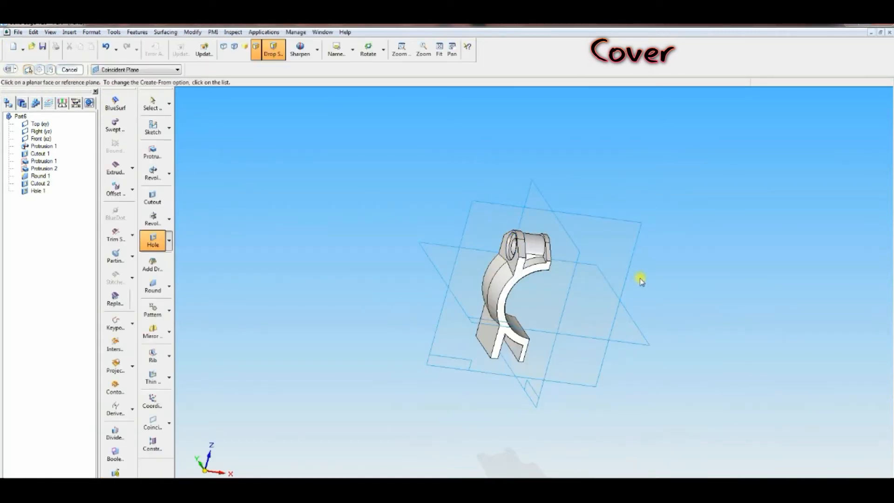
Step: Start a sketch on the front reference plane and draw an inclined line outward from the outer arc on the horizontal axis
{"action": "middle_click_drag", "start_coordinate": [366, 240], "coordinate": [340, 223]}
{"action": "left_click", "coordinate": [352, 50]}
{"action": "left_click", "coordinate": [342, 77]}
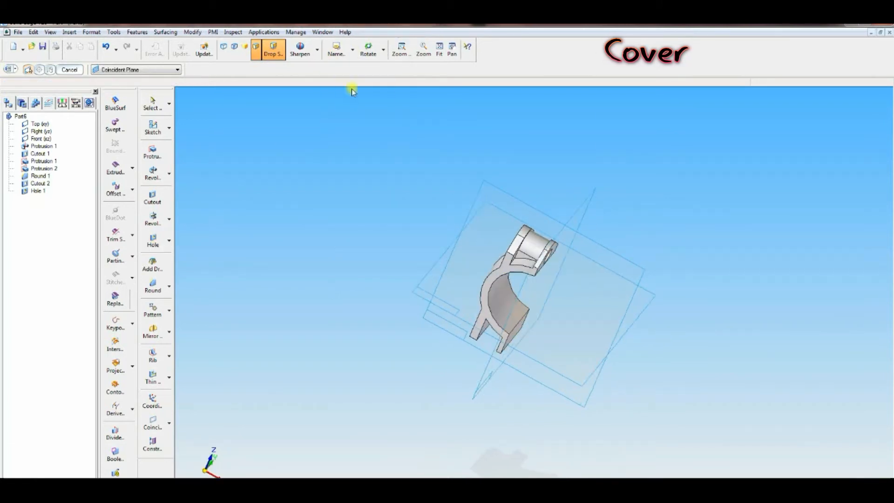
{"action": "left_click", "coordinate": [438, 49]}
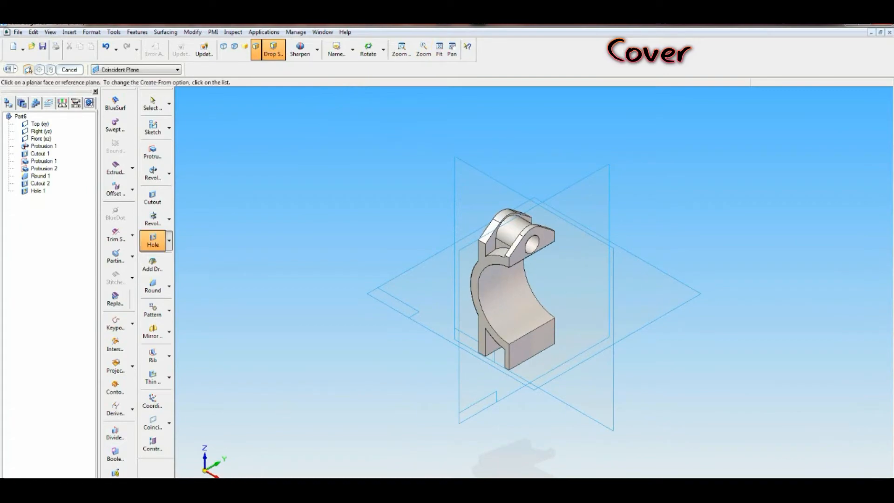
{"action": "key", "text": "alt+Tab"}
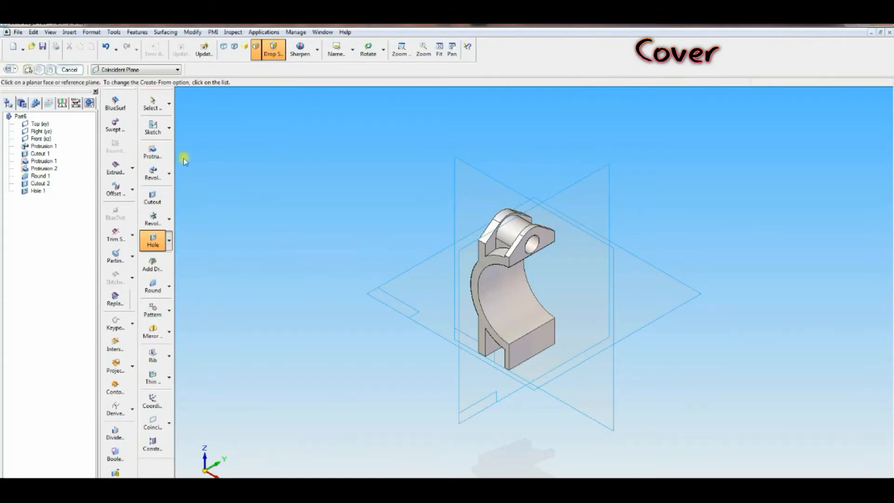
{"action": "left_click", "coordinate": [152, 127]}
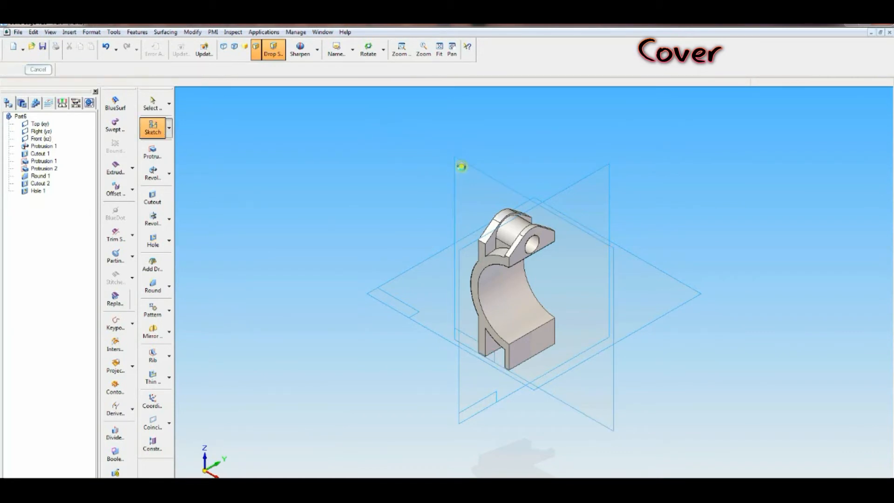
{"action": "left_click", "coordinate": [461, 166]}
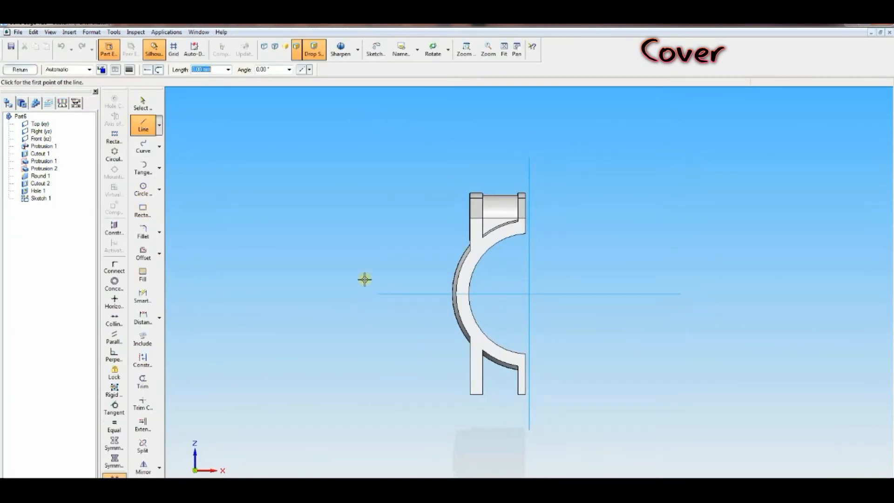
{"action": "left_click", "coordinate": [477, 293]}
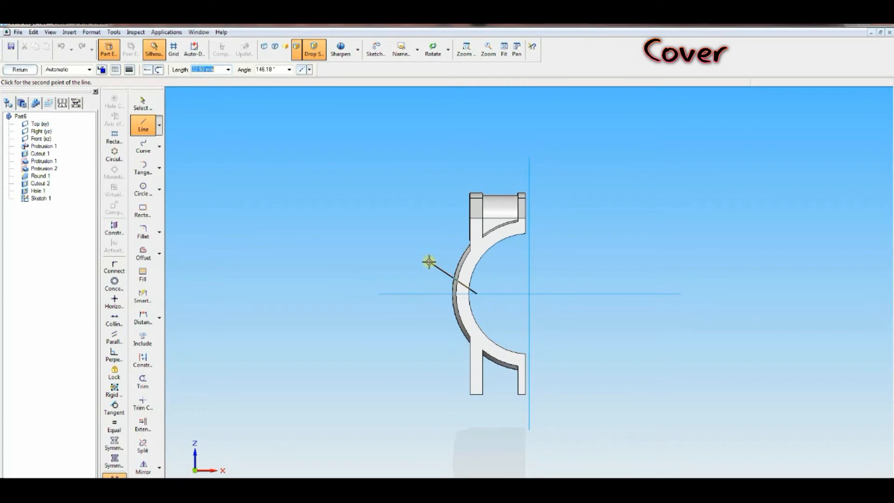
{"action": "left_click", "coordinate": [429, 262]}
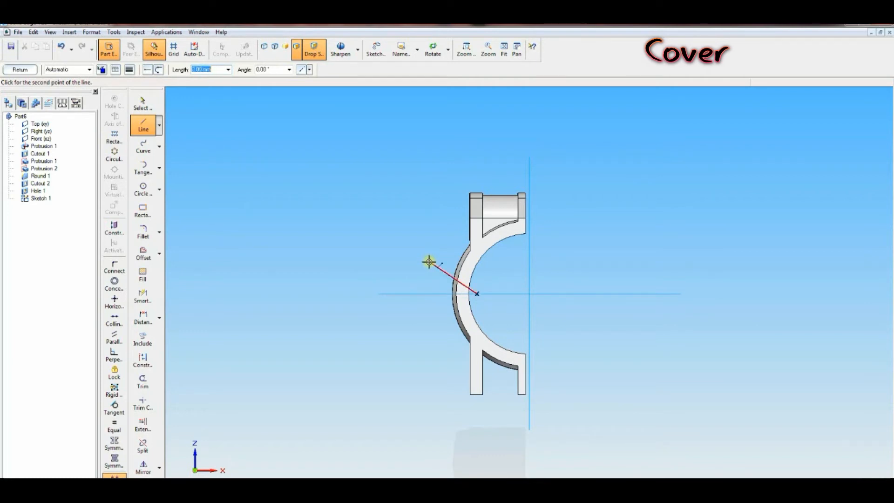
Step: Dimension the angle between the inclined line and the horizontal axis as 30°
{"action": "left_click", "coordinate": [159, 318]}
{"action": "left_click", "coordinate": [200, 324]}
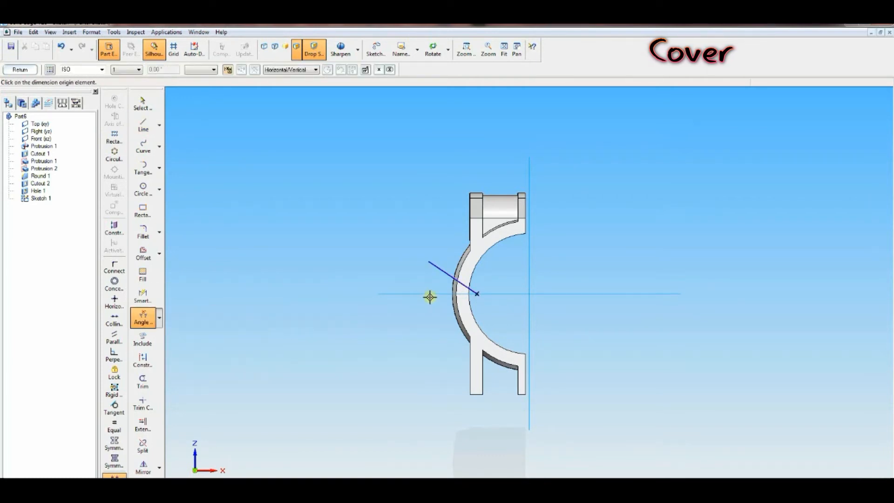
{"action": "left_click", "coordinate": [432, 282]}
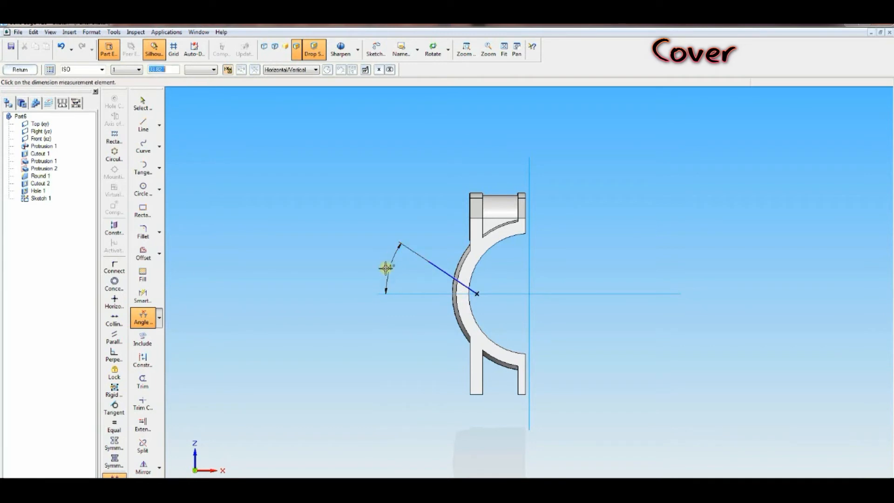
{"action": "type", "text": "30"}
{"action": "key", "text": "Return"}
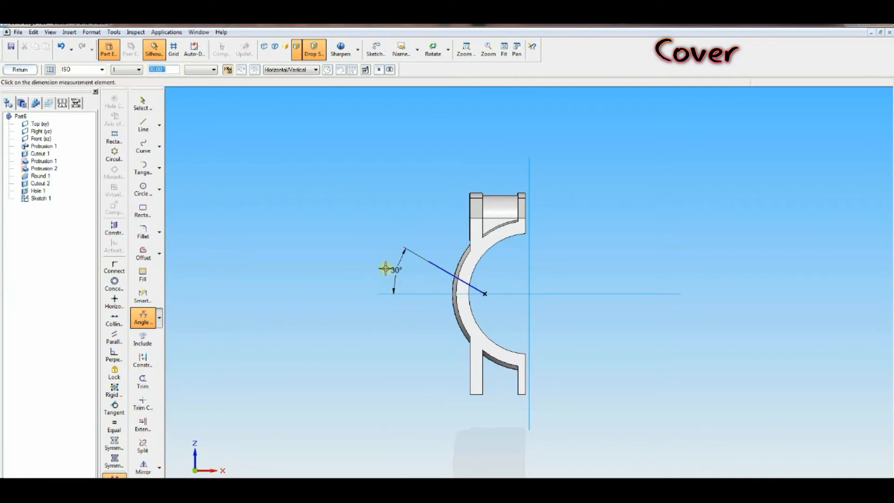
Step: Dimension the line's outer end 13.5 mm vertically from the horizontal axis
{"action": "left_click", "coordinate": [159, 319]}
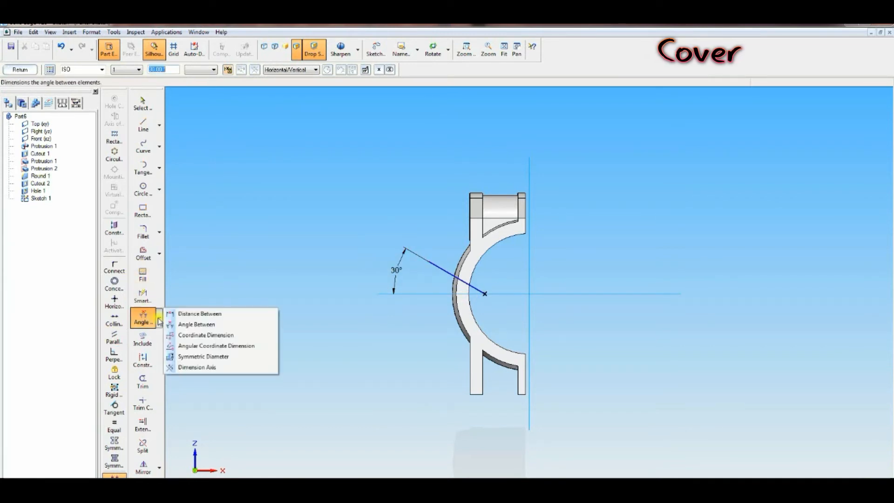
{"action": "left_click", "coordinate": [182, 314]}
{"action": "left_click", "coordinate": [421, 293]}
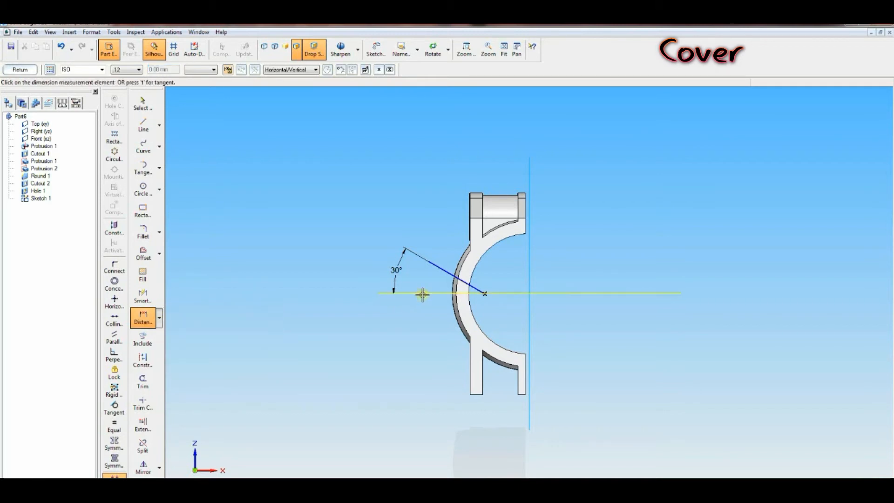
{"action": "left_click", "coordinate": [428, 261]}
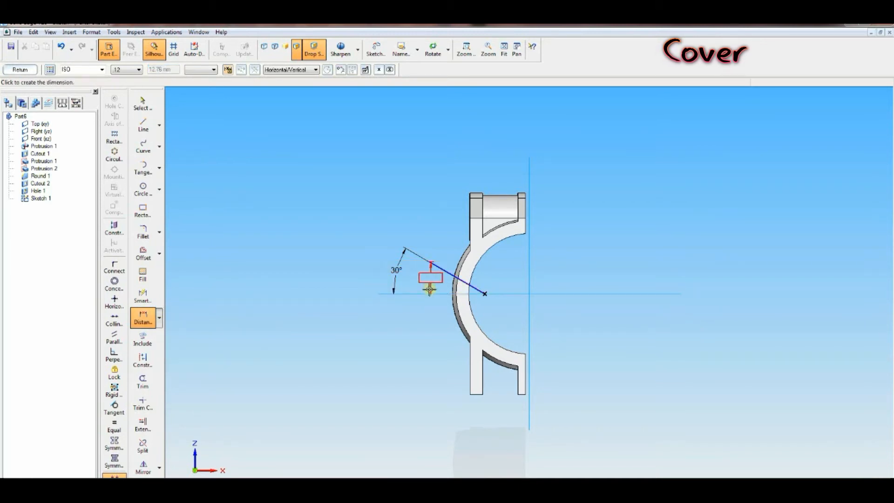
{"action": "left_click", "coordinate": [355, 284]}
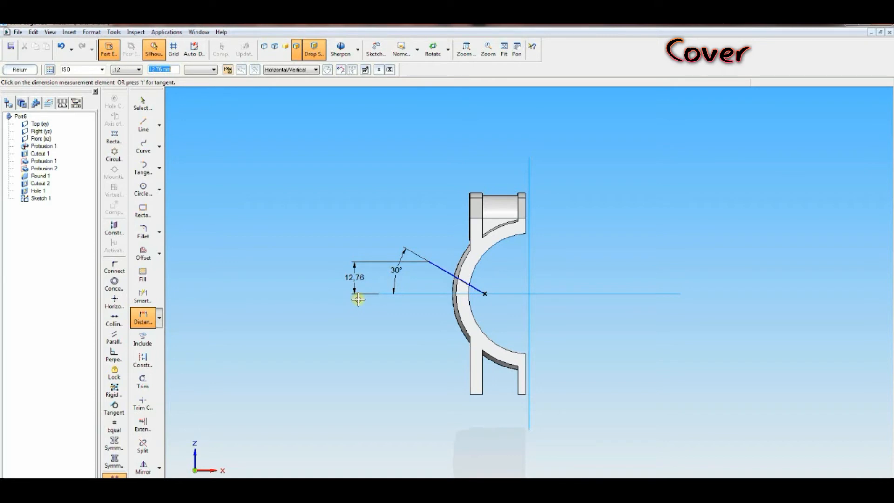
{"action": "type", "text": "13.5"}
{"action": "key", "text": "Return"}
Step: Dimension the line's outer end 40 mm horizontally from the vertical axis and finish the sketch
{"action": "left_click", "coordinate": [143, 319]}
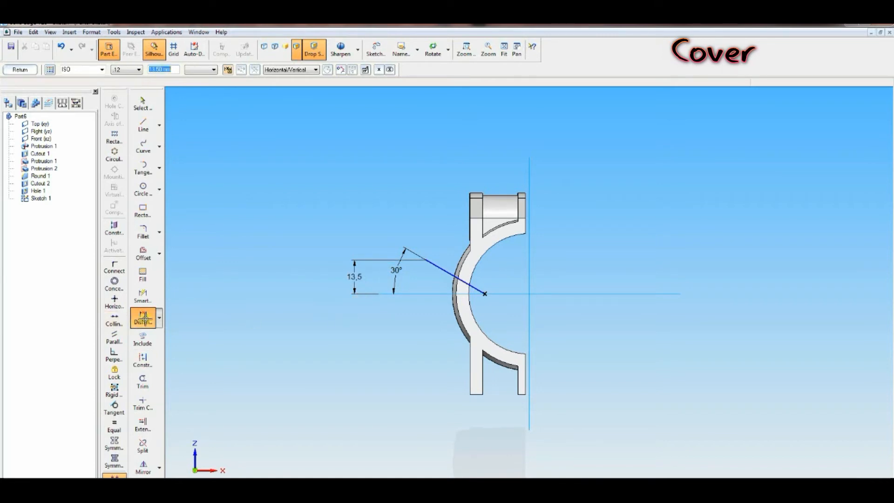
{"action": "left_click", "coordinate": [426, 260]}
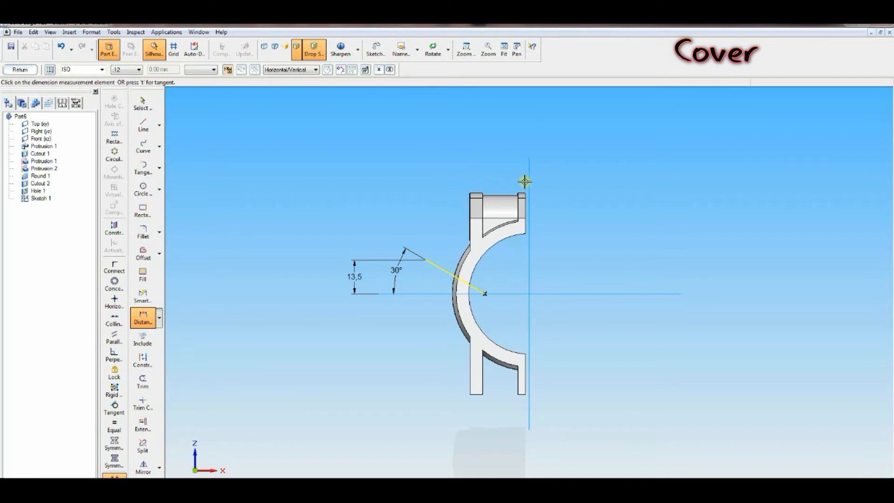
{"action": "left_click", "coordinate": [526, 205]}
{"action": "left_click", "coordinate": [511, 164]}
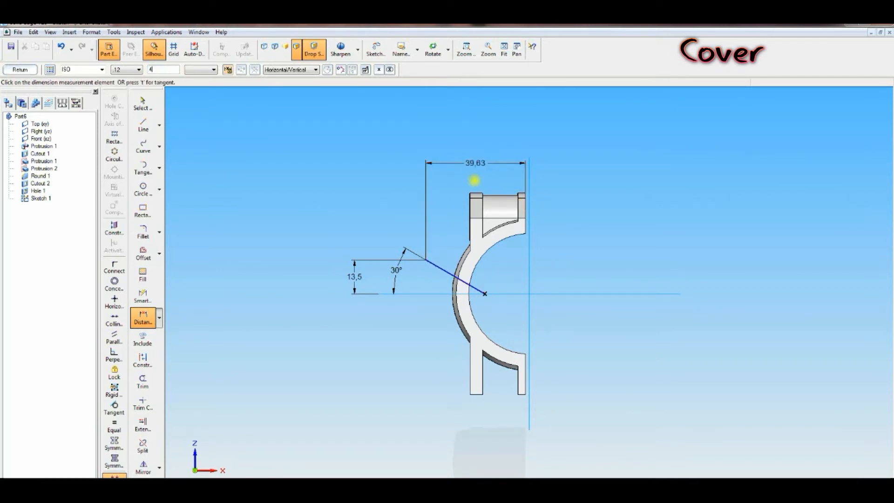
{"action": "key", "text": "Return"}
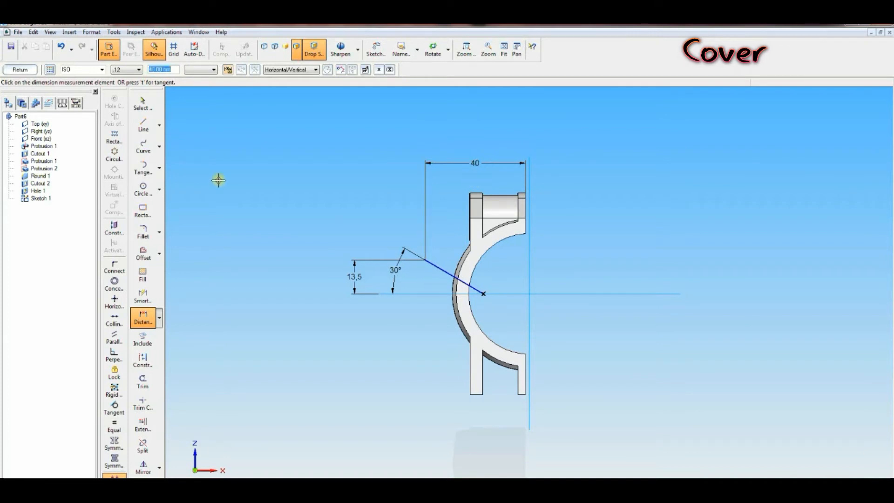
{"action": "left_click", "coordinate": [19, 69]}
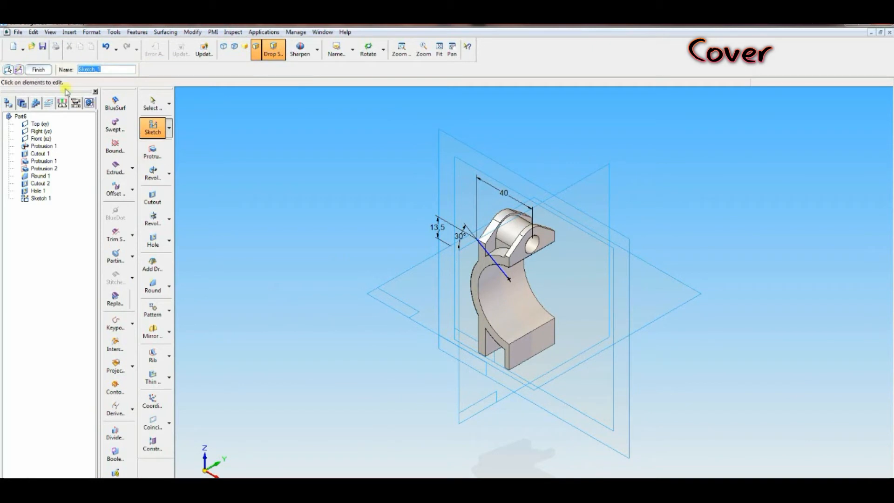
Step: Start a revolved protrusion on the front plane and draw a closed four-sided profile along the inclined reference line
{"action": "left_click", "coordinate": [153, 174]}
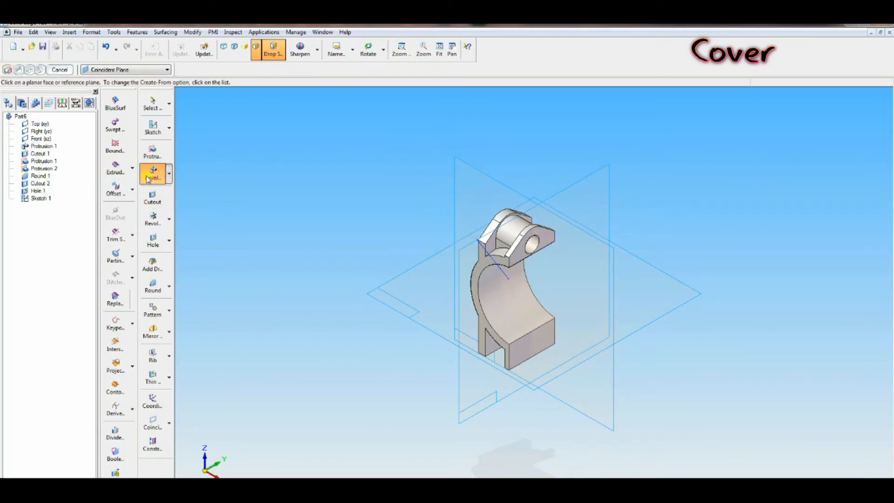
{"action": "left_click", "coordinate": [465, 175]}
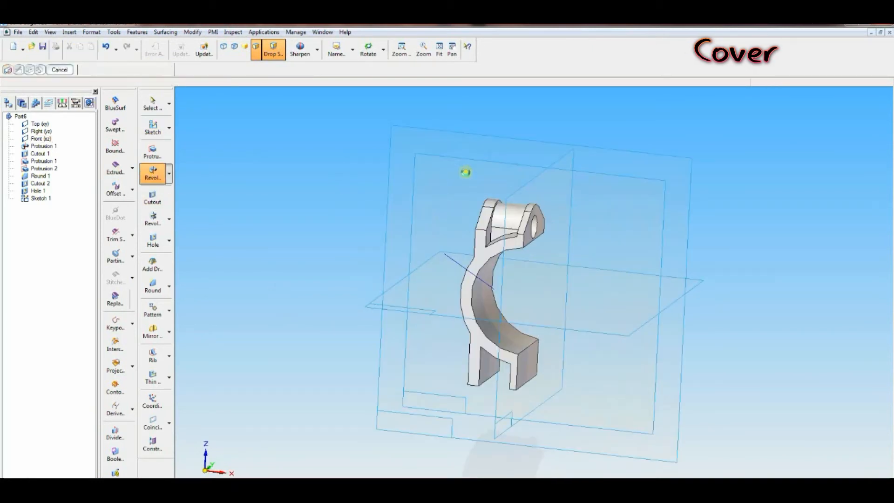
{"action": "left_click", "coordinate": [465, 49]}
{"action": "left_click_drag", "start_coordinate": [392, 169], "coordinate": [554, 361]}
{"action": "left_click", "coordinate": [144, 126]}
{"action": "left_click", "coordinate": [196, 488]}
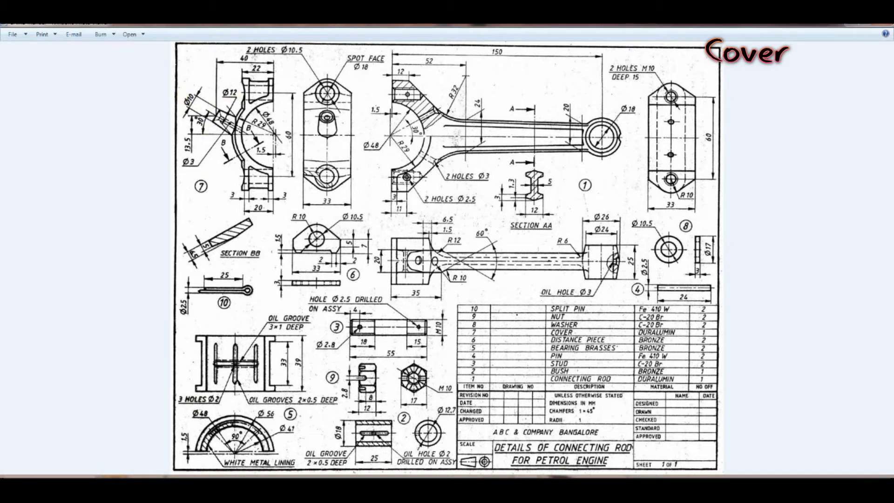
{"action": "left_click", "coordinate": [186, 488]}
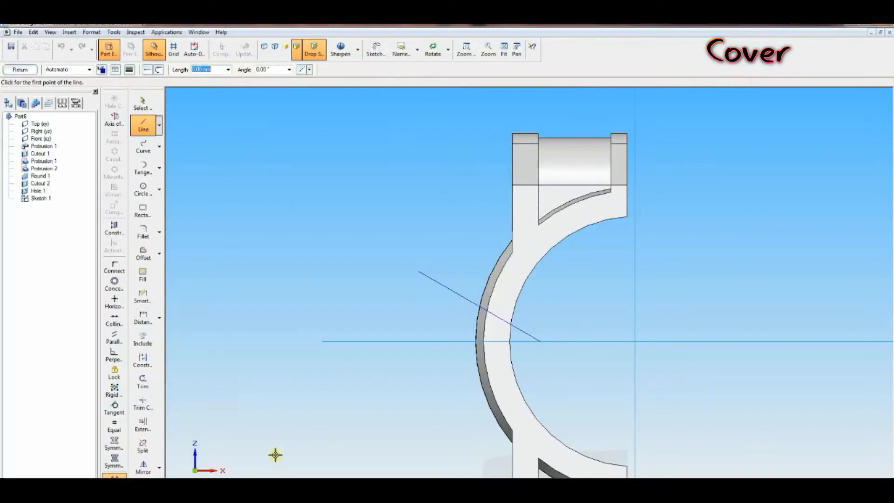
{"action": "left_click", "coordinate": [418, 271]}
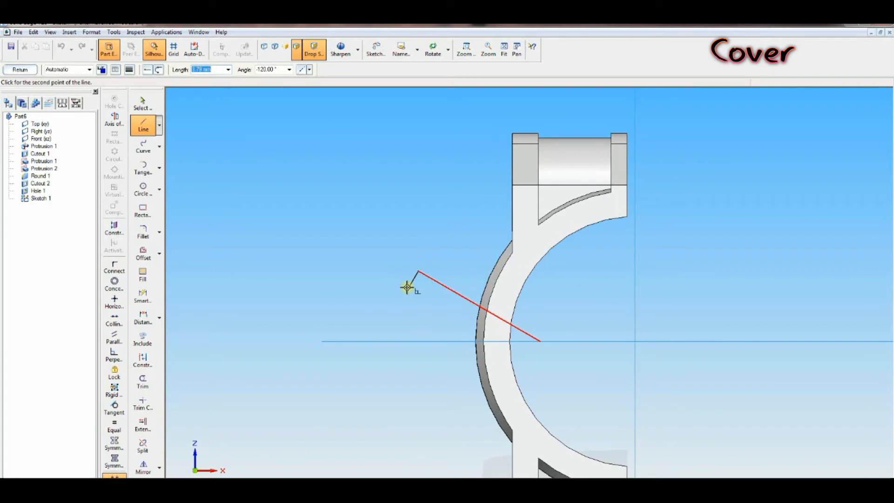
{"action": "left_click", "coordinate": [408, 288]}
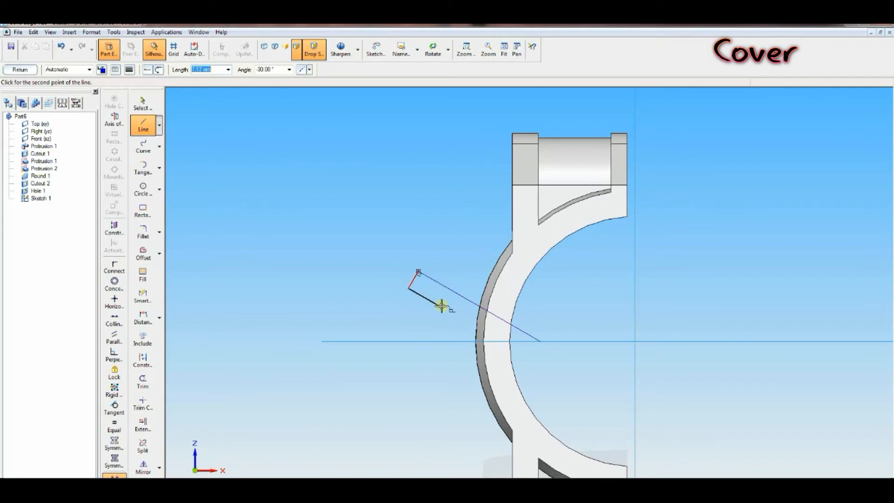
{"action": "left_click", "coordinate": [476, 333]}
{"action": "left_click", "coordinate": [490, 312]}
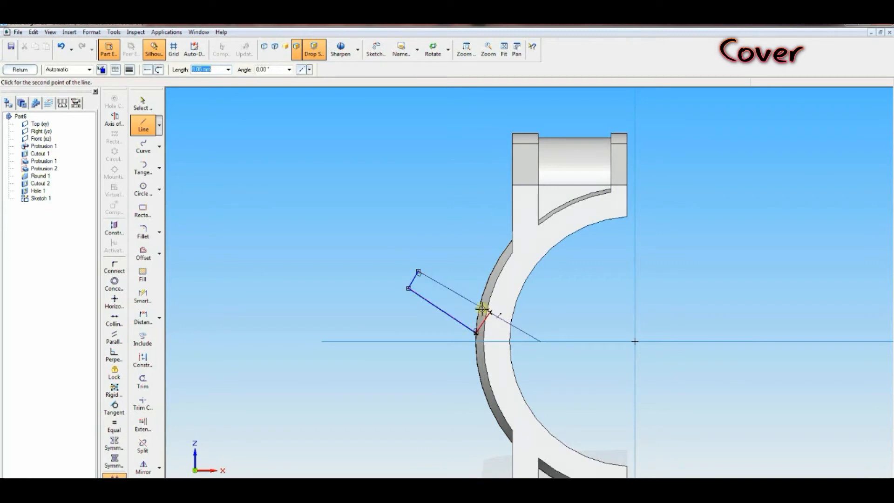
{"action": "left_click", "coordinate": [418, 270]}
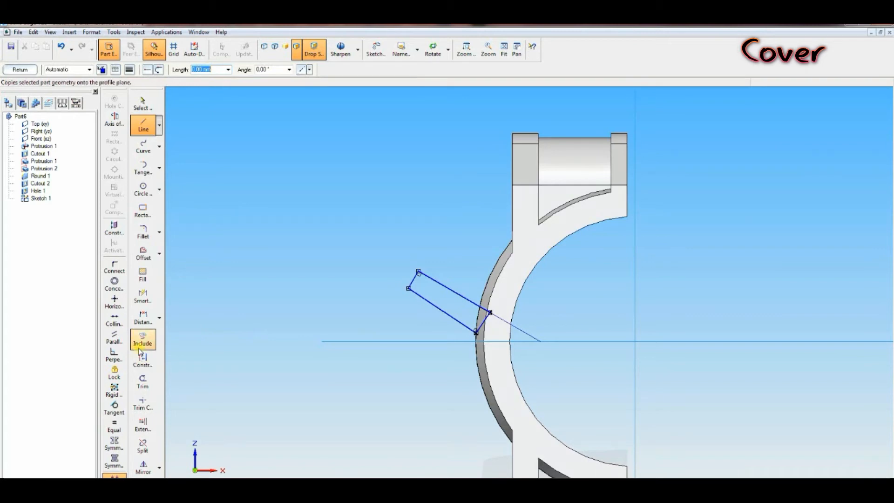
Step: Add a symmetric diameter dimension across the profile's outer end, by two points, set to 10 mm
{"action": "left_click", "coordinate": [159, 318]}
{"action": "left_click", "coordinate": [189, 356]}
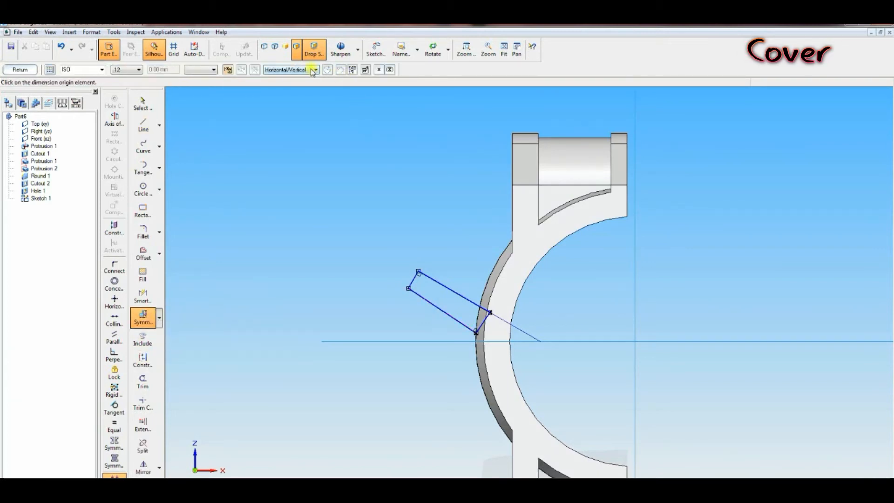
{"action": "left_click", "coordinate": [312, 72]}
{"action": "left_click", "coordinate": [282, 87]}
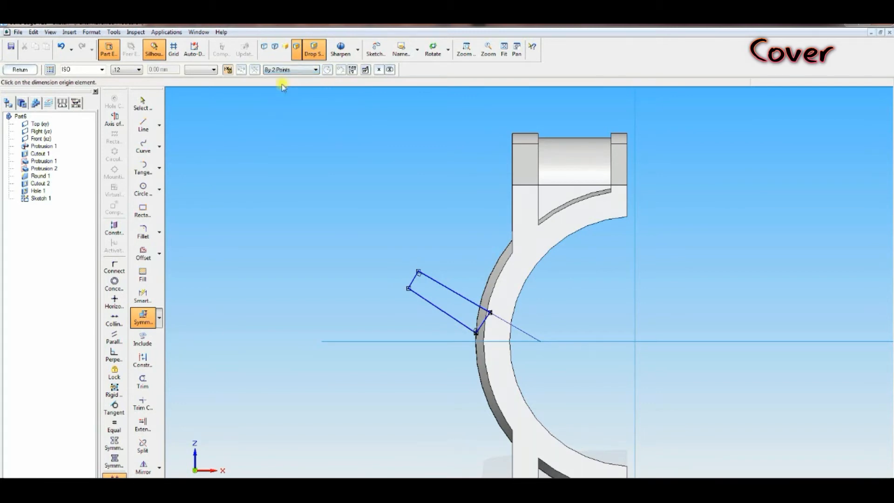
{"action": "left_click", "coordinate": [420, 271]}
{"action": "left_click", "coordinate": [413, 284]}
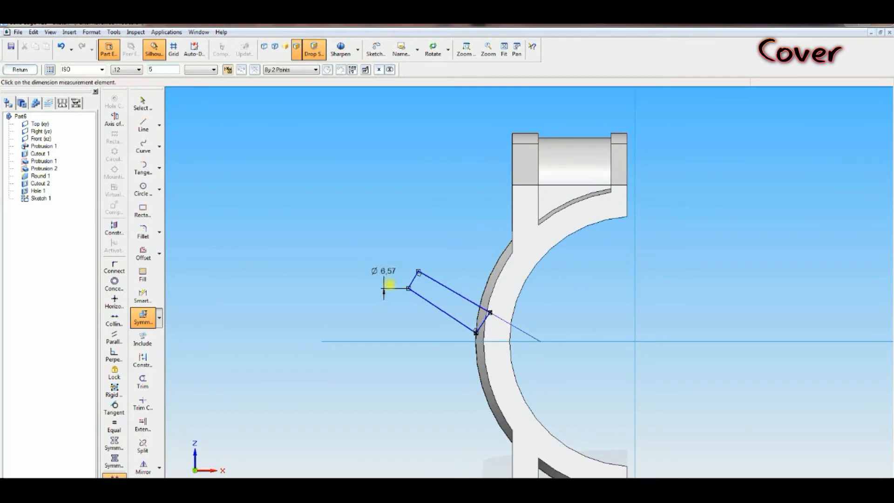
{"action": "type", "text": "5"}
{"action": "key", "text": "Return"}
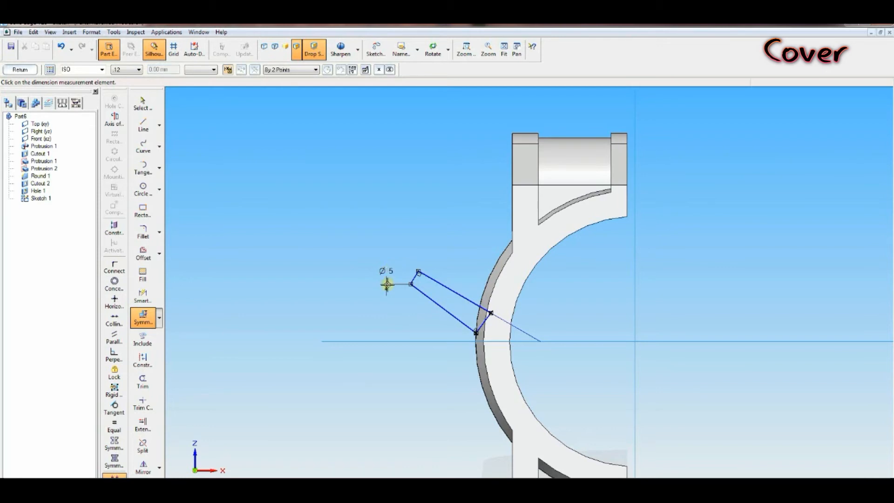
{"action": "key", "text": "Escape"}
{"action": "left_click", "coordinate": [383, 275]}
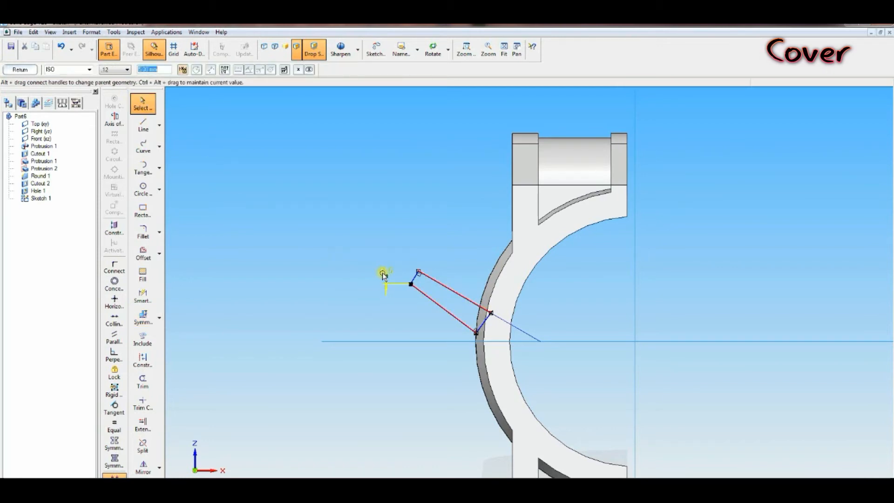
{"action": "type", "text": "10"}
{"action": "key", "text": "Return"}
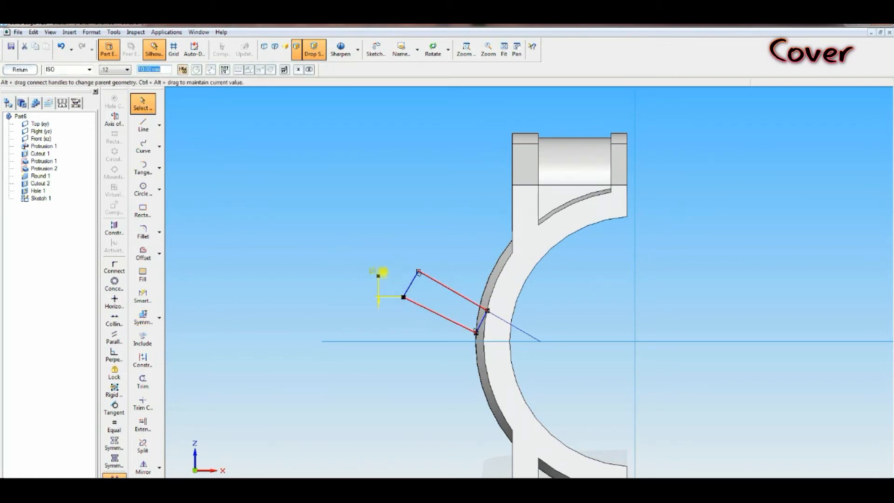
Step: Add a 12 mm symmetric diameter dimension across the profile's inner end and finish the revolved protrusion
{"action": "right_click", "coordinate": [437, 330]}
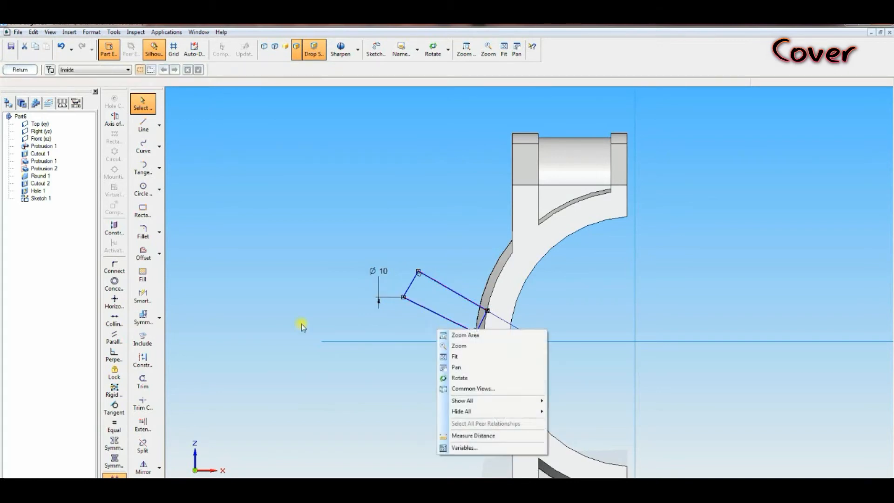
{"action": "left_click", "coordinate": [142, 316]}
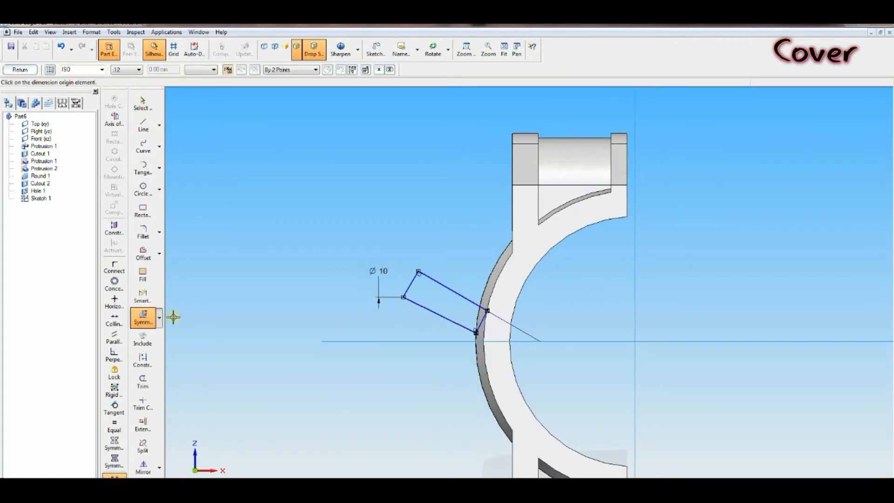
{"action": "left_click", "coordinate": [457, 323]}
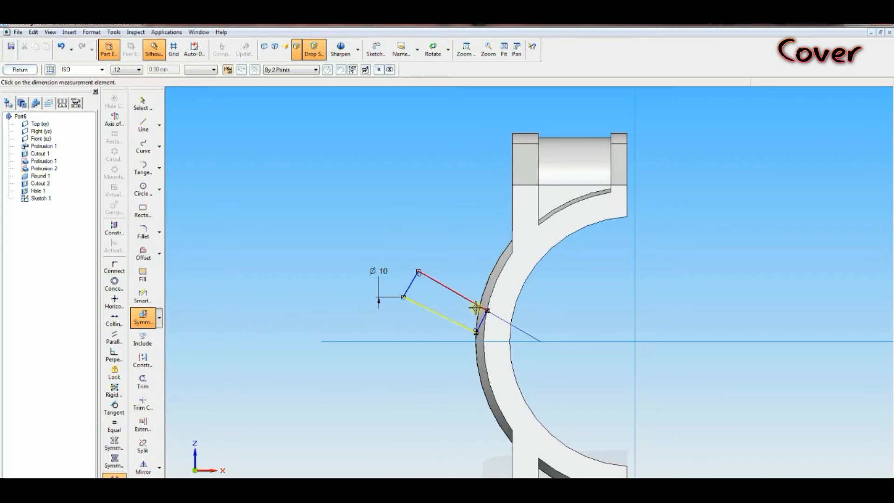
{"action": "left_click", "coordinate": [569, 341]}
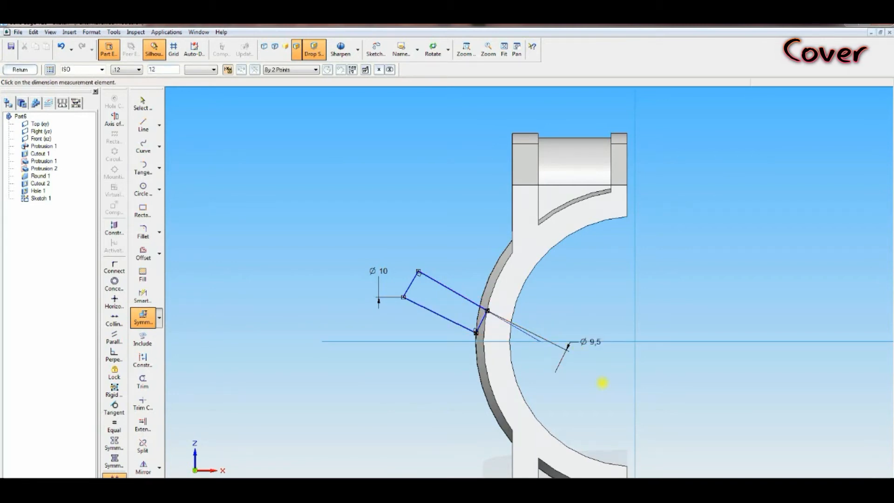
{"action": "type", "text": "12"}
{"action": "key", "text": "Return"}
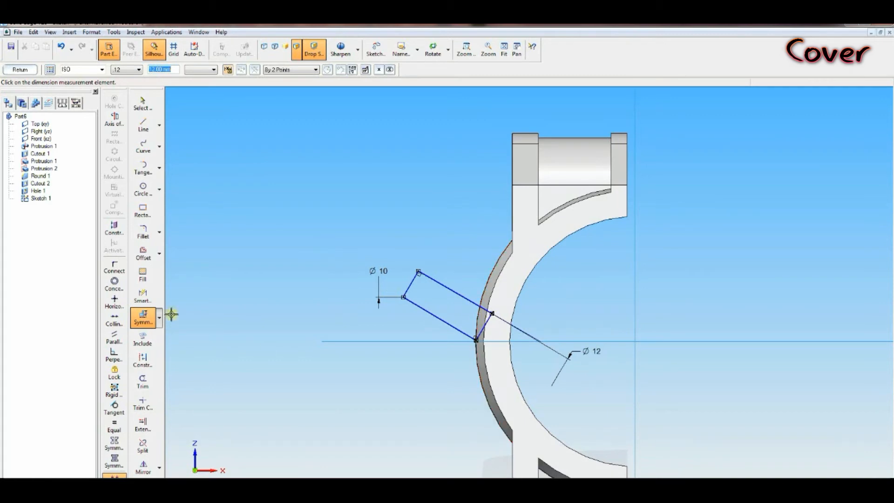
{"action": "key", "text": "Escape"}
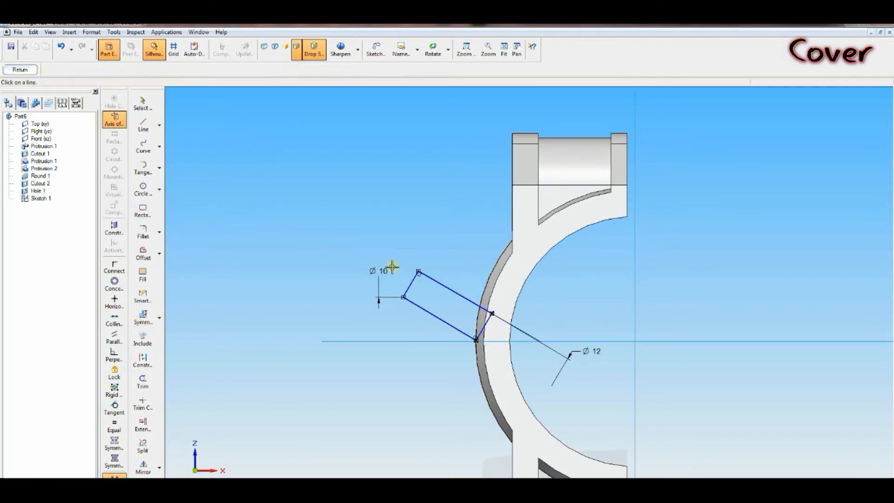
{"action": "left_click", "coordinate": [21, 69]}
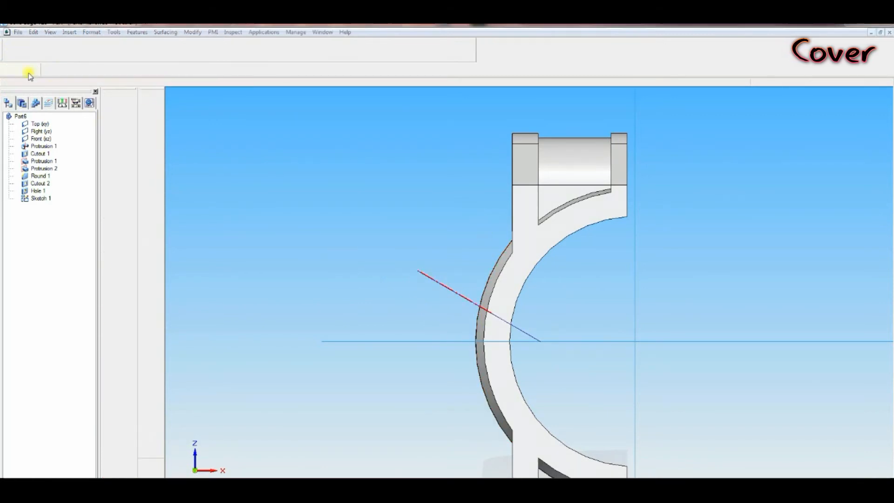
{"action": "left_click", "coordinate": [132, 70]}
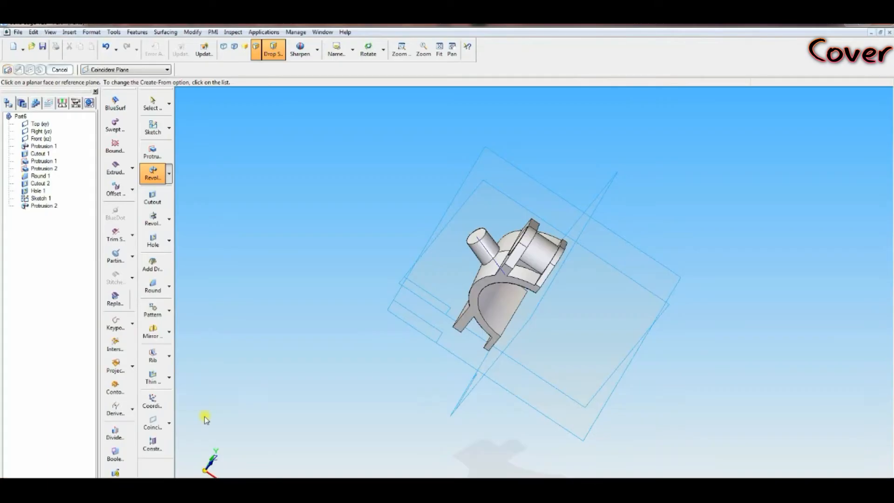
Step: Add a countersunk hole, 3 mm diameter, 6 mm countersink at 82°, centred on the revolved boss's end face
{"action": "left_click", "coordinate": [154, 240]}
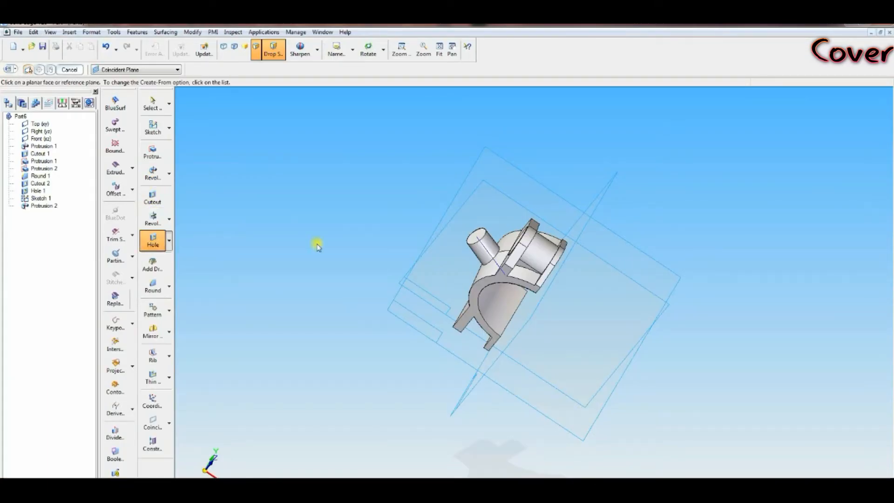
{"action": "left_click", "coordinate": [472, 235]}
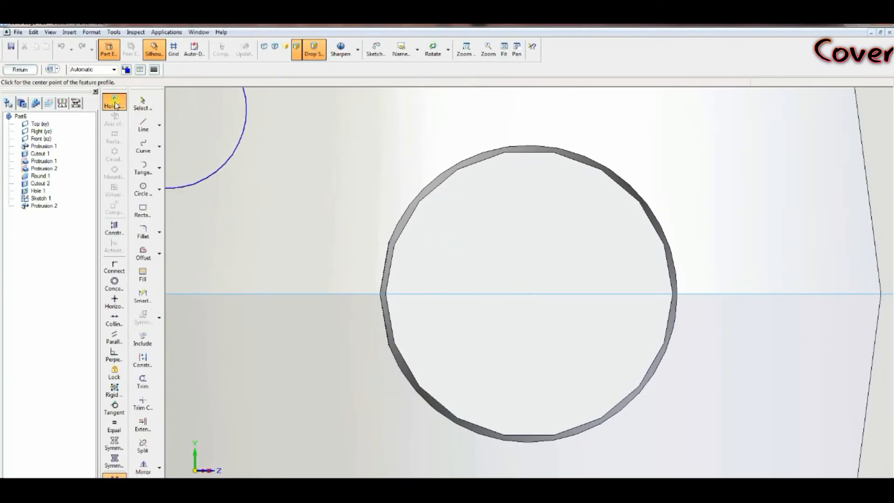
{"action": "left_click", "coordinate": [51, 69]}
{"action": "left_click", "coordinate": [400, 213]}
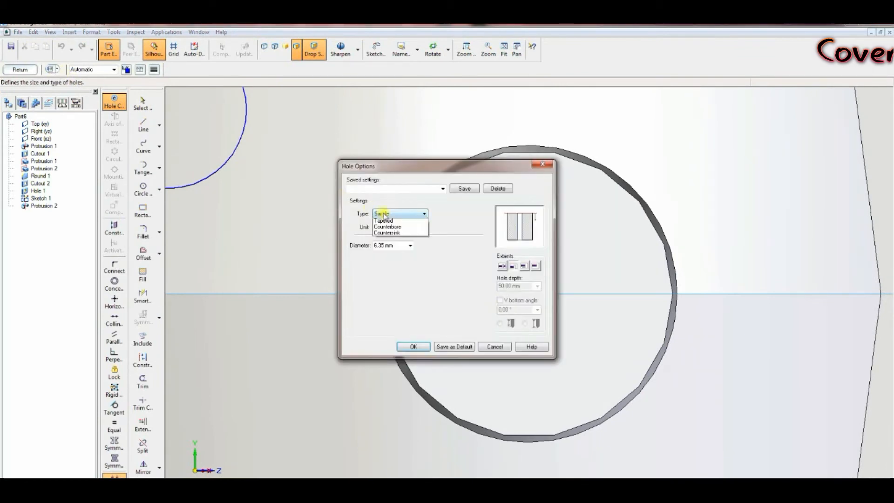
{"action": "left_click", "coordinate": [386, 247]}
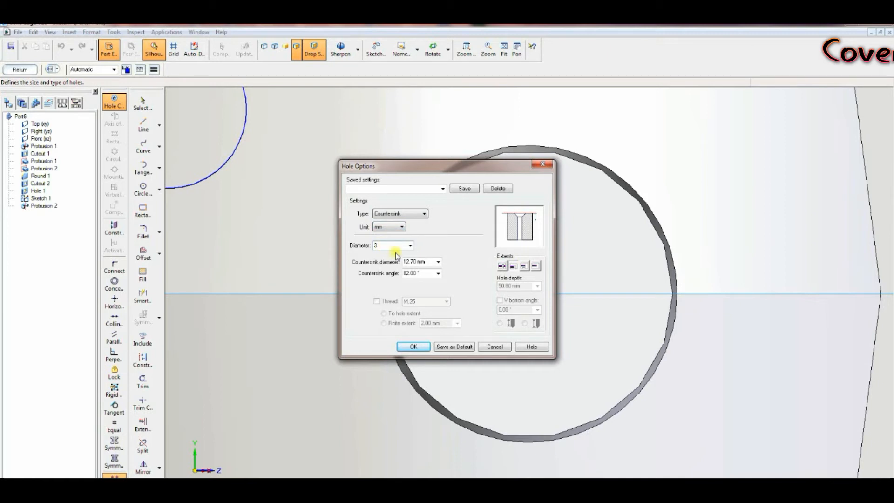
{"action": "left_click", "coordinate": [414, 347]}
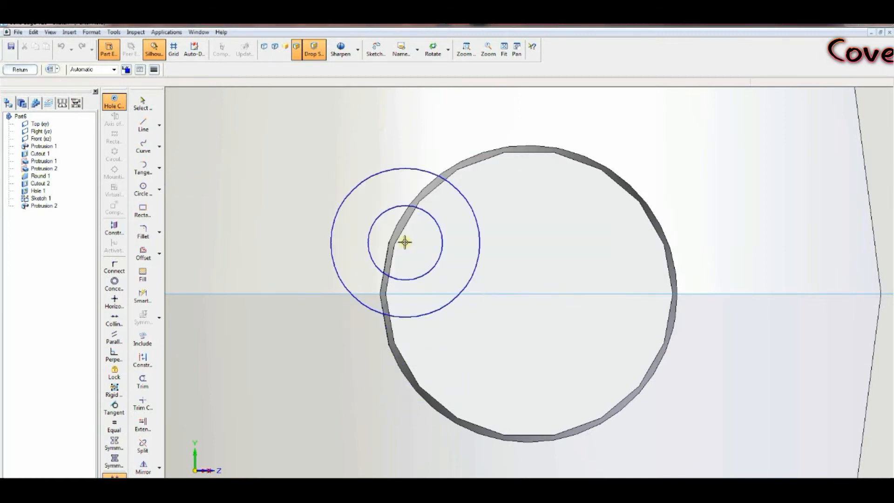
{"action": "left_click", "coordinate": [530, 293]}
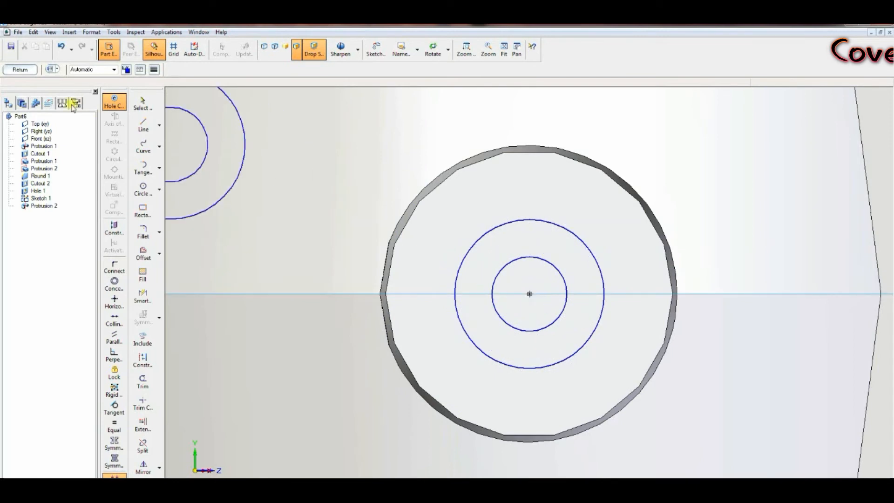
{"action": "left_click", "coordinate": [21, 69]}
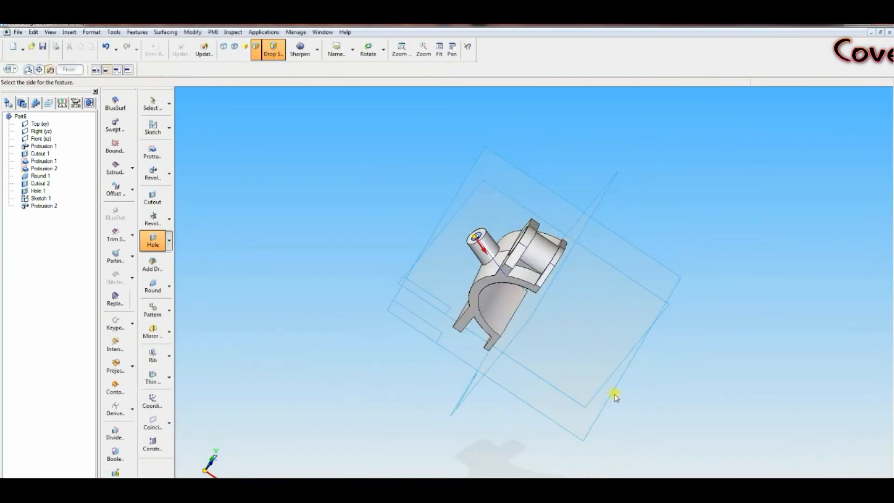
{"action": "left_click", "coordinate": [590, 379]}
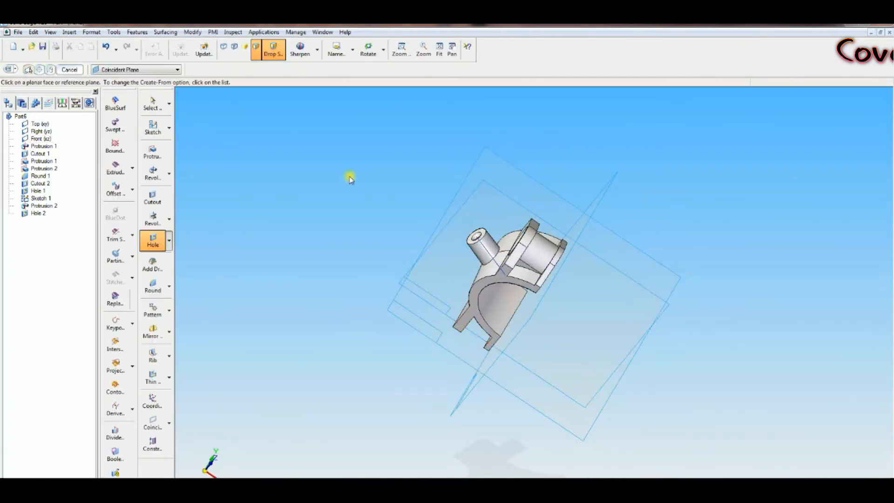
Step: Mirror Protrusion 2, Round 1, Cutout 2 and Hole 1 about the top plane to create the opposite lug
{"action": "left_click", "coordinate": [353, 49]}
{"action": "left_click", "coordinate": [339, 93]}
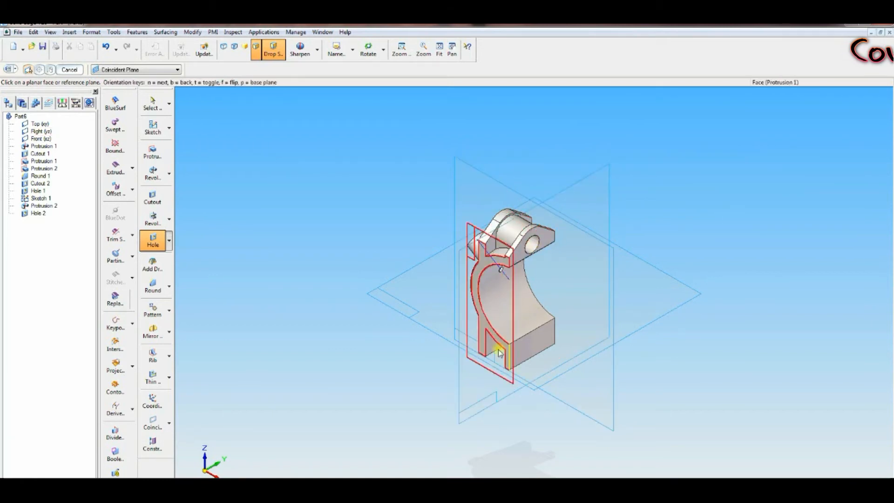
{"action": "left_click", "coordinate": [153, 333]}
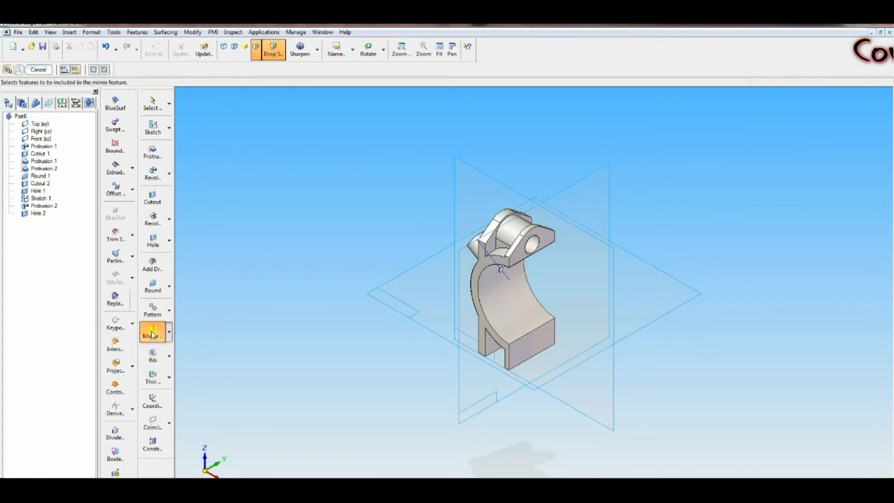
{"action": "left_click", "coordinate": [40, 191]}
{"action": "left_click", "coordinate": [39, 184]}
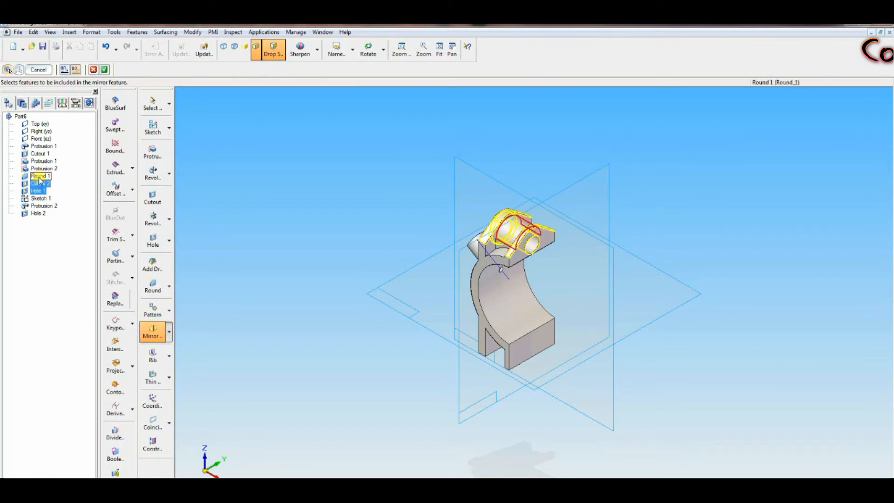
{"action": "left_click", "coordinate": [40, 177]}
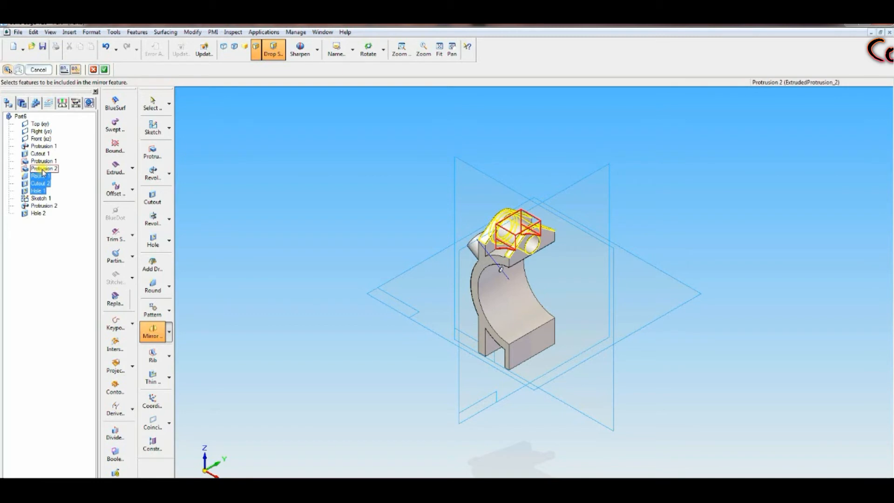
{"action": "left_click", "coordinate": [43, 170]}
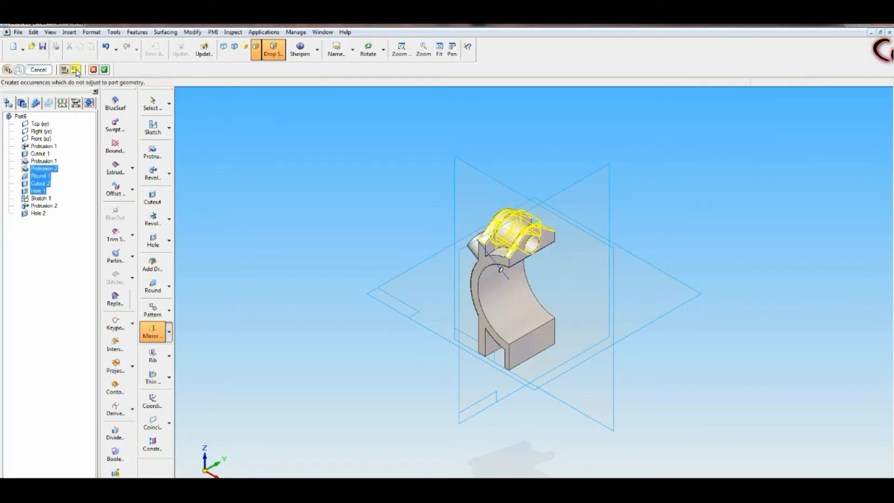
{"action": "left_click", "coordinate": [104, 69]}
{"action": "left_click", "coordinate": [387, 301]}
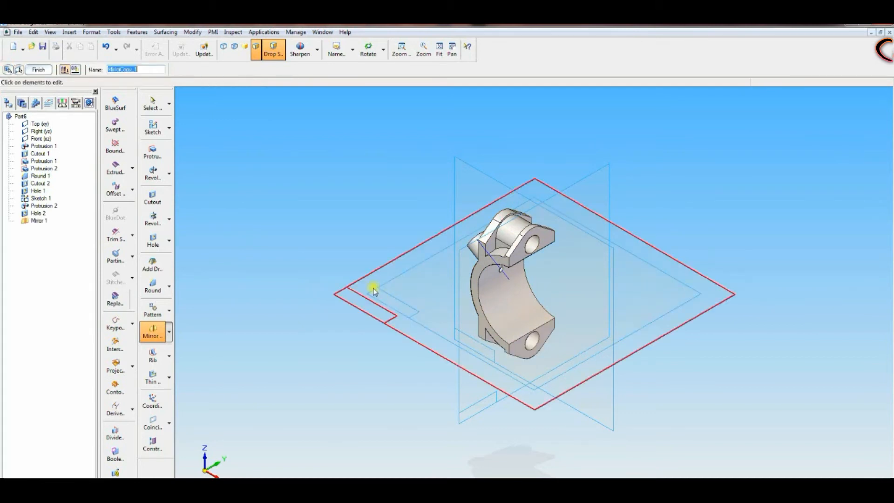
{"action": "middle_click_drag", "start_coordinate": [325, 233], "coordinate": [379, 122]}
{"action": "left_click", "coordinate": [352, 49]}
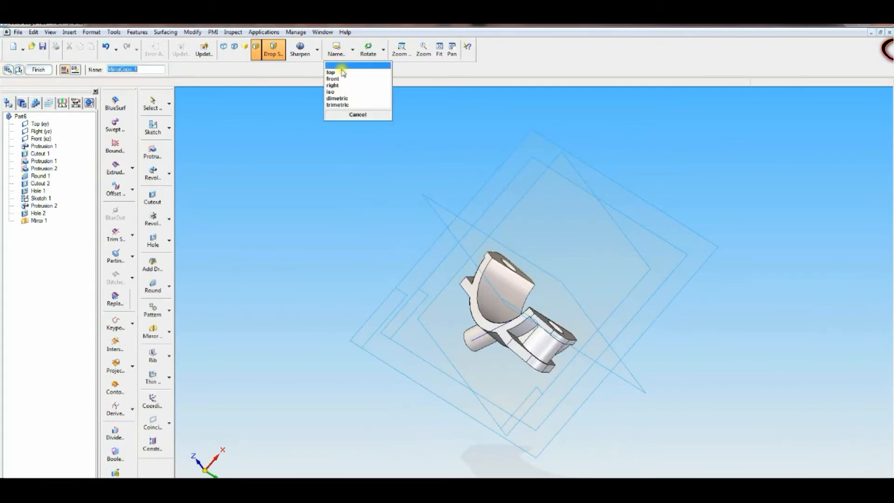
{"action": "left_click", "coordinate": [334, 93]}
{"action": "left_click", "coordinate": [438, 51]}
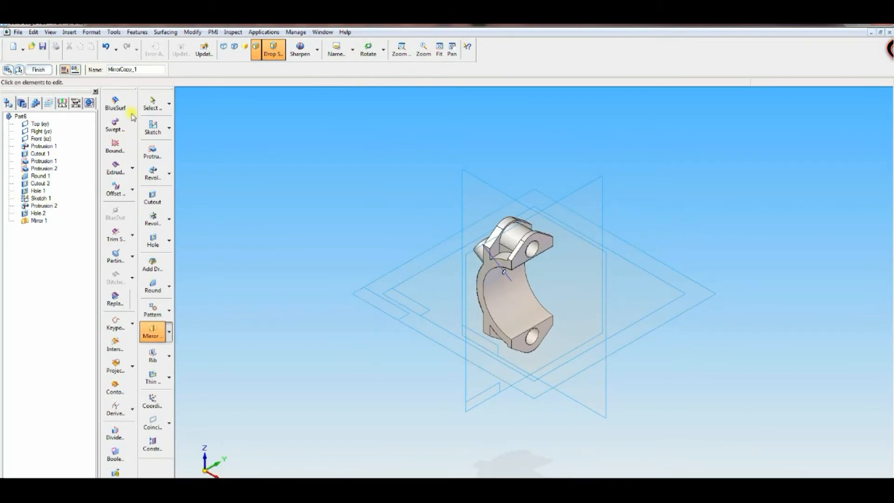
{"action": "key", "text": "Escape"}
Step: Hide Sketch 1 in the feature tree
{"action": "left_click", "coordinate": [41, 199]}
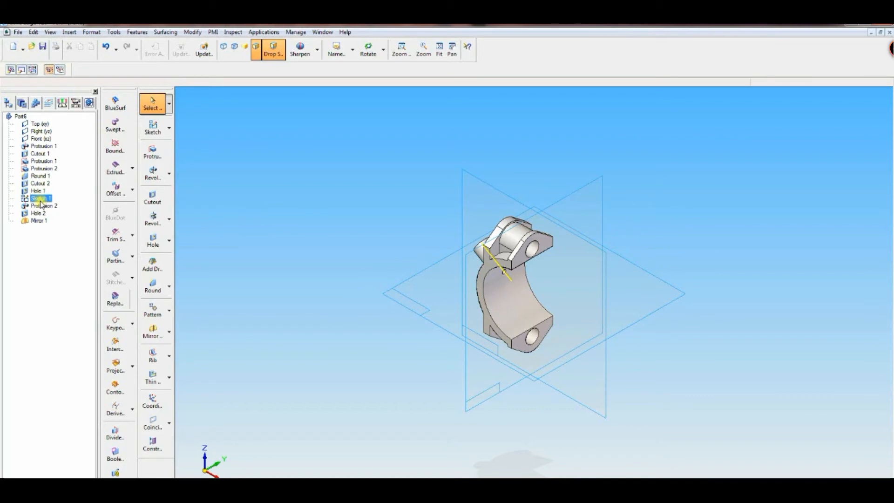
{"action": "right_click", "coordinate": [41, 202]}
{"action": "left_click", "coordinate": [62, 320]}
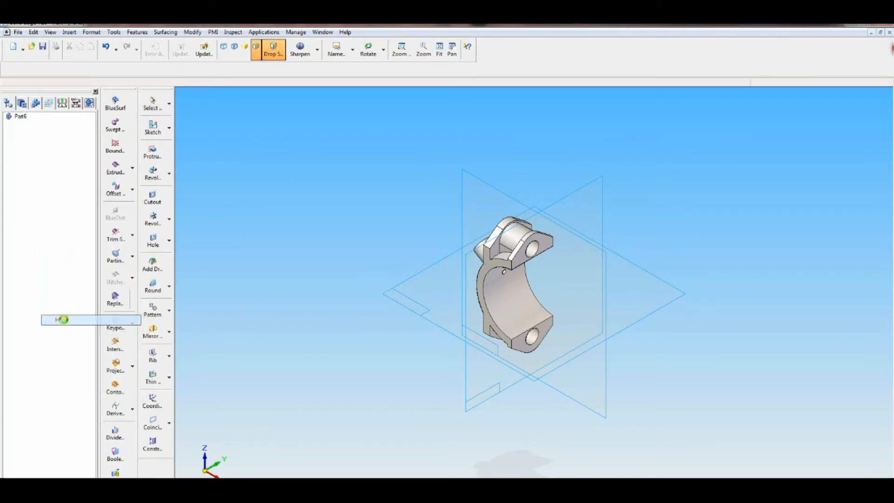
Step: Save the part as Cover.par in the connecting rod folder
{"action": "left_click", "coordinate": [43, 47]}
{"action": "left_click", "coordinate": [101, 227]}
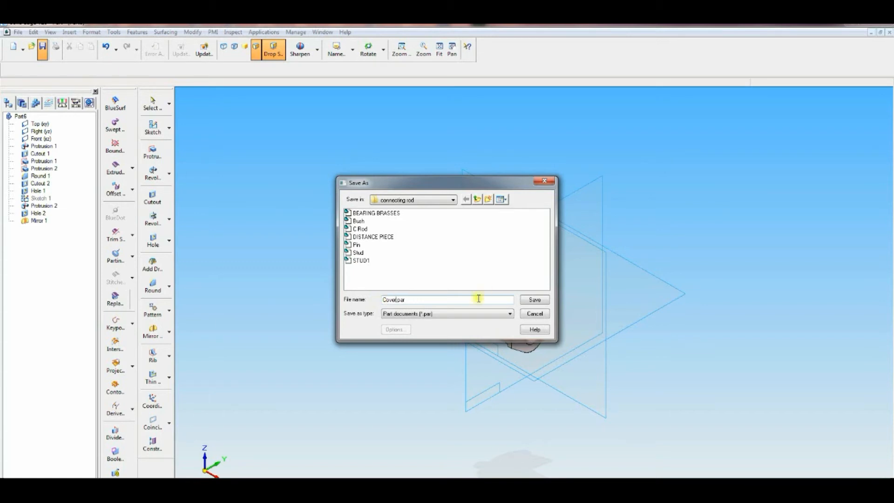
{"action": "left_click", "coordinate": [541, 301]}
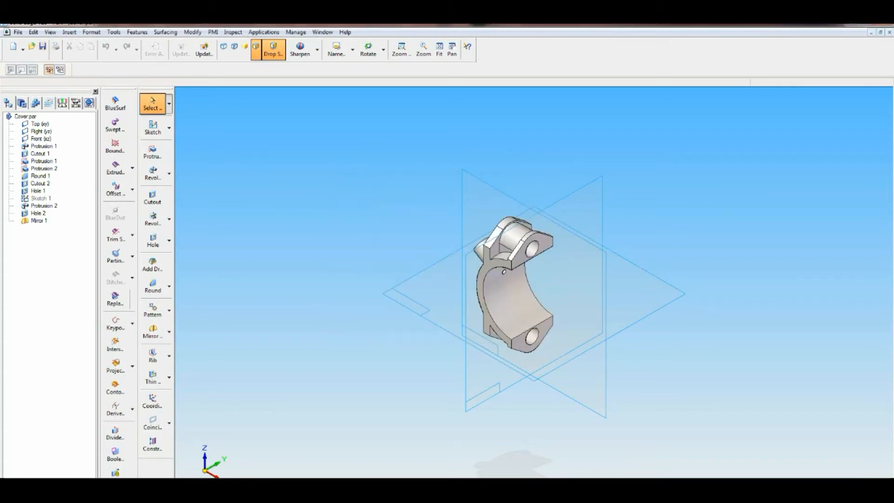
Step: Create a new solid part for the washer and start a protrusion sketch with a circle on the front plane
{"action": "key", "text": "alt+Tab"}
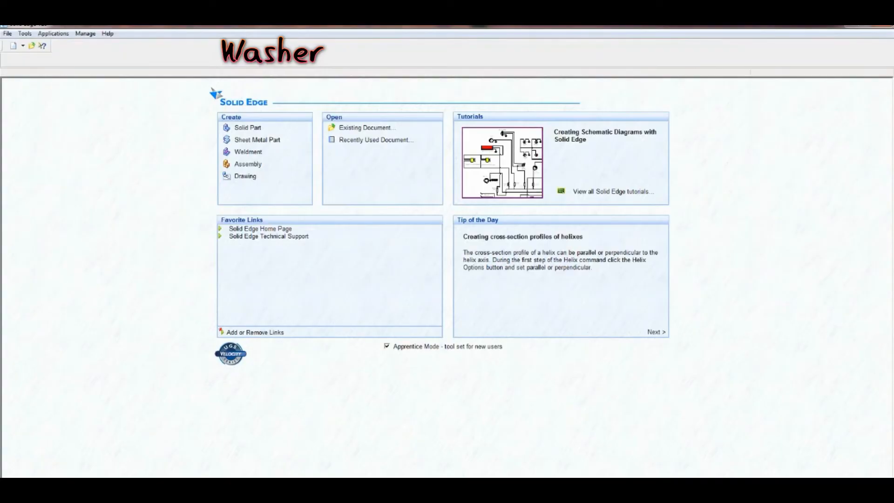
{"action": "left_click", "coordinate": [249, 127]}
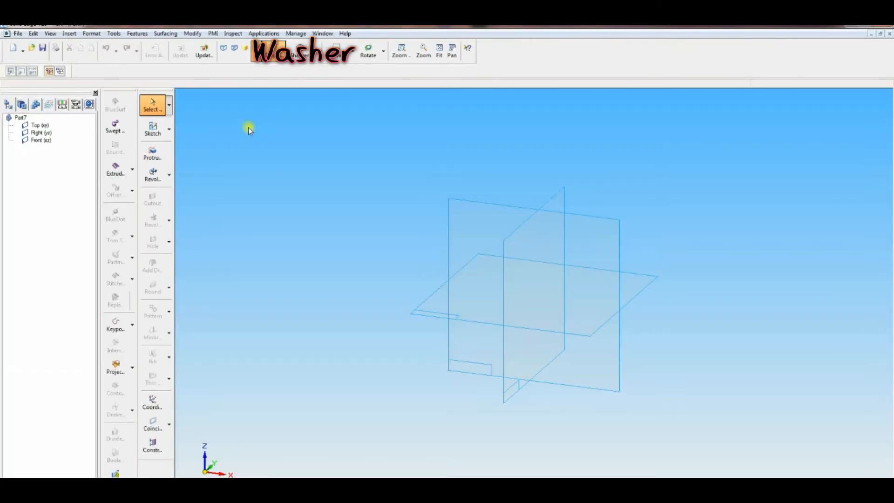
{"action": "left_click", "coordinate": [152, 154]}
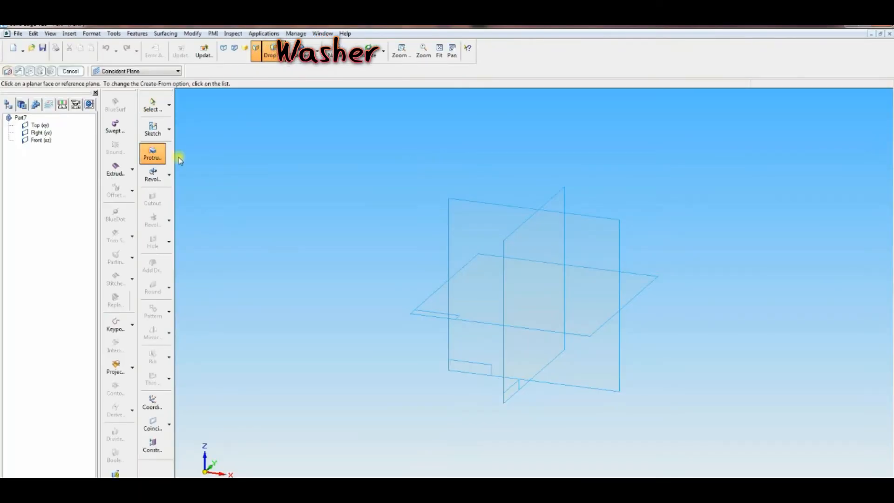
{"action": "left_click", "coordinate": [495, 239]}
{"action": "key", "text": "c"}
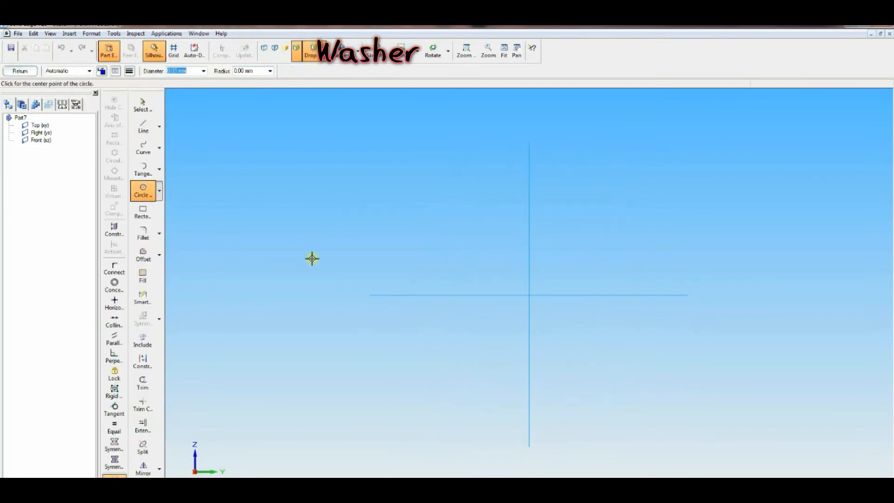
Step: Draw a 17 mm diameter circle centred at the origin
{"action": "left_click", "coordinate": [529, 295]}
{"action": "type", "text": "17"}
{"action": "key", "text": "Return"}
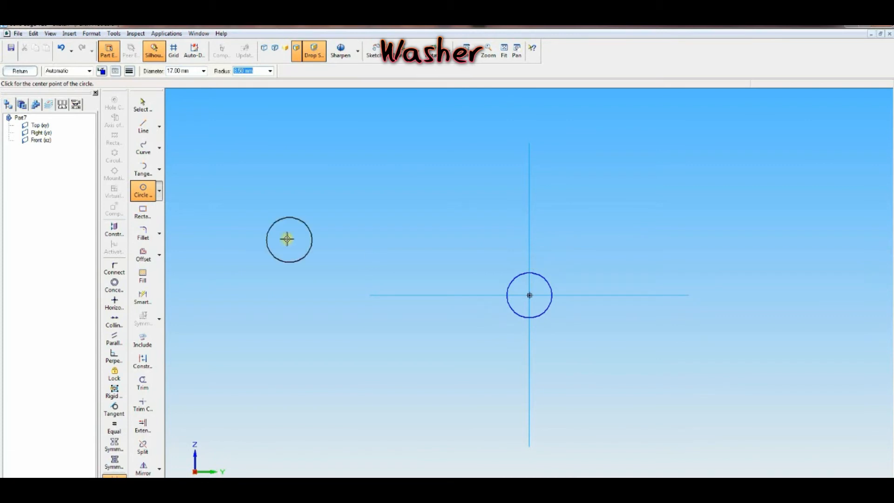
{"action": "left_click", "coordinate": [529, 294]}
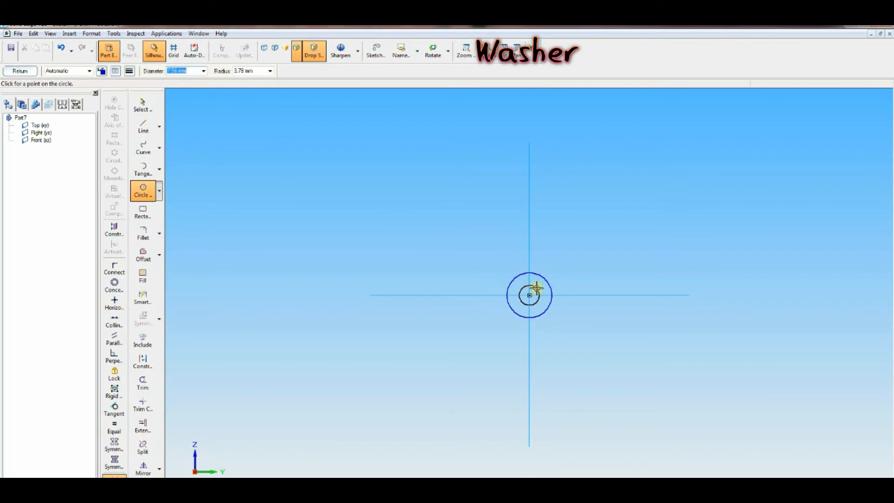
Step: Draw a concentric 10.5 mm diameter circle at the origin
{"action": "type", "text": "10.5"}
{"action": "key", "text": "Return"}
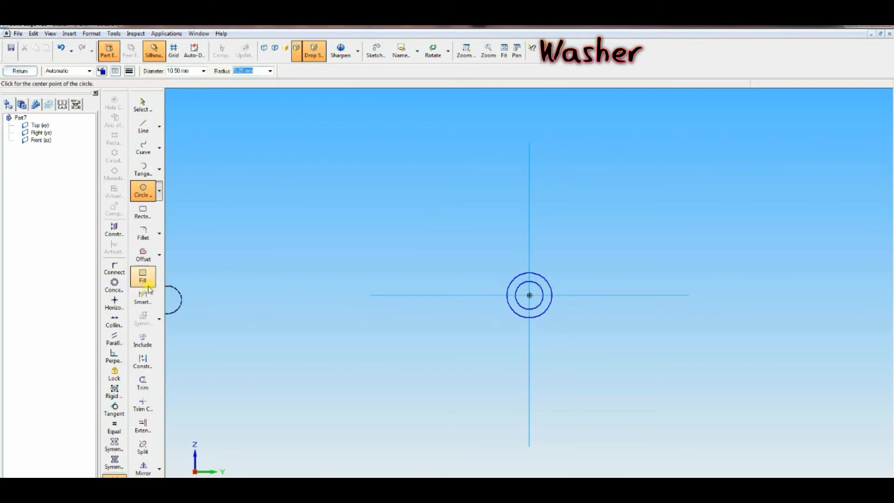
Step: Add Smart Dimensions to the diameters of the outer and inner circles
{"action": "left_click", "coordinate": [143, 297]}
{"action": "left_click", "coordinate": [541, 285]}
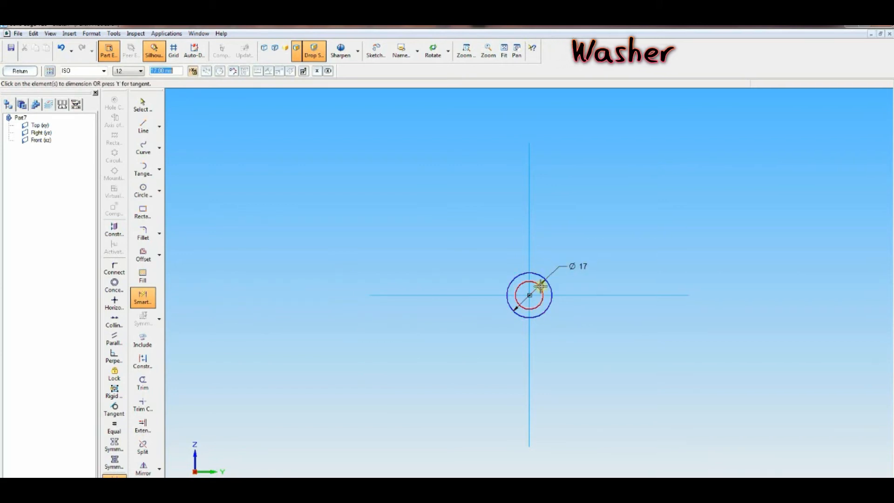
{"action": "left_click", "coordinate": [536, 257]}
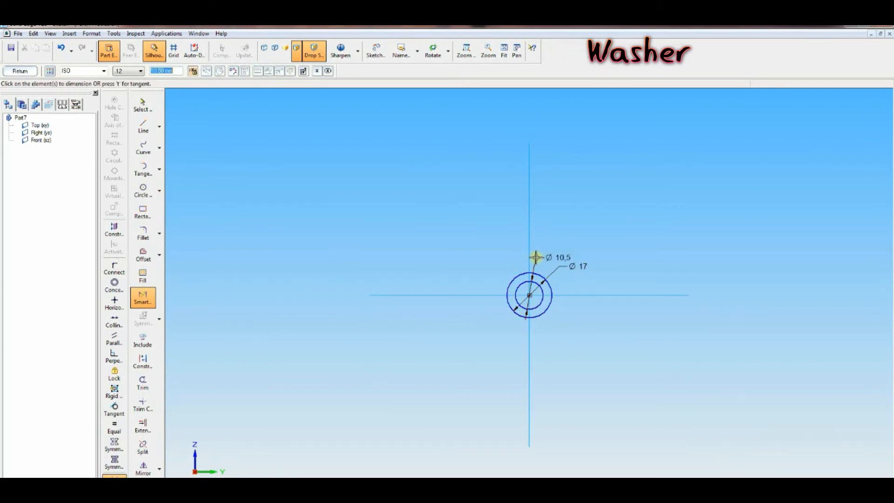
Step: Close the sketch and protrude the ring profile 3 mm to form the washer, then finish the feature
{"action": "left_click", "coordinate": [36, 73]}
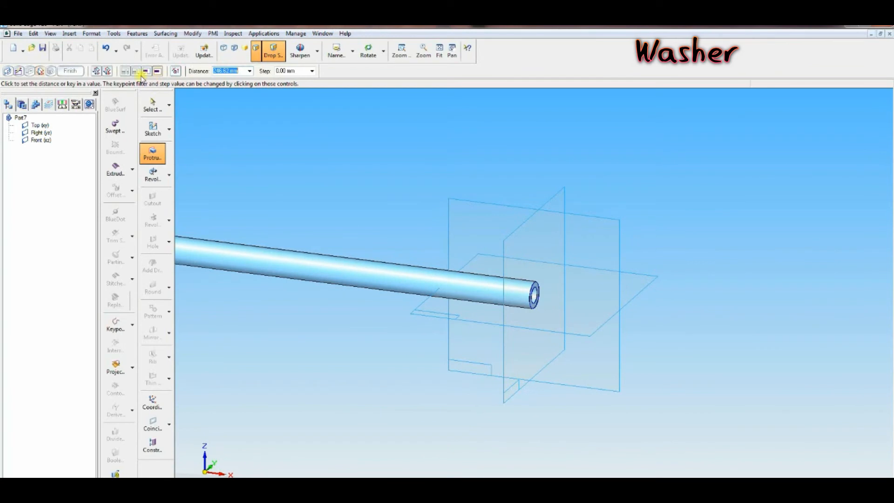
{"action": "left_click", "coordinate": [108, 72]}
{"action": "type", "text": "3"}
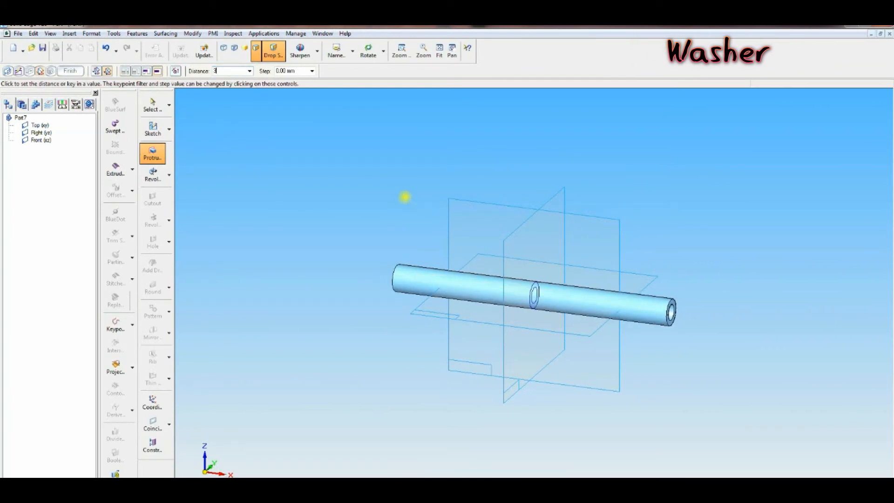
{"action": "key", "text": "Return"}
{"action": "left_click", "coordinate": [71, 71]}
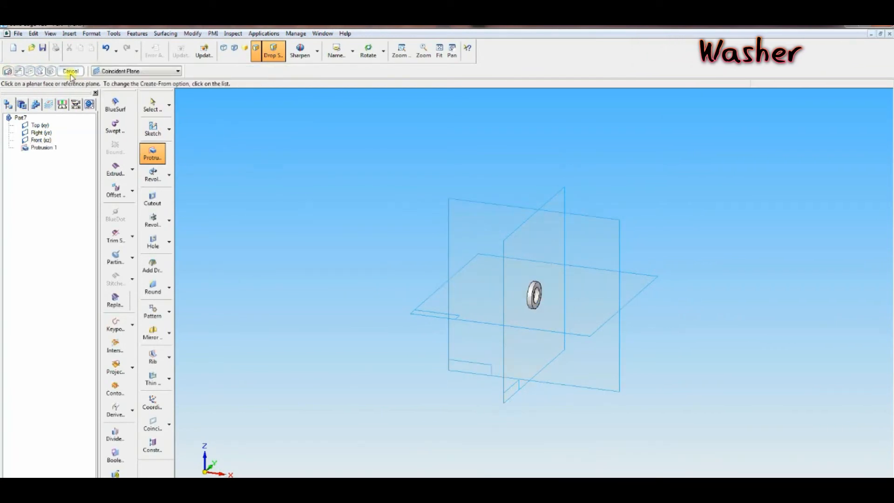
Step: Save the part as Washer.par in the connecting rod folder
{"action": "left_click", "coordinate": [42, 48]}
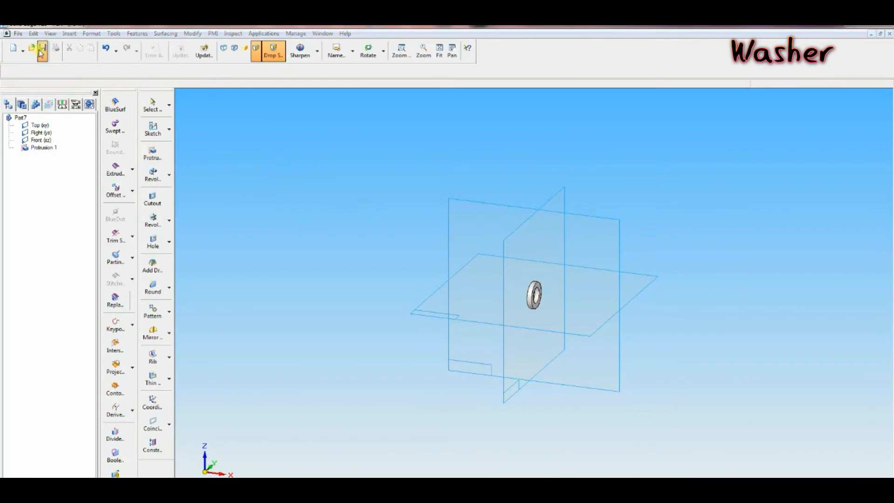
{"action": "left_click", "coordinate": [93, 226]}
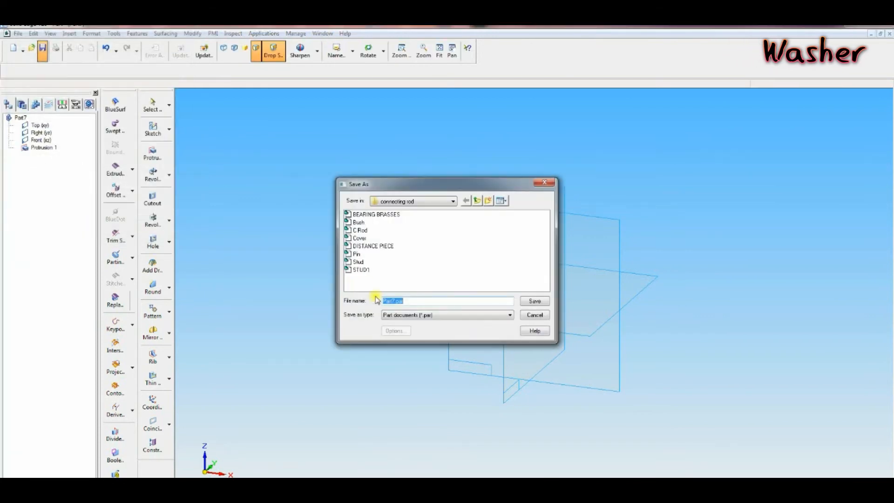
{"action": "left_click_drag", "start_coordinate": [396, 302], "coordinate": [374, 299]}
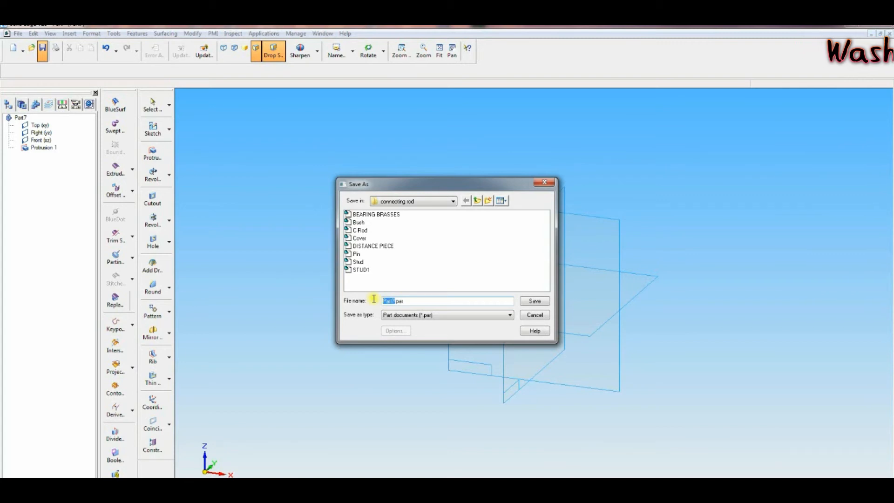
{"action": "type", "text": "Washer"}
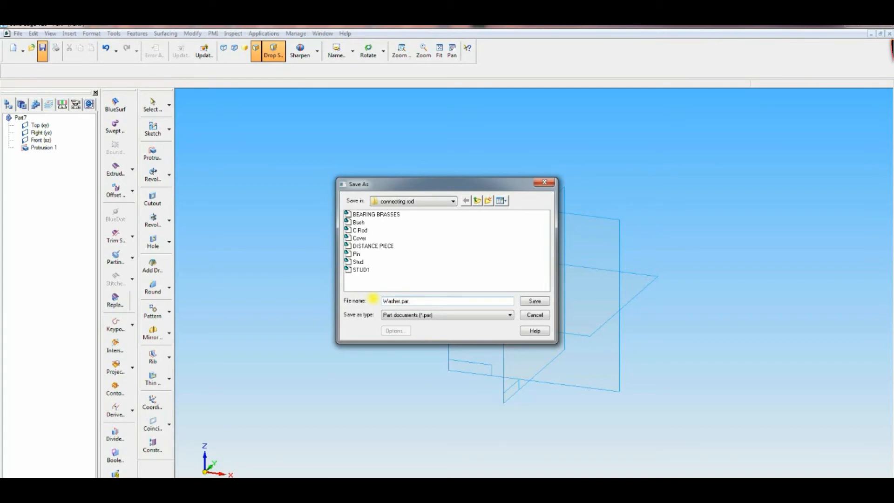
{"action": "left_click", "coordinate": [535, 302]}
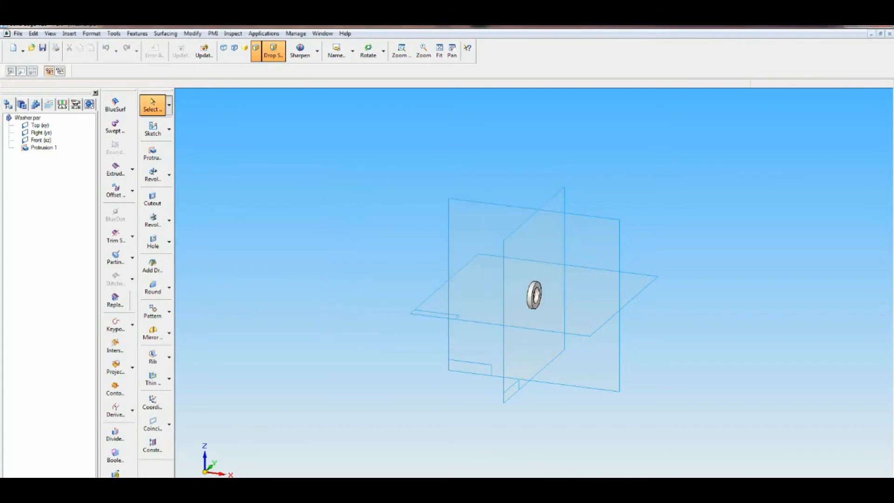
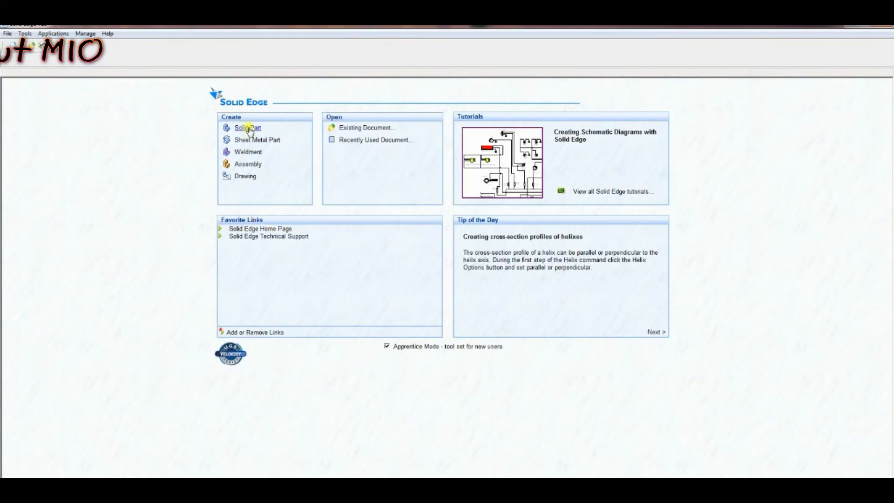
Step: Create a new solid part and start a protrusion sketch on a reference plane
{"action": "left_click", "coordinate": [249, 129]}
{"action": "left_click", "coordinate": [152, 153]}
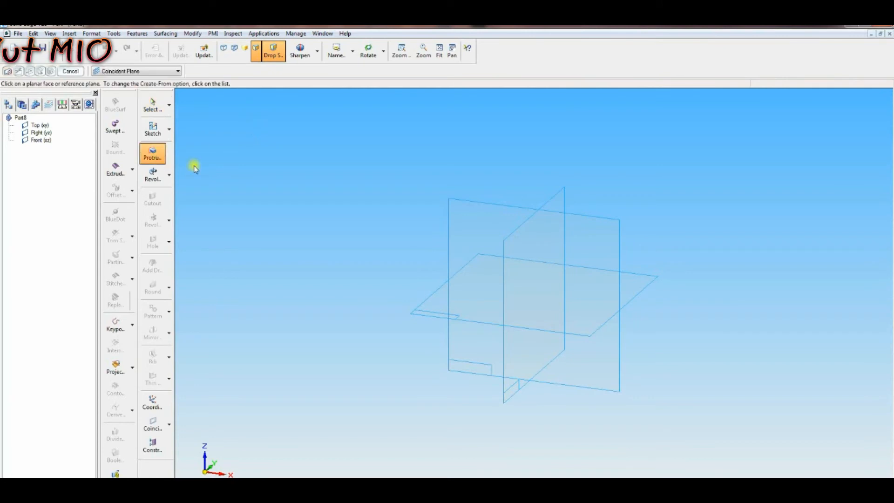
{"action": "left_click", "coordinate": [511, 226]}
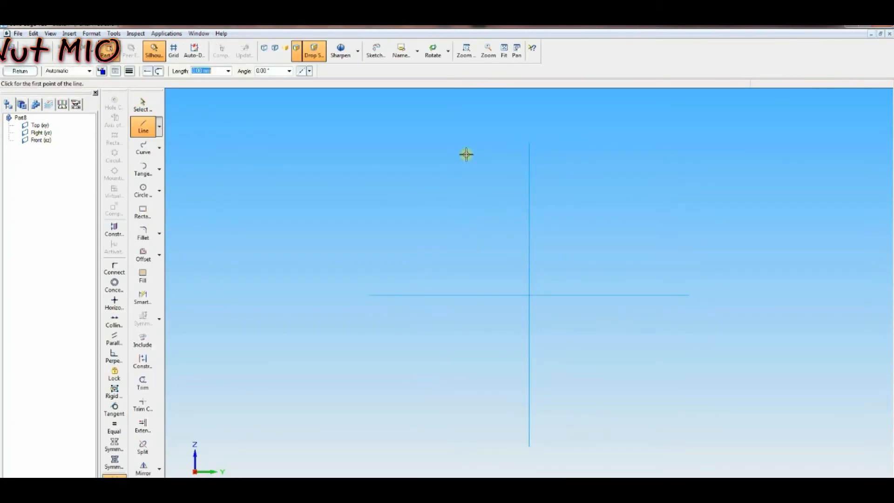
Step: Run the N-Sided Polygon macro
{"action": "left_click", "coordinate": [159, 35]}
{"action": "mouse_move", "coordinate": [182, 55]}
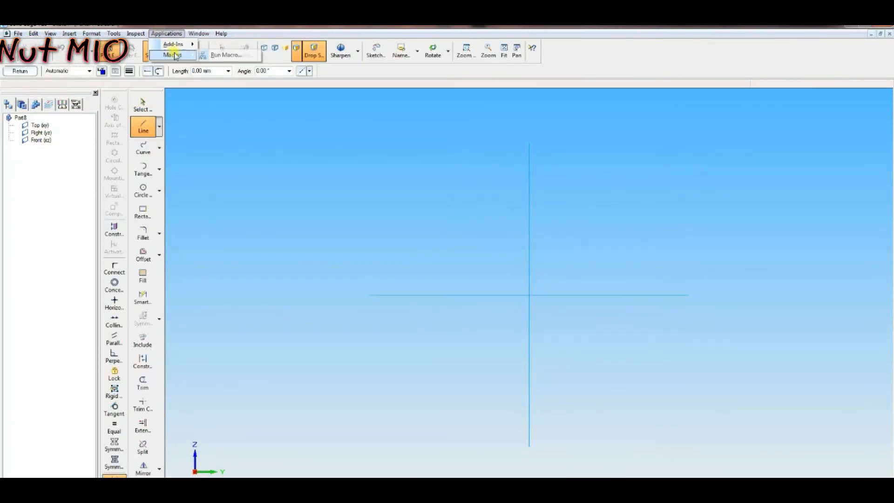
{"action": "left_click", "coordinate": [219, 57]}
{"action": "left_click", "coordinate": [371, 254]}
{"action": "left_click_drag", "start_coordinate": [450, 170], "coordinate": [594, 117]}
{"action": "left_click", "coordinate": [702, 269]}
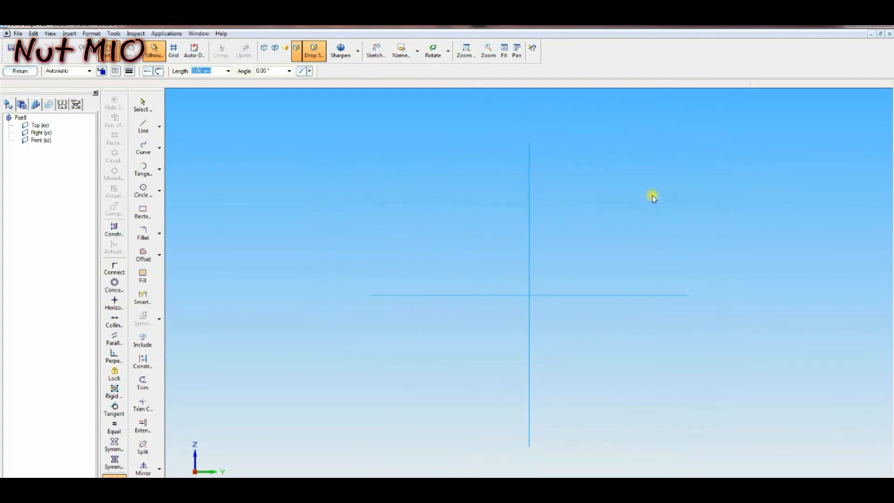
{"action": "left_click_drag", "start_coordinate": [473, 197], "coordinate": [727, 149]}
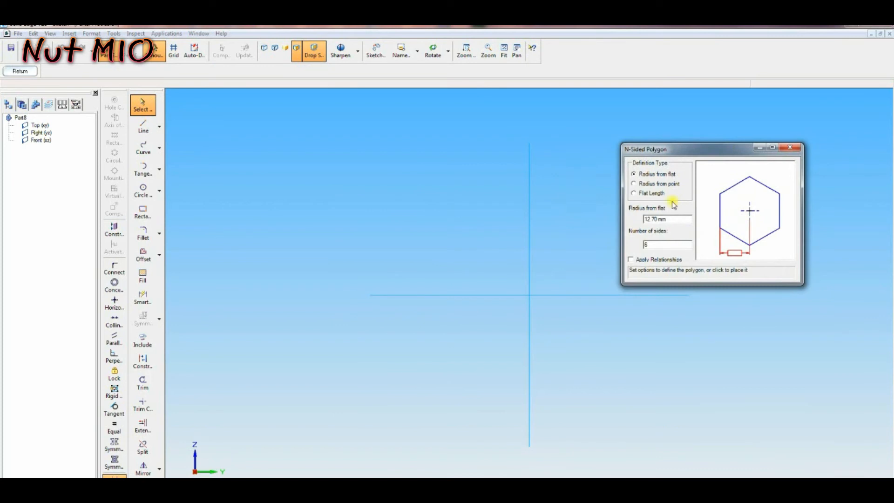
Step: Place a six-sided polygon defined by a 19 mm flat length, centered at the origin
{"action": "left_click", "coordinate": [646, 195]}
{"action": "left_click_drag", "start_coordinate": [667, 219], "coordinate": [634, 220]}
{"action": "type", "text": "10"}
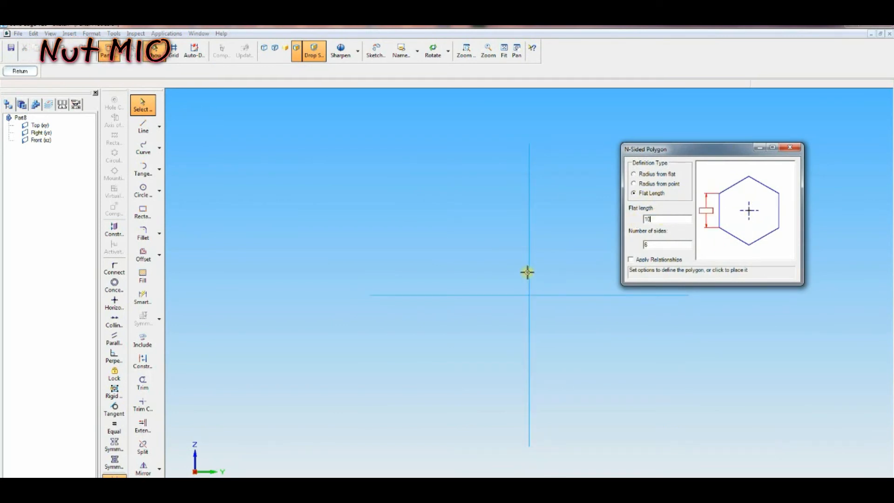
{"action": "left_click", "coordinate": [529, 295]}
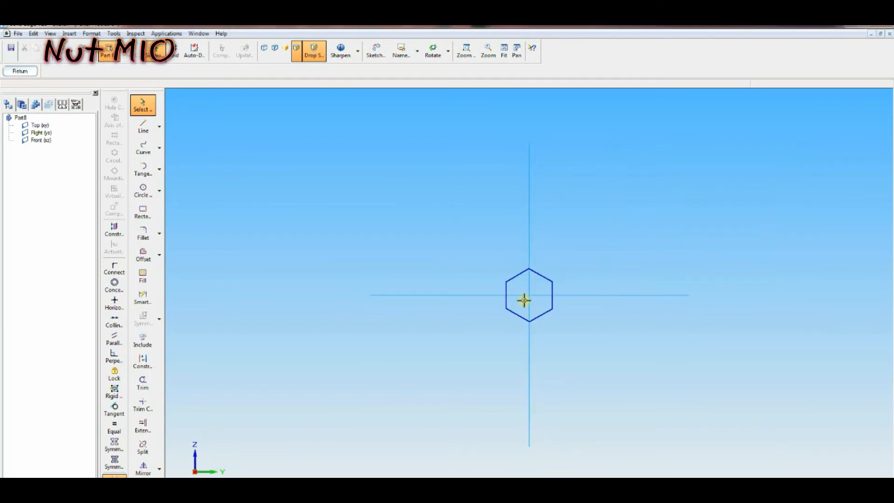
Step: Connect the hexagon's keypoints to the sketch's horizontal and vertical reference axes
{"action": "left_click", "coordinate": [114, 269]}
{"action": "left_click", "coordinate": [507, 282]}
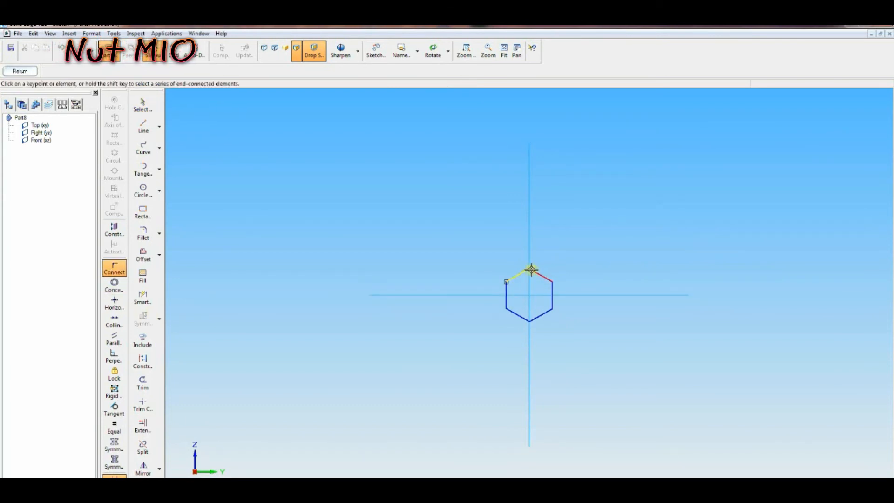
{"action": "left_click", "coordinate": [552, 294]}
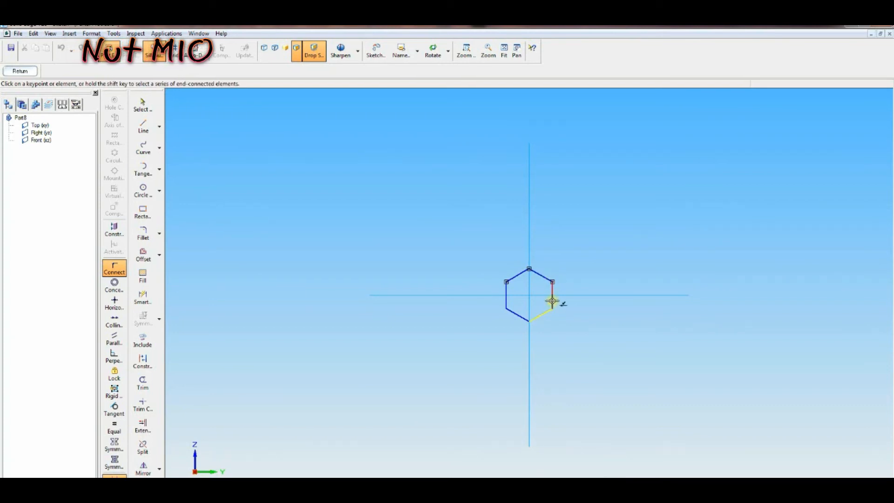
{"action": "left_click", "coordinate": [531, 321]}
{"action": "left_click", "coordinate": [508, 307]}
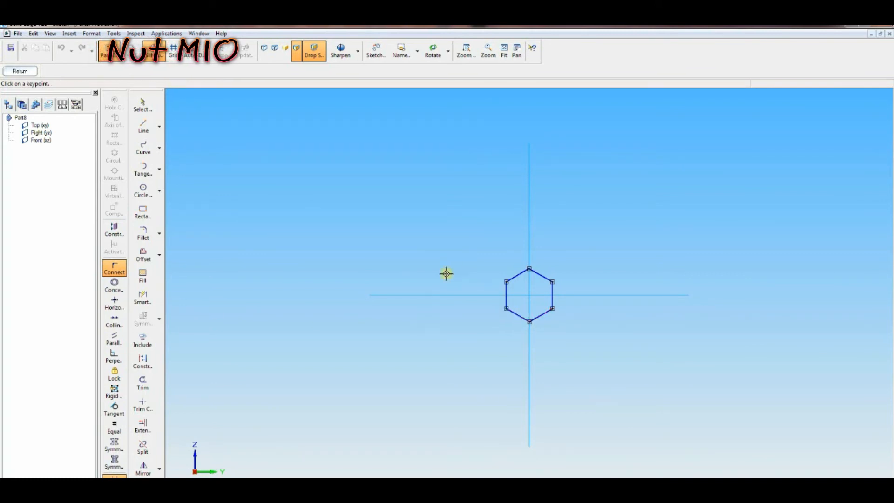
Step: Draw a 10 mm diameter circle centered at the origin inside the hexagon
{"action": "left_click", "coordinate": [143, 190]}
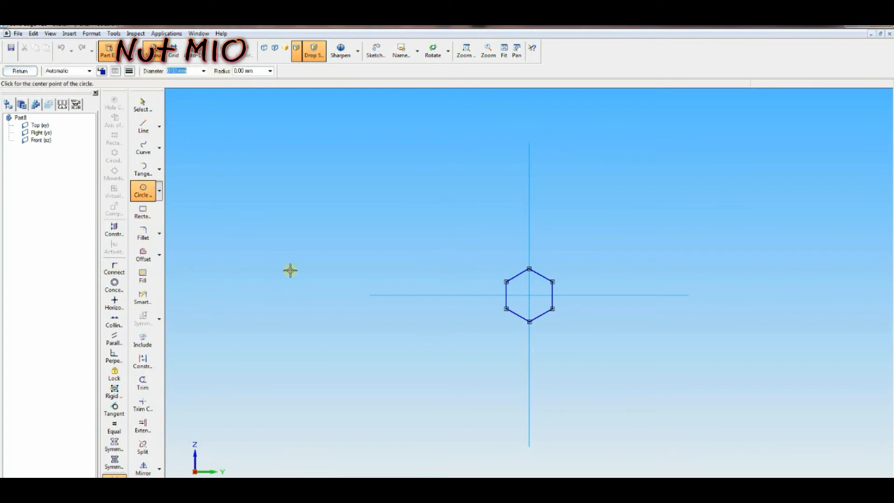
{"action": "left_click", "coordinate": [529, 295]}
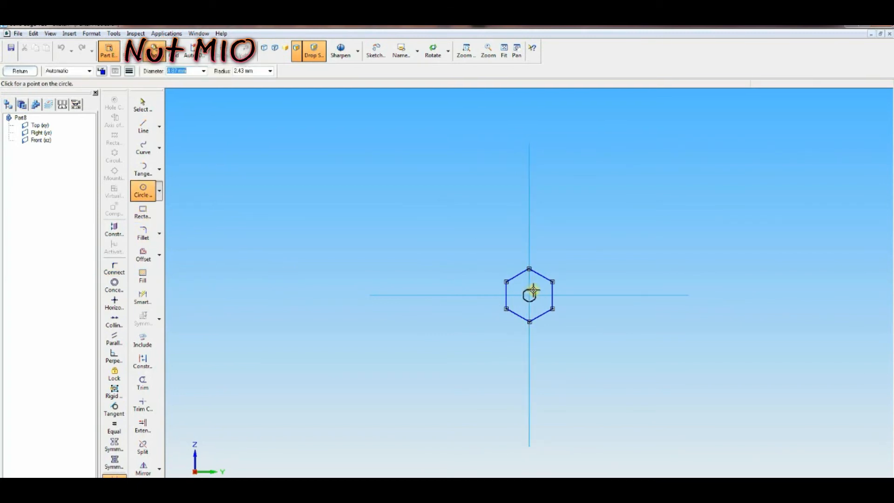
{"action": "type", "text": "10"}
{"action": "left_click", "coordinate": [532, 292]}
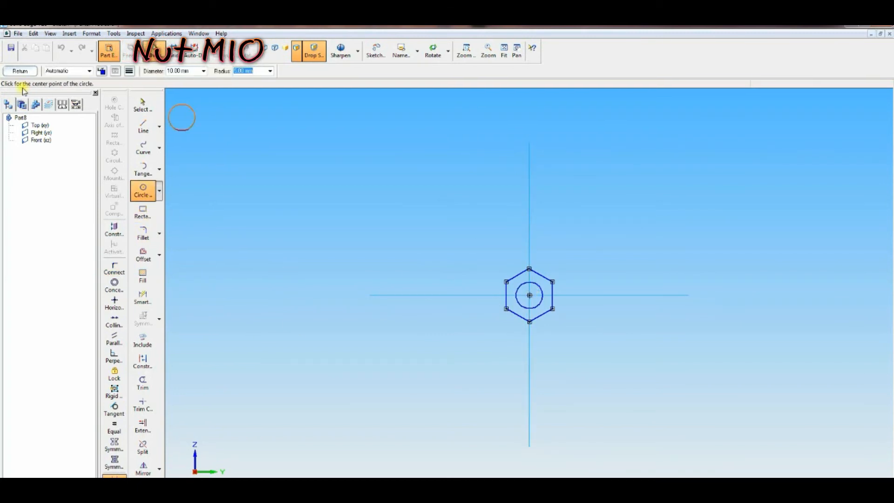
Step: Close the sketch and protrude the nut profile symmetrically about the sketch plane, then finish the feature
{"action": "left_click", "coordinate": [17, 73]}
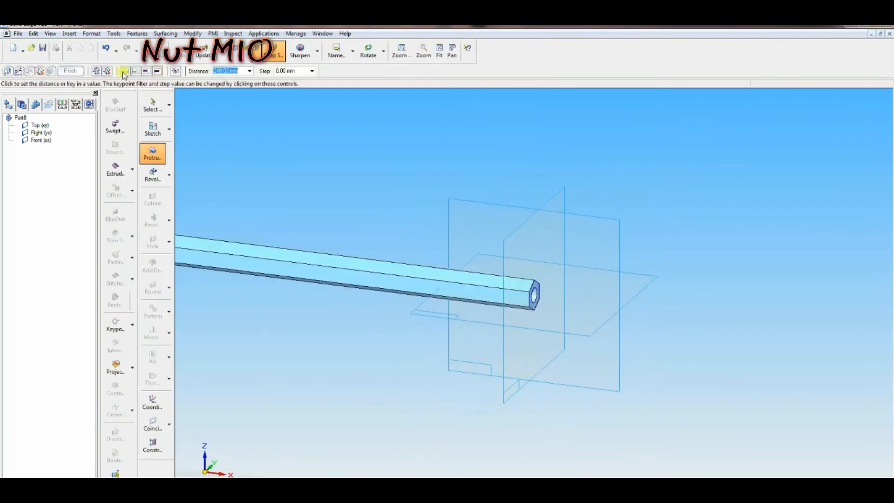
{"action": "left_click", "coordinate": [108, 71]}
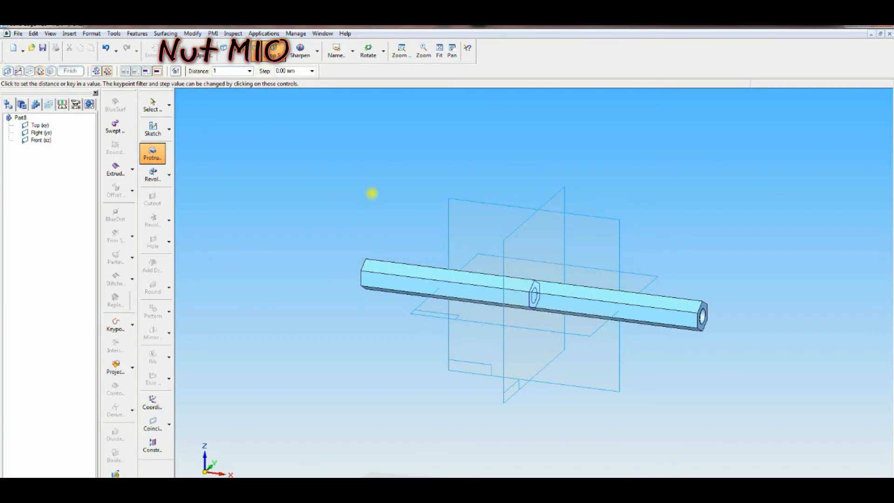
{"action": "key", "text": "Return"}
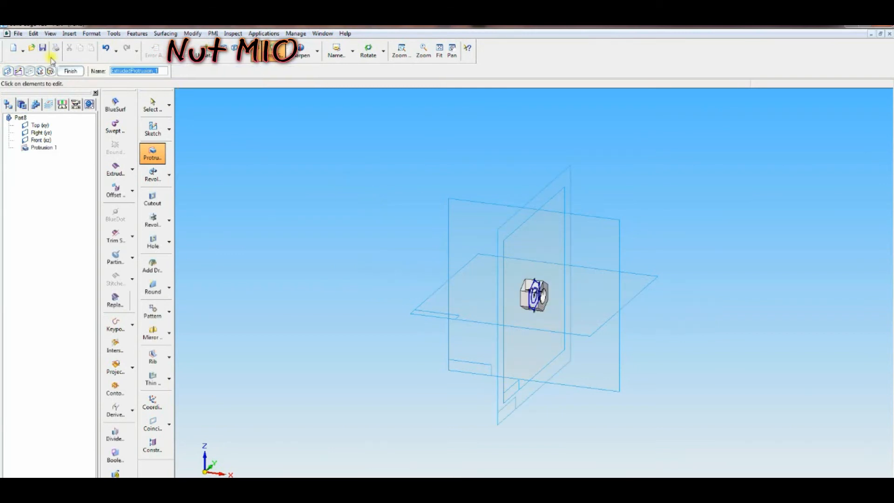
{"action": "left_click", "coordinate": [71, 71]}
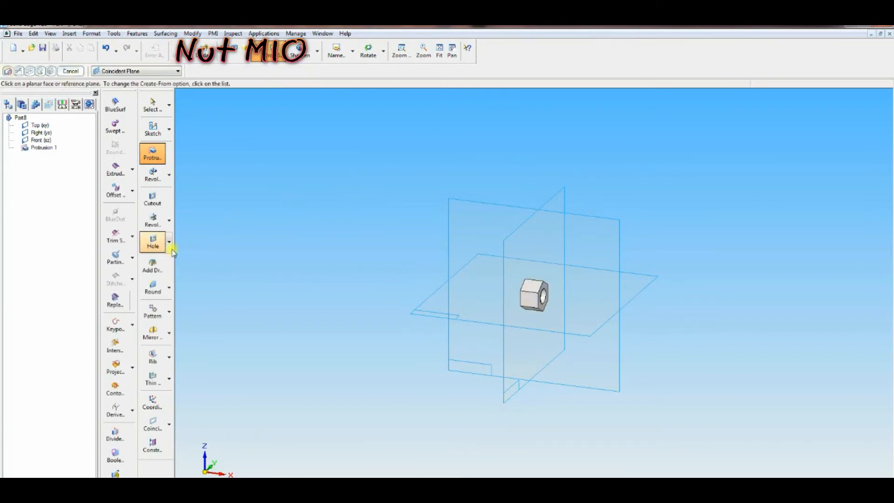
Step: Thread the nut's bore from its end face with type Tr 12 x 2 to the cylinder extent
{"action": "left_click", "coordinate": [170, 242]}
{"action": "left_click", "coordinate": [185, 248]}
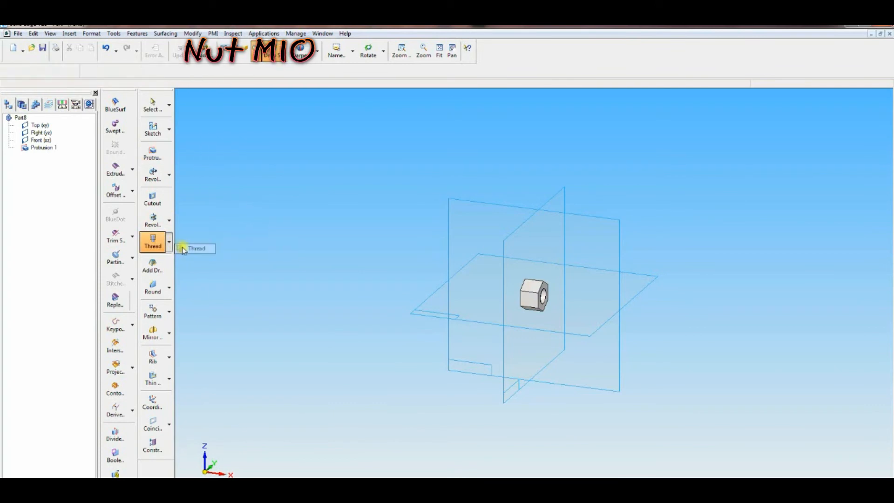
{"action": "left_click", "coordinate": [498, 237]}
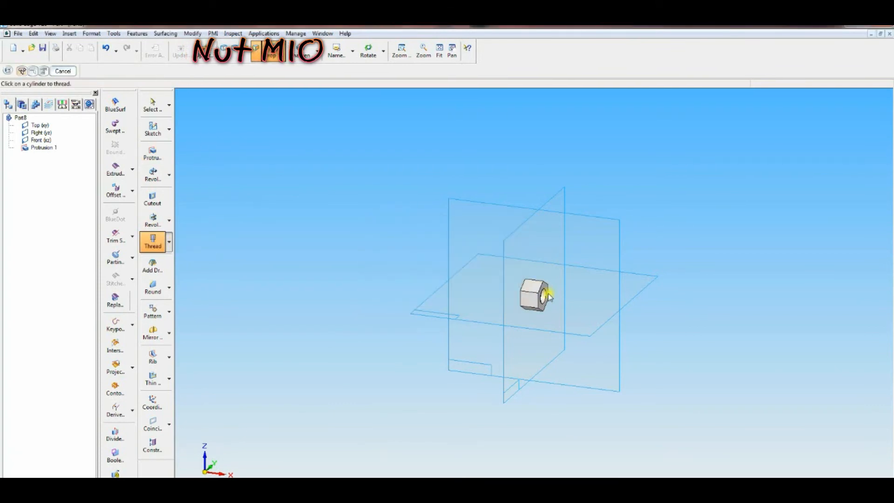
{"action": "left_click", "coordinate": [546, 295]}
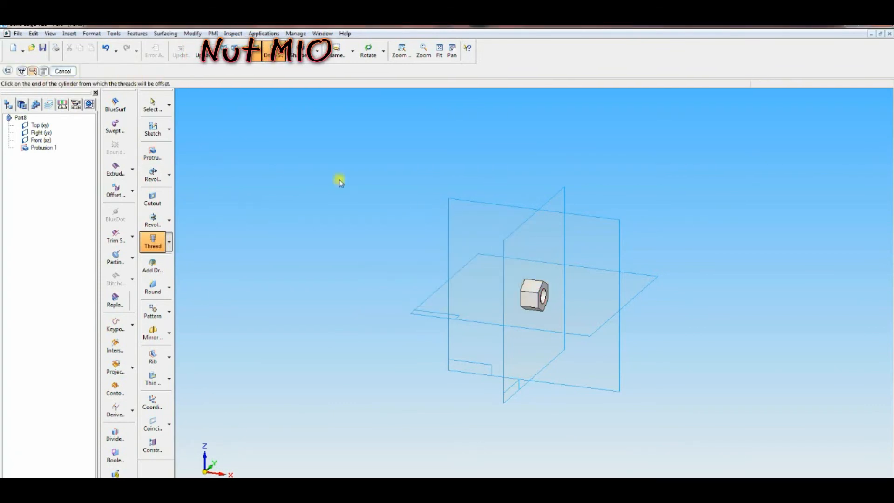
{"action": "left_click", "coordinate": [546, 296]}
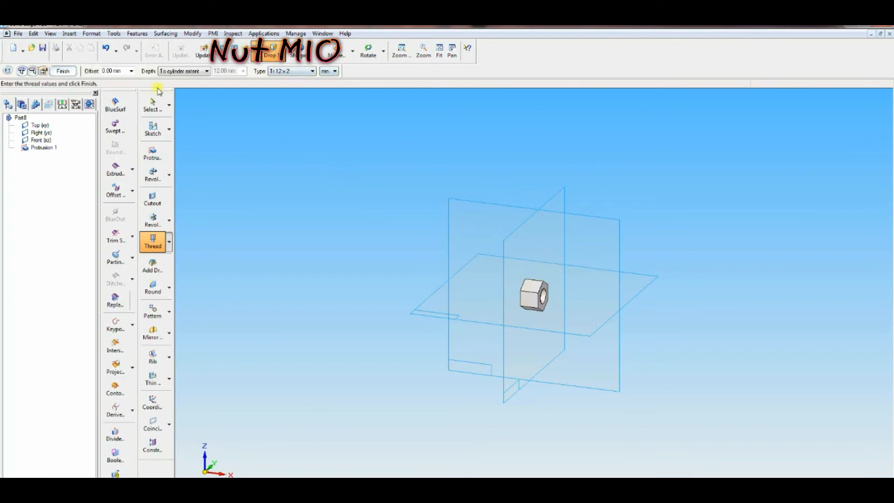
{"action": "left_click", "coordinate": [64, 71]}
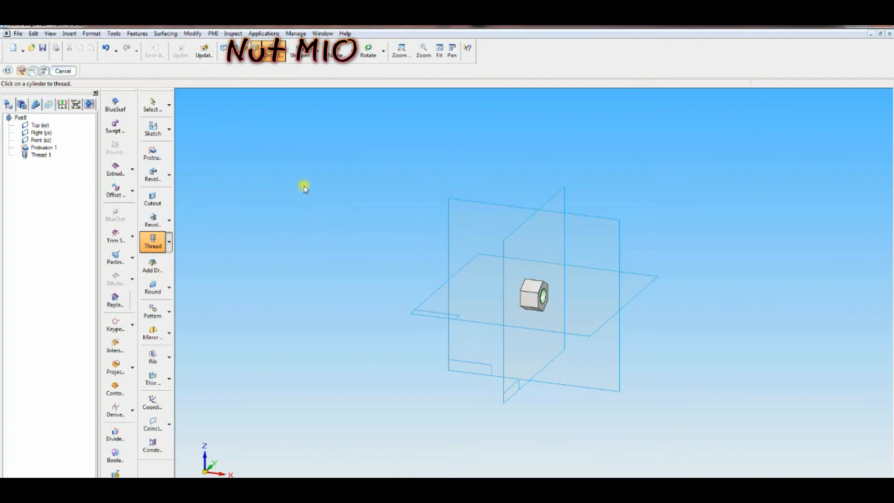
{"action": "key", "text": "alt+Tab"}
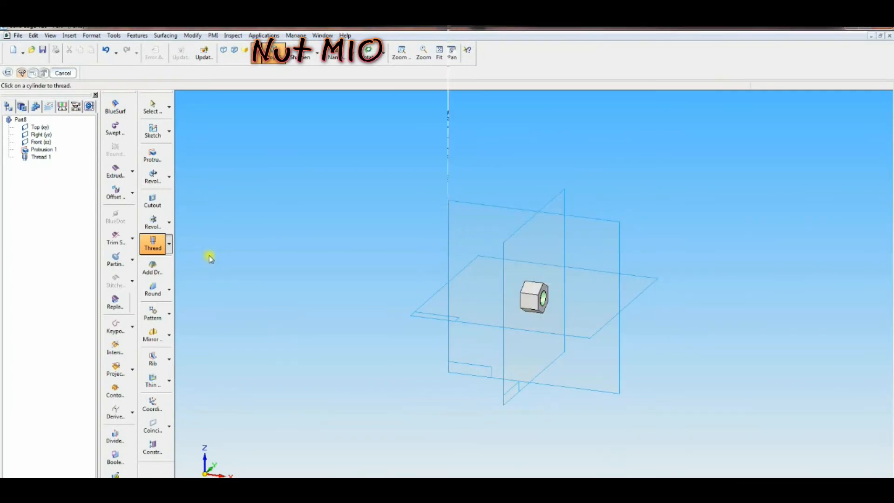
{"action": "left_click", "coordinate": [151, 210]}
{"action": "left_click", "coordinate": [485, 214]}
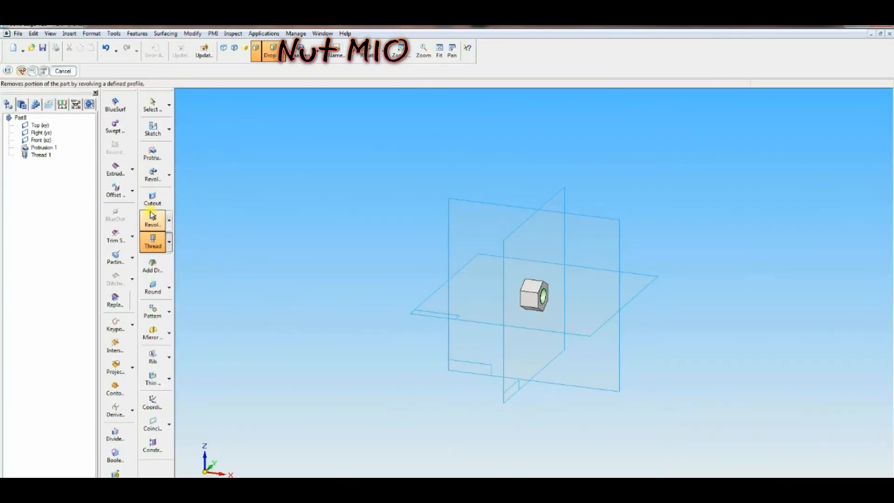
Step: Start a revolved cutout on the front plane and draw a small rectangle against the nut's left edge
{"action": "left_click", "coordinate": [154, 206]}
{"action": "left_click", "coordinate": [485, 211]}
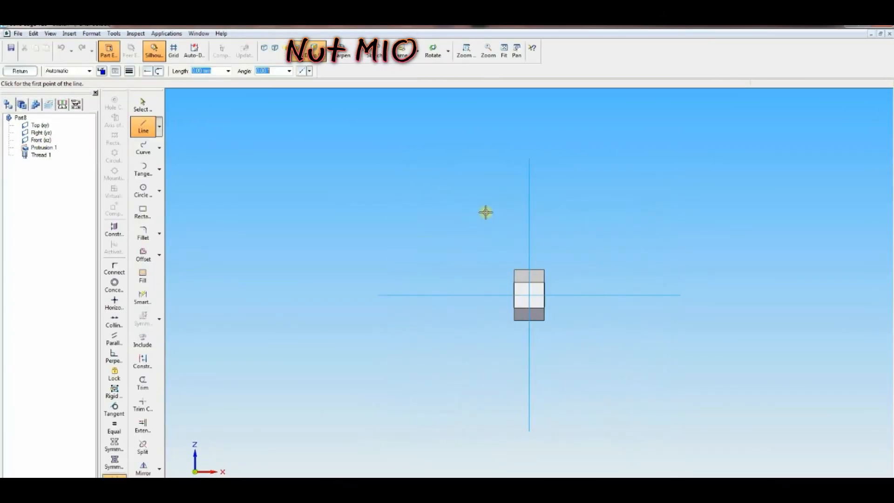
{"action": "left_click", "coordinate": [466, 51]}
{"action": "left_click_drag", "start_coordinate": [443, 189], "coordinate": [645, 392]}
{"action": "left_click_drag", "start_coordinate": [393, 234], "coordinate": [612, 361]}
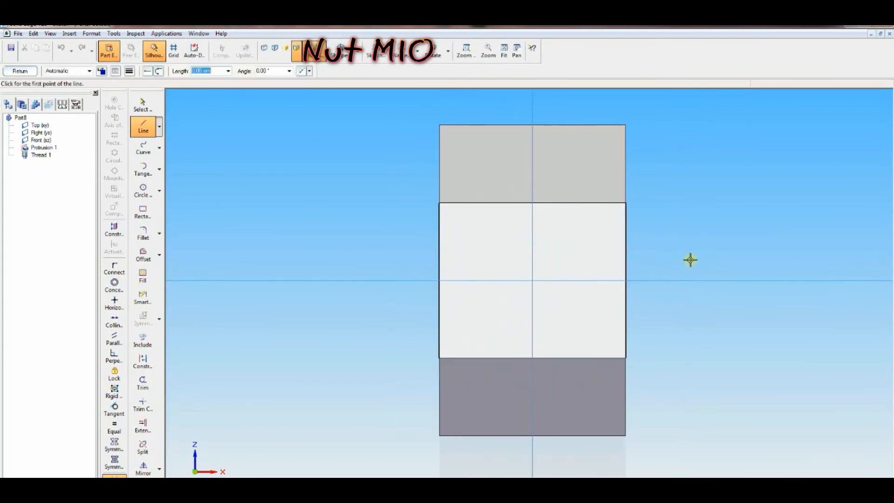
{"action": "left_click", "coordinate": [143, 212]}
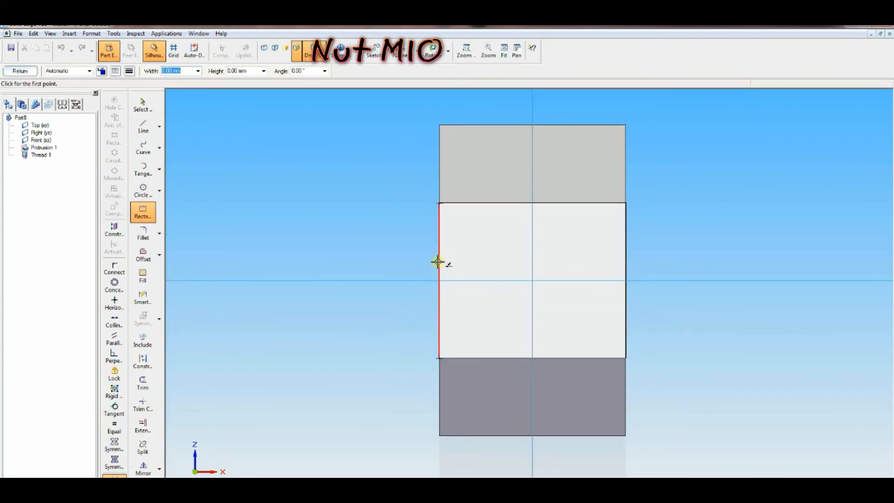
{"action": "left_click", "coordinate": [438, 262]}
{"action": "left_click", "coordinate": [440, 299]}
{"action": "left_click", "coordinate": [493, 304]}
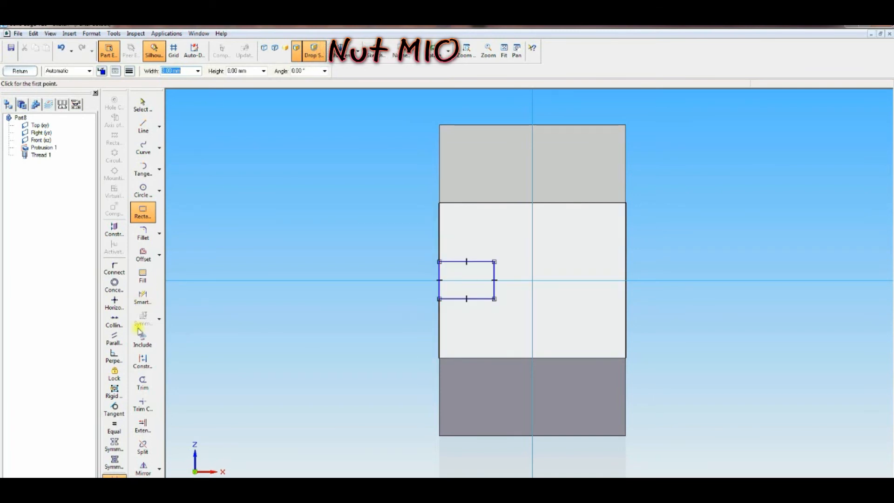
Step: Connect the midpoint of the rectangle's left edge to the horizontal axis
{"action": "left_click", "coordinate": [114, 268]}
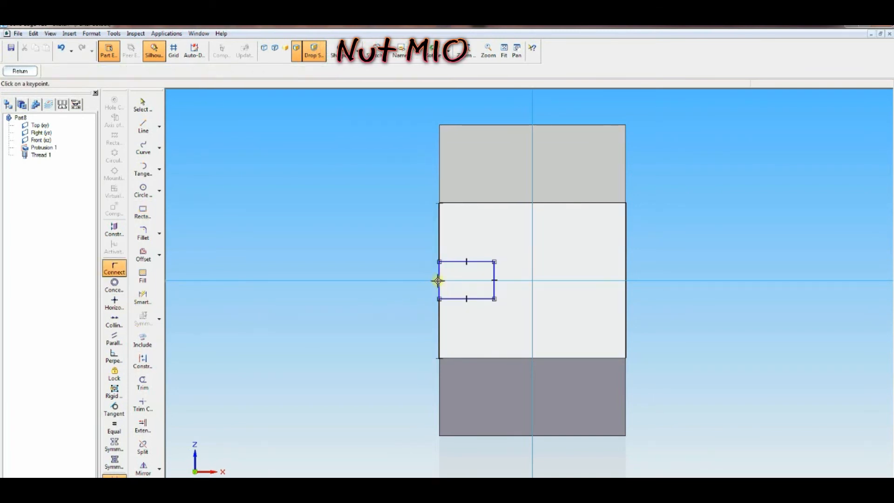
{"action": "left_click", "coordinate": [440, 280]}
{"action": "left_click", "coordinate": [431, 281]}
Step: Dimension the rectangle's height as 2.8 mm
{"action": "left_click", "coordinate": [143, 298]}
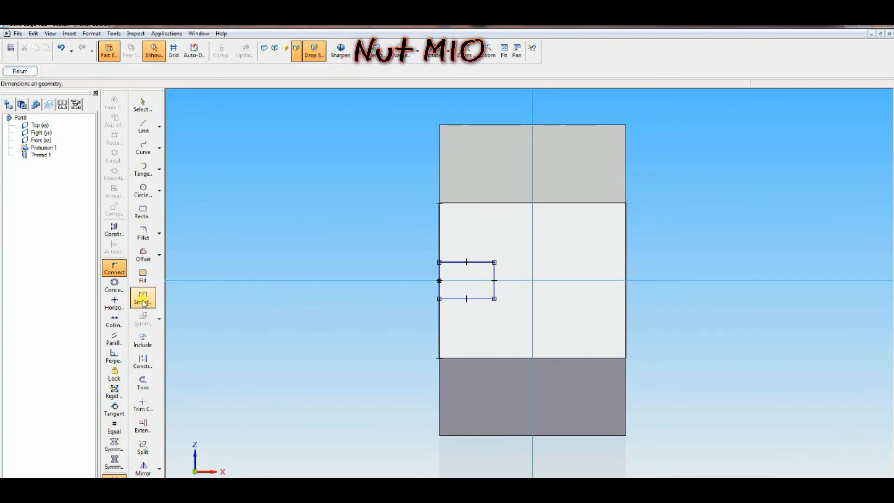
{"action": "left_click", "coordinate": [426, 280]}
{"action": "type", "text": "2,8"}
{"action": "key", "text": "Return"}
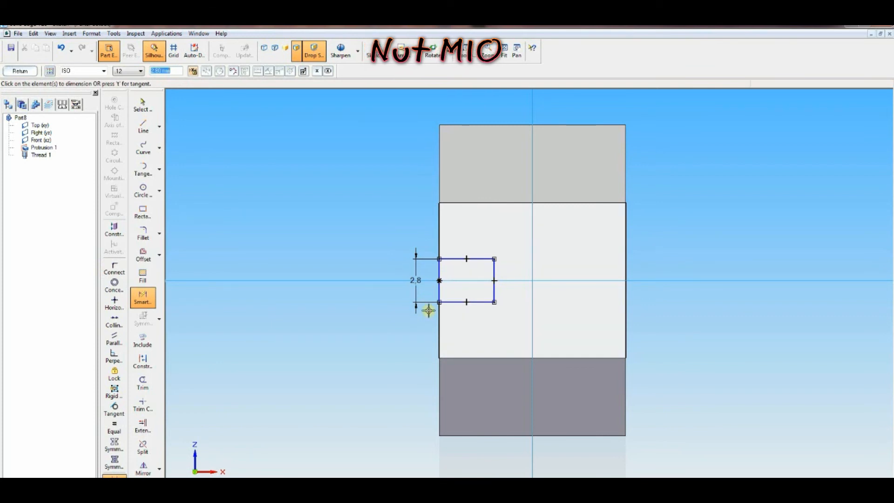
Step: Trim the rectangle's right side and close the profile with a tangent arc between the two horizontal lines
{"action": "left_click", "coordinate": [142, 383]}
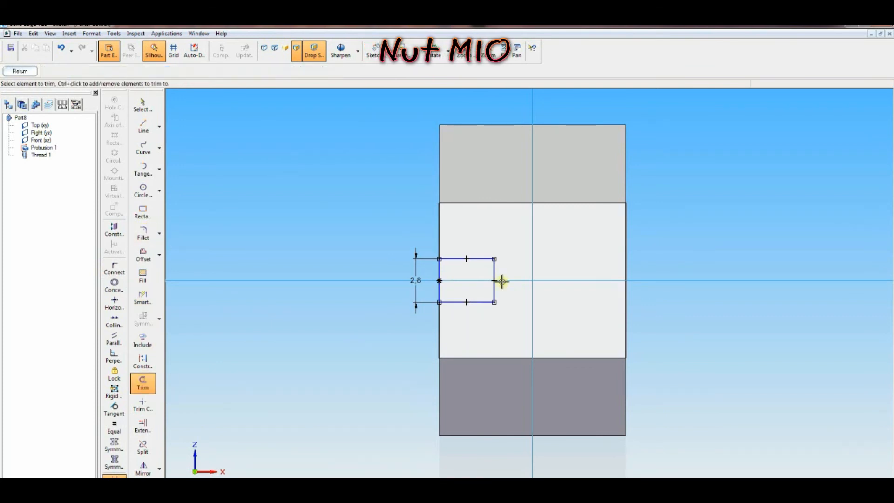
{"action": "left_click", "coordinate": [495, 272]}
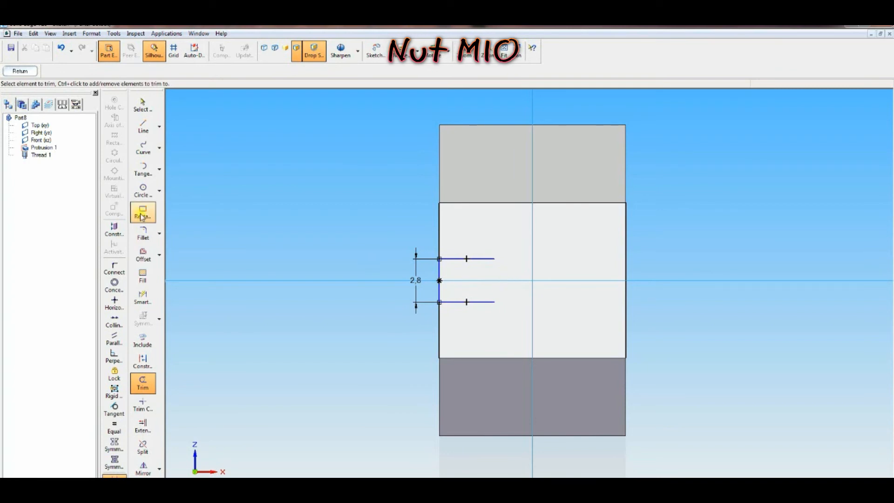
{"action": "left_click", "coordinate": [142, 170]}
{"action": "left_click", "coordinate": [494, 259]}
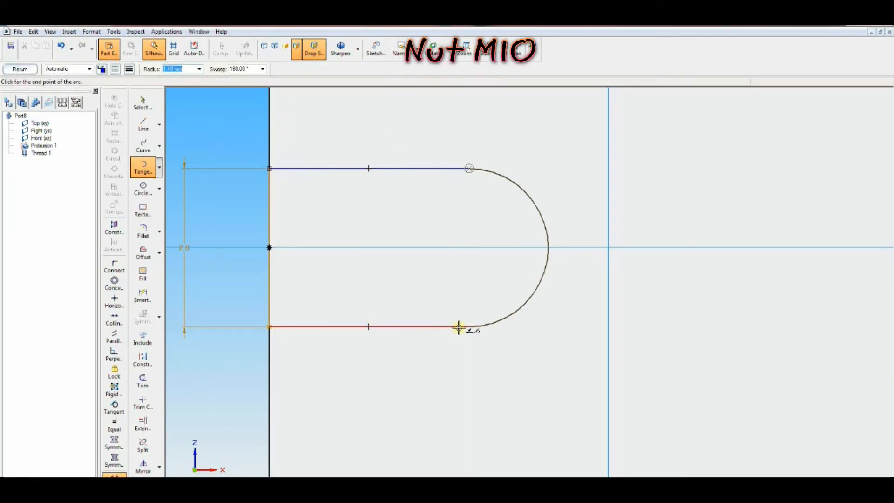
{"action": "left_click", "coordinate": [470, 328]}
{"action": "left_click", "coordinate": [505, 49]}
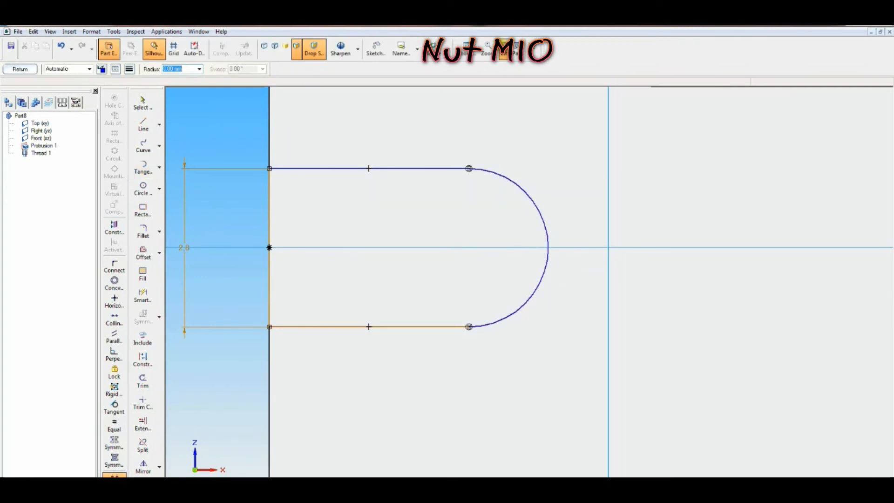
Step: Dimension the distance from the arc's outer point to the nut's right edge as 8 mm
{"action": "left_click", "coordinate": [466, 49]}
{"action": "left_click_drag", "start_coordinate": [488, 210], "coordinate": [598, 381]}
{"action": "left_click_drag", "start_coordinate": [421, 226], "coordinate": [580, 342]}
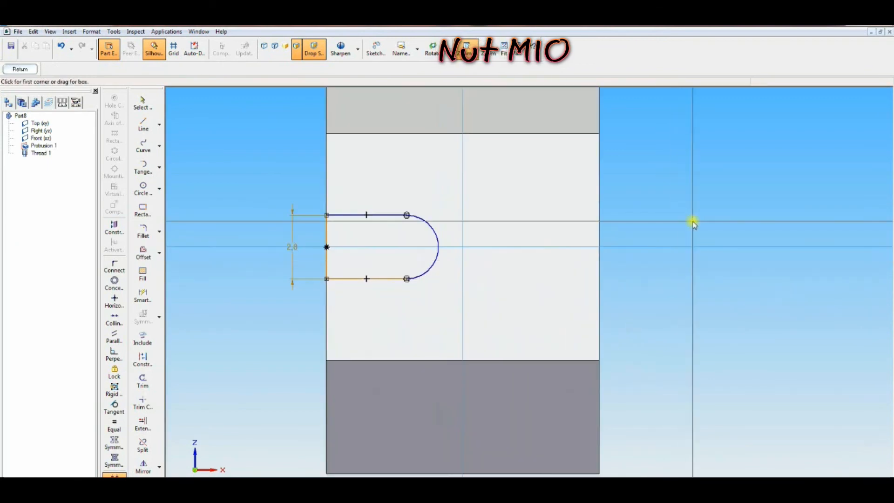
{"action": "right_click", "coordinate": [693, 222]}
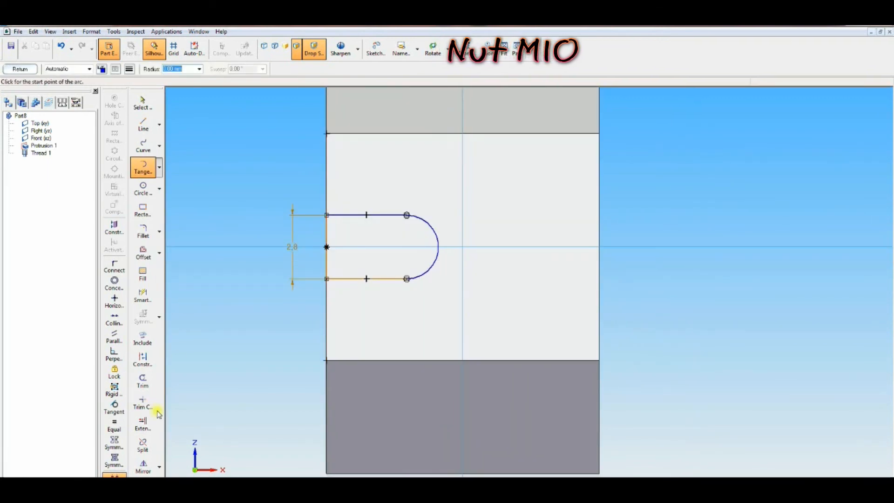
{"action": "left_click", "coordinate": [142, 299]}
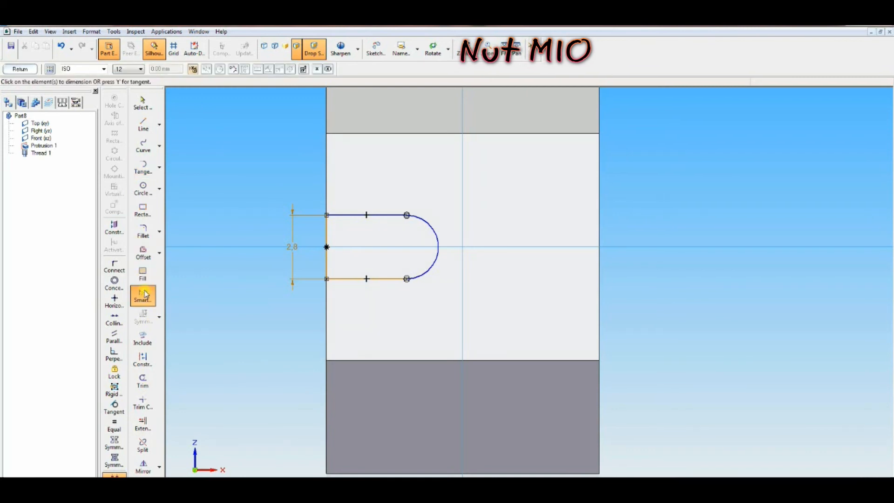
{"action": "left_click", "coordinate": [161, 319]}
{"action": "left_click", "coordinate": [189, 313]}
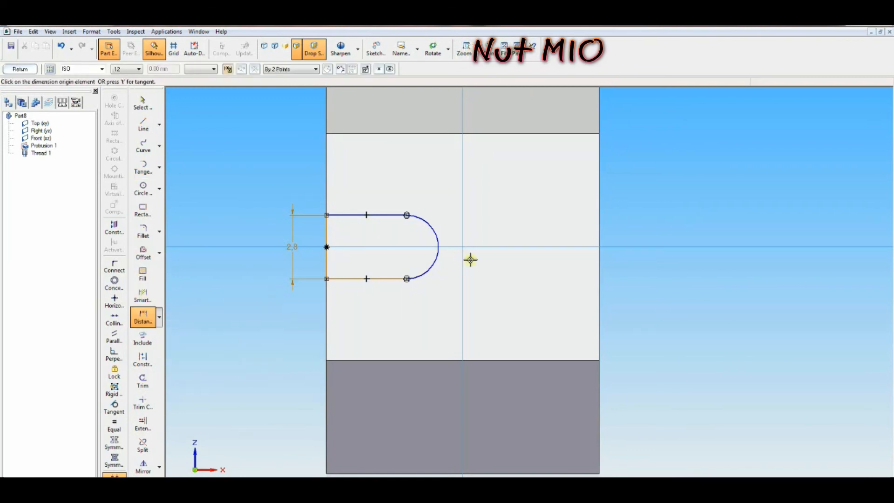
{"action": "left_click", "coordinate": [438, 247]}
{"action": "left_click", "coordinate": [599, 243]}
{"action": "left_click", "coordinate": [520, 298]}
{"action": "type", "text": "8"}
{"action": "key", "text": "Return"}
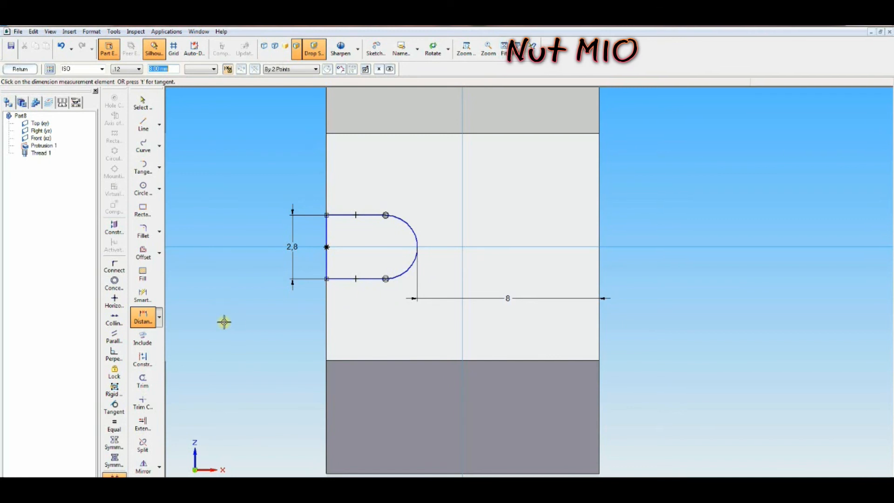
Step: Finish the sketch and complete the revolved cutout around the nut's central axis
{"action": "left_click", "coordinate": [12, 70]}
{"action": "left_click", "coordinate": [109, 71]}
{"action": "left_click", "coordinate": [355, 165]}
{"action": "right_click", "coordinate": [356, 165]}
{"action": "middle_click_drag", "start_coordinate": [443, 205], "coordinate": [509, 210]}
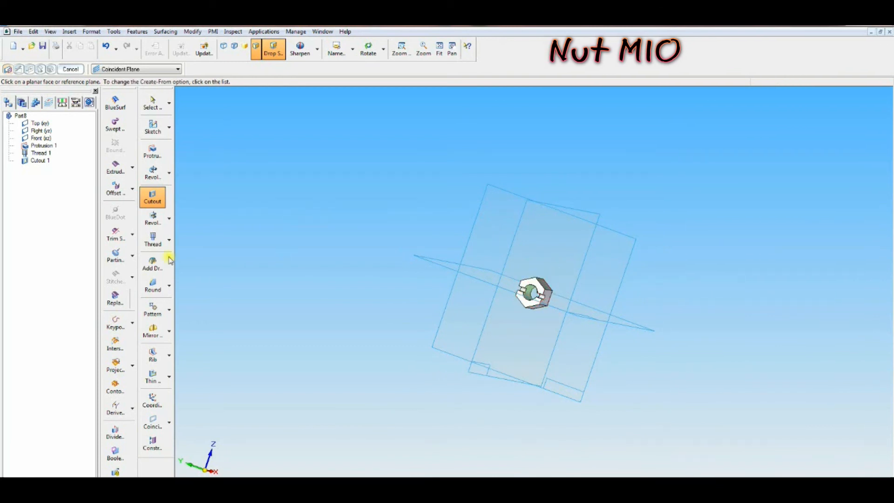
Step: Try to pattern the cutout six times in a circle about the nut's centre on the top plane
{"action": "left_click", "coordinate": [154, 310]}
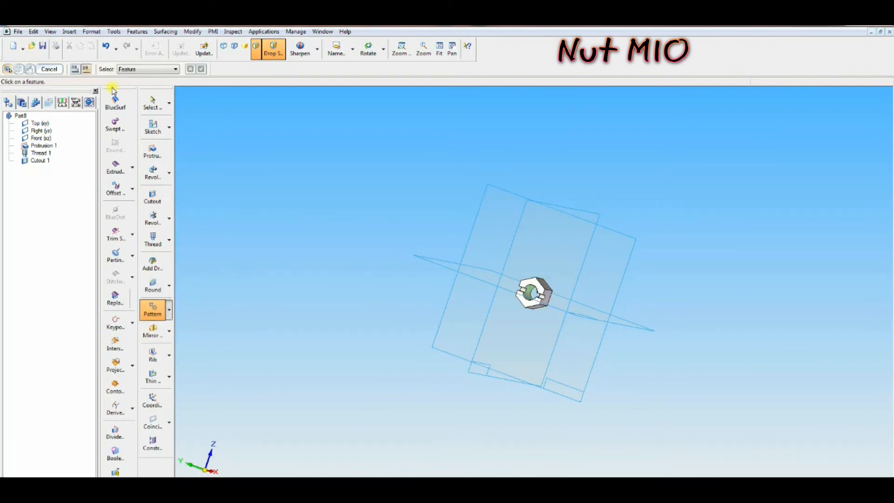
{"action": "left_click", "coordinate": [533, 298]}
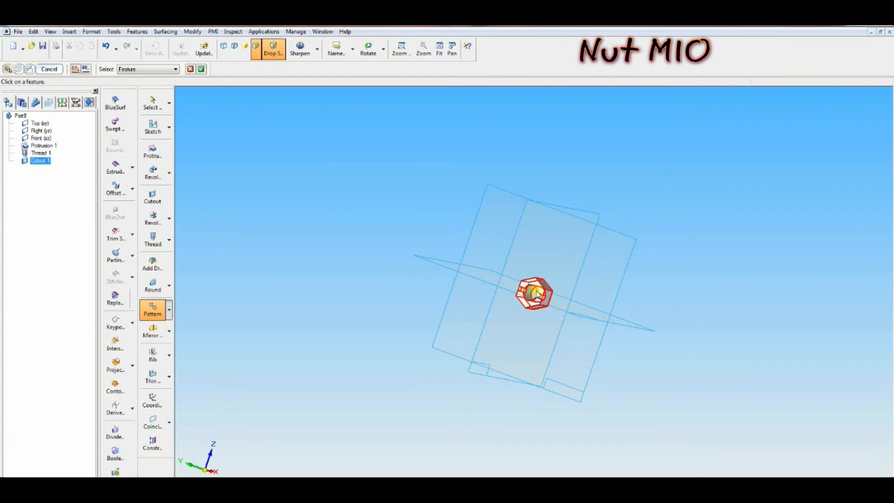
{"action": "left_click", "coordinate": [202, 70]}
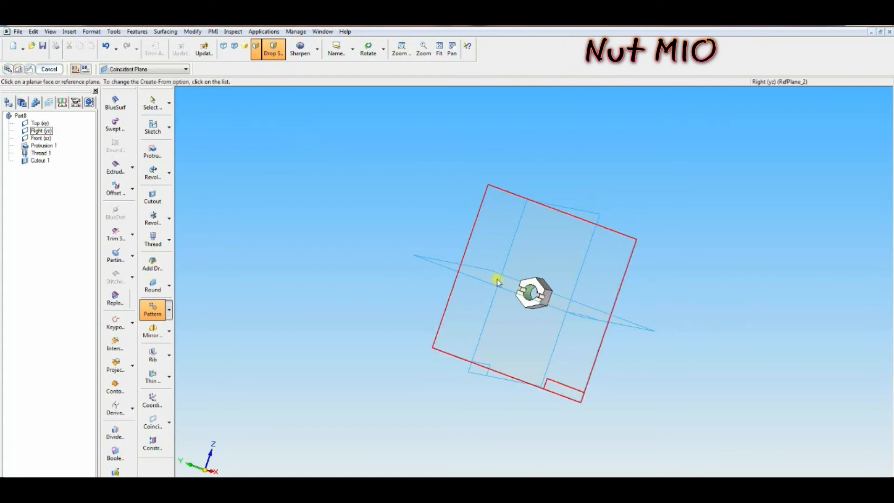
{"action": "left_click", "coordinate": [539, 305]}
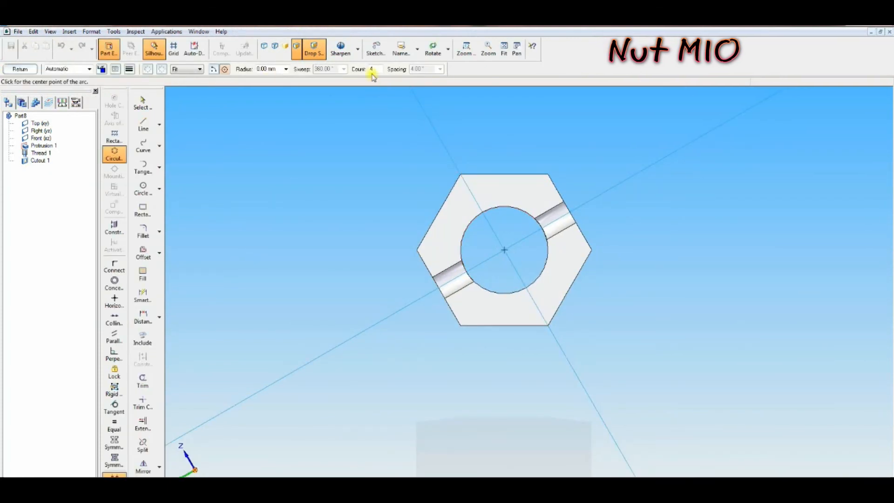
{"action": "type", "text": "6"}
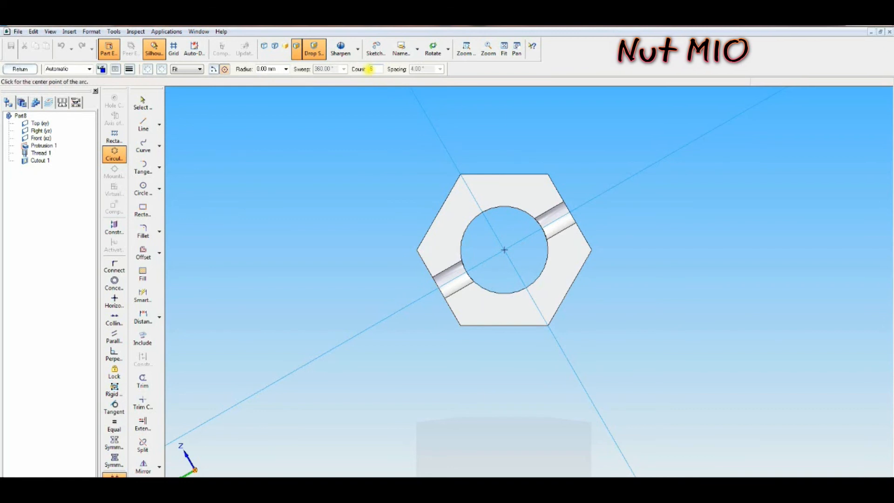
{"action": "left_click", "coordinate": [504, 250]}
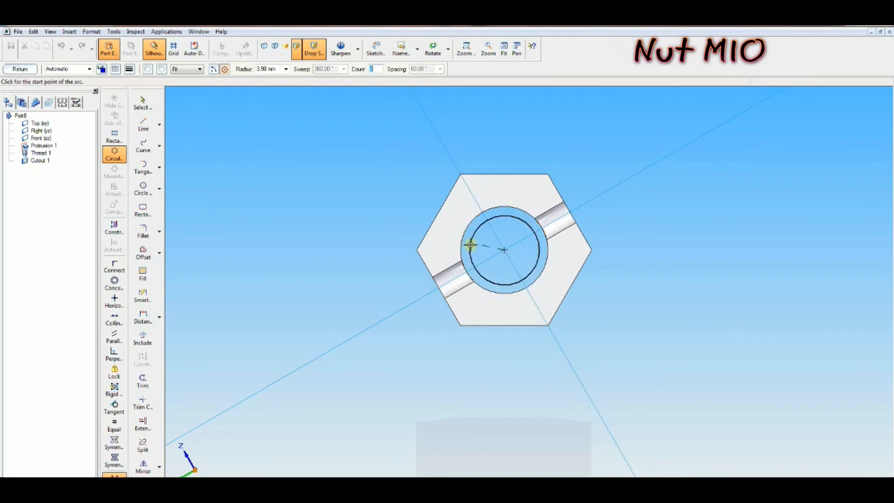
{"action": "left_click", "coordinate": [465, 271]}
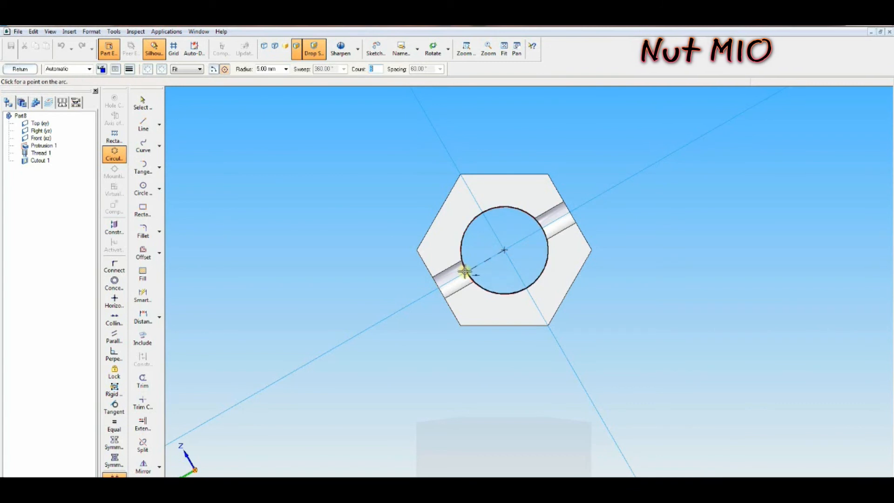
{"action": "left_click", "coordinate": [452, 249]}
{"action": "left_click", "coordinate": [21, 69]}
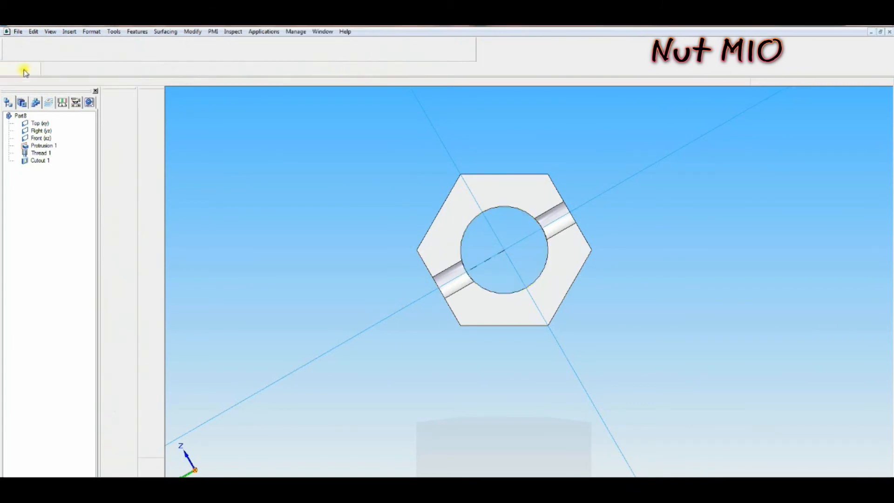
{"action": "left_click", "coordinate": [46, 71]}
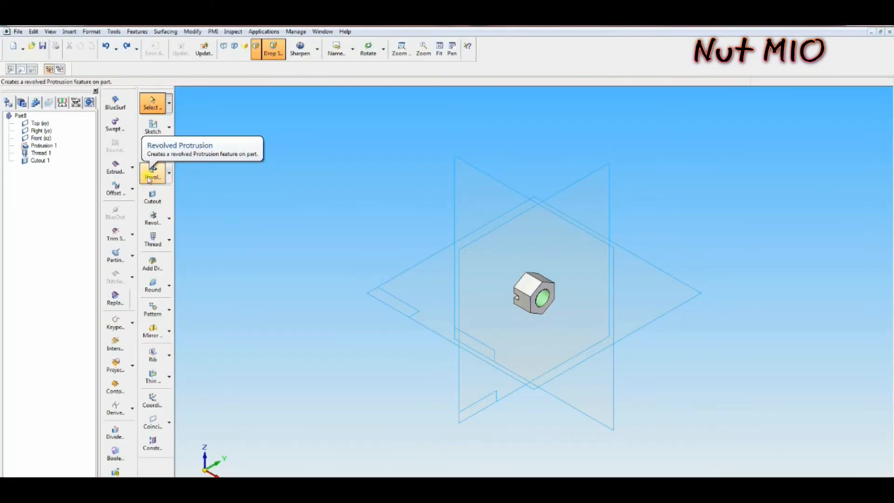
Step: Start a revolved cutout on the top plane and draw a 30 mm line at 30° from the nut's upper-left corner
{"action": "left_click", "coordinate": [158, 220]}
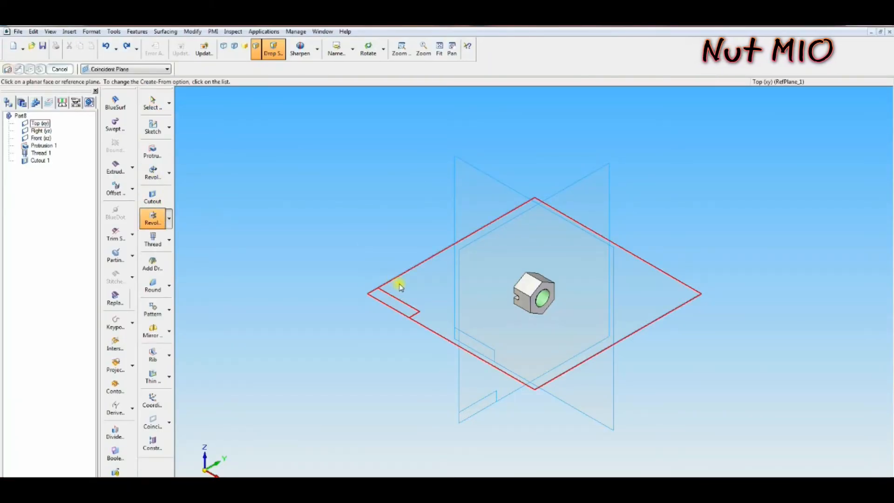
{"action": "left_click", "coordinate": [399, 284]}
{"action": "left_click", "coordinate": [466, 49]}
{"action": "left_click_drag", "start_coordinate": [439, 184], "coordinate": [607, 333]}
{"action": "key", "text": "Escape"}
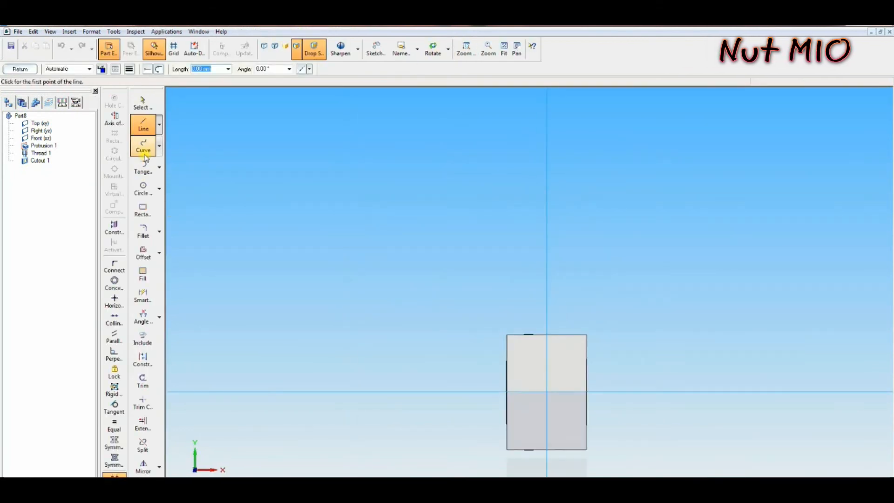
{"action": "type", "text": "30"}
{"action": "key", "text": "Tab"}
{"action": "type", "text": "30"}
{"action": "key", "text": "Tab"}
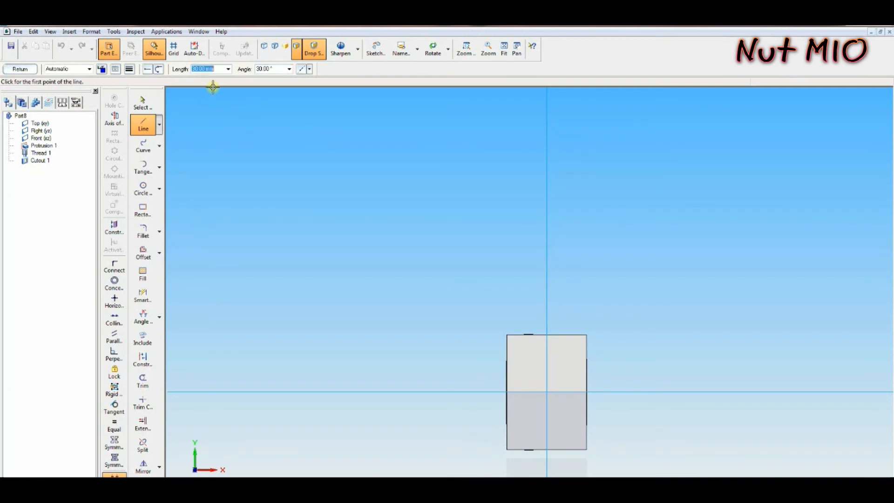
{"action": "left_click", "coordinate": [507, 335]}
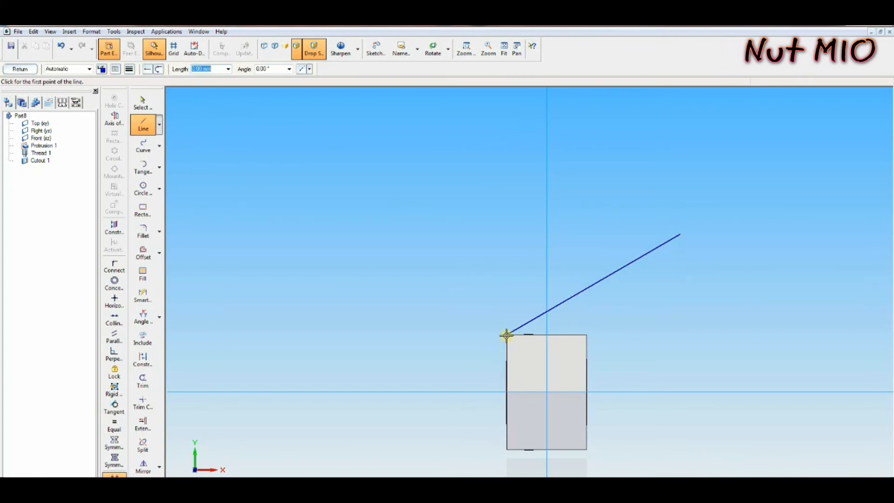
Step: Set the horizontal reference line as the revolution axis and finish the chamfering revolved cutout
{"action": "left_click", "coordinate": [114, 118]}
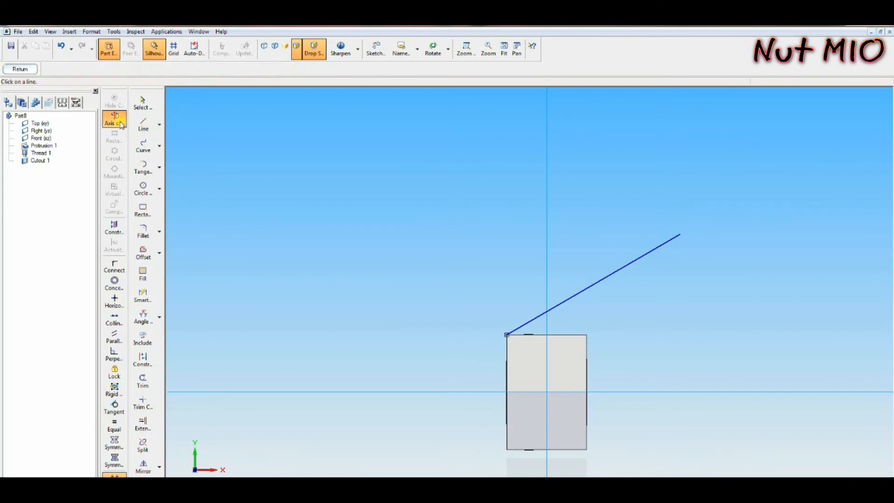
{"action": "left_click", "coordinate": [392, 391]}
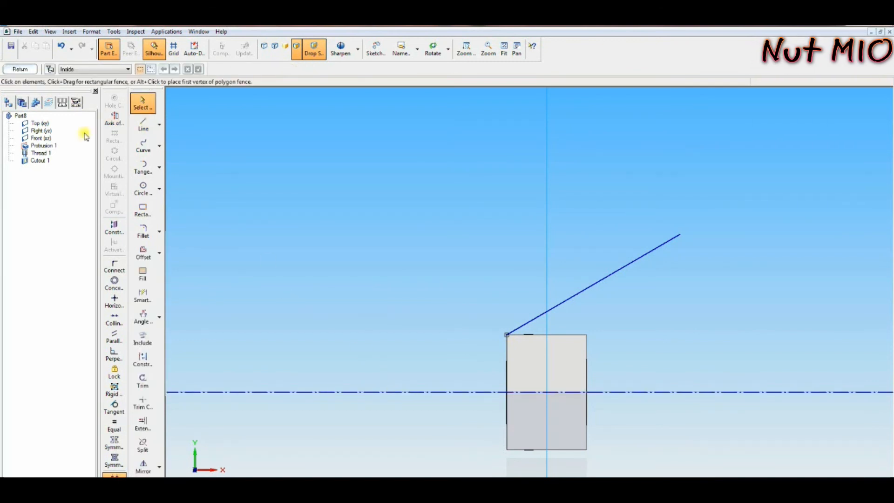
{"action": "left_click", "coordinate": [30, 70]}
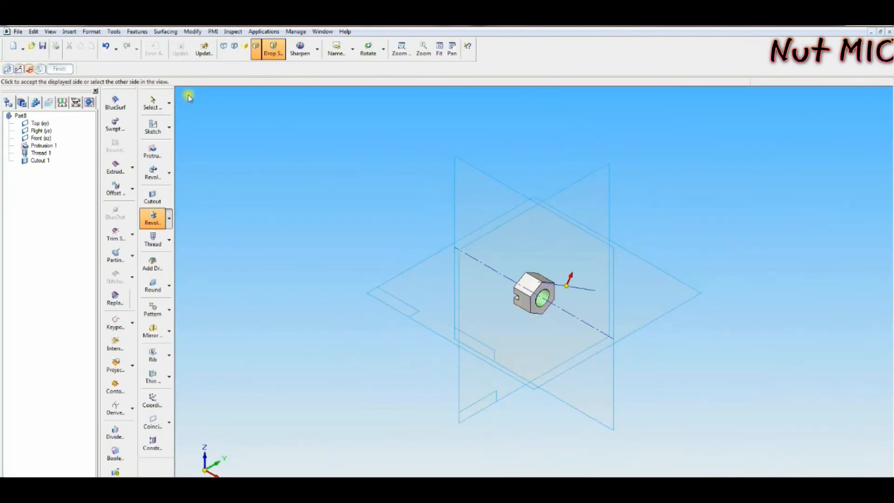
{"action": "left_click", "coordinate": [521, 170]}
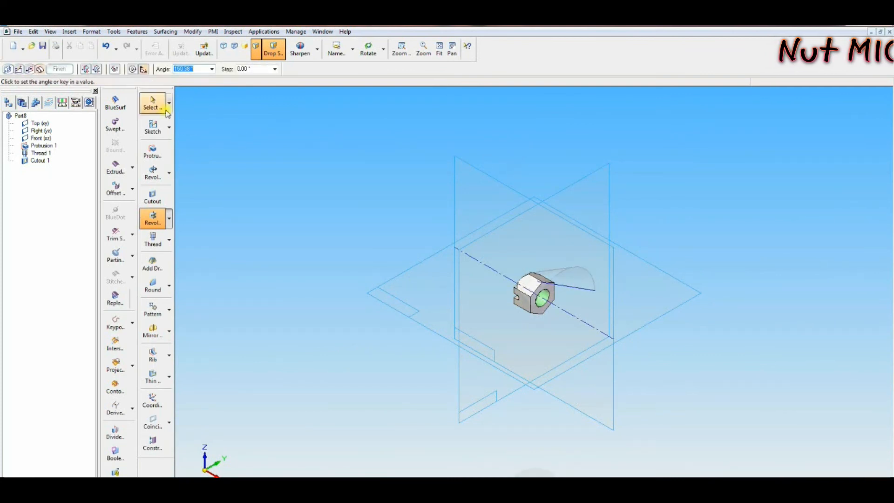
{"action": "left_click", "coordinate": [142, 70]}
{"action": "middle_click_drag", "start_coordinate": [250, 136], "coordinate": [342, 87]}
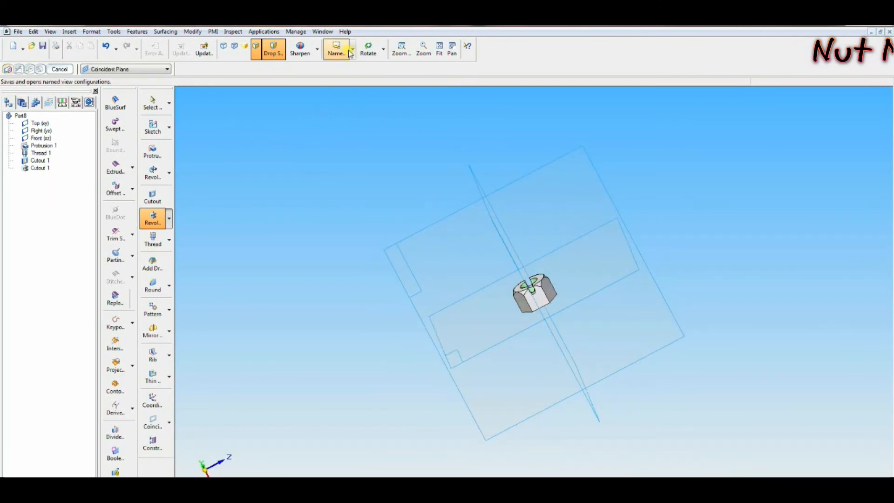
Step: Mirror the chamfer cutout about the vertical reference plane to the nut's other face
{"action": "left_click", "coordinate": [336, 48]}
{"action": "left_click", "coordinate": [332, 90]}
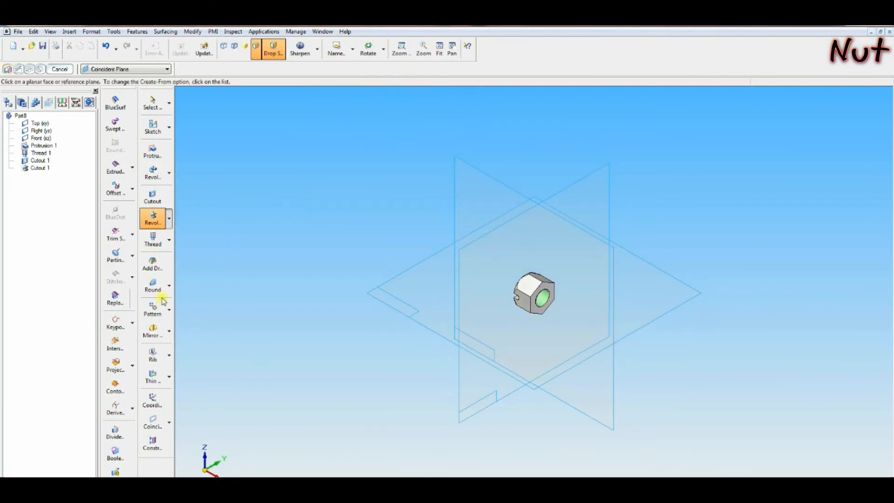
{"action": "left_click", "coordinate": [153, 332]}
{"action": "left_click", "coordinate": [40, 168]}
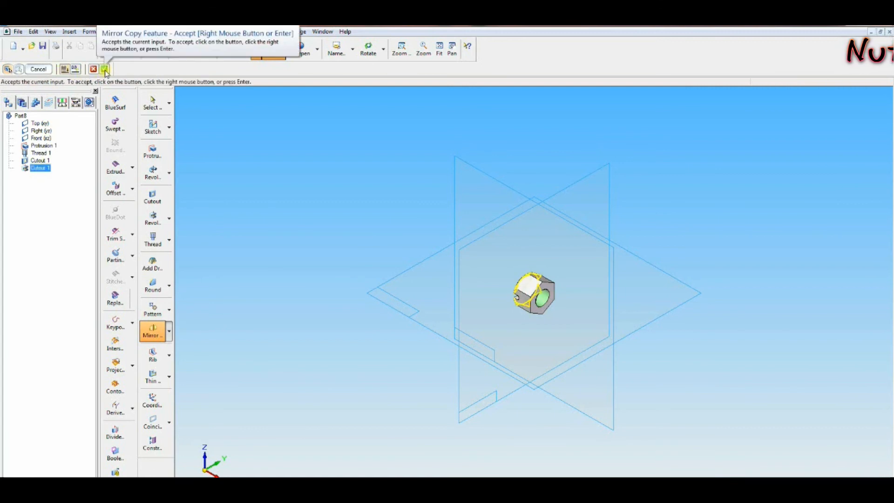
{"action": "left_click", "coordinate": [104, 70]}
{"action": "left_click", "coordinate": [599, 172]}
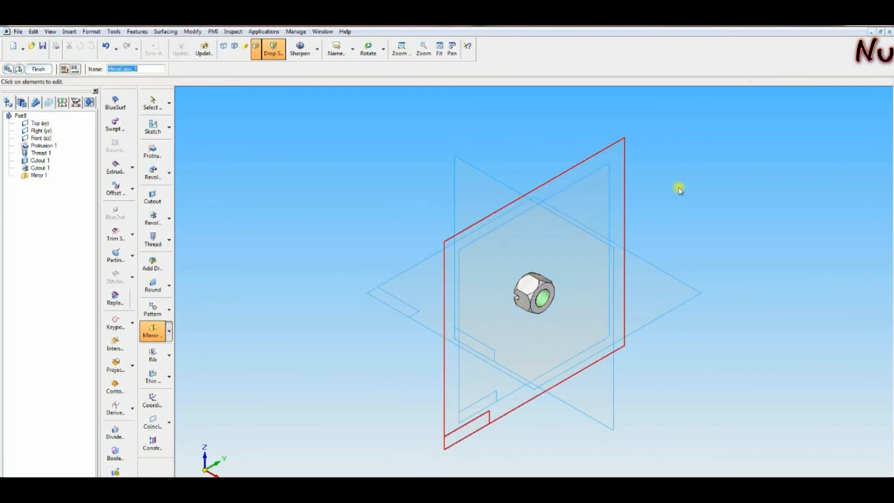
{"action": "key", "text": "Escape"}
{"action": "middle_click_drag", "start_coordinate": [685, 206], "coordinate": [715, 199]}
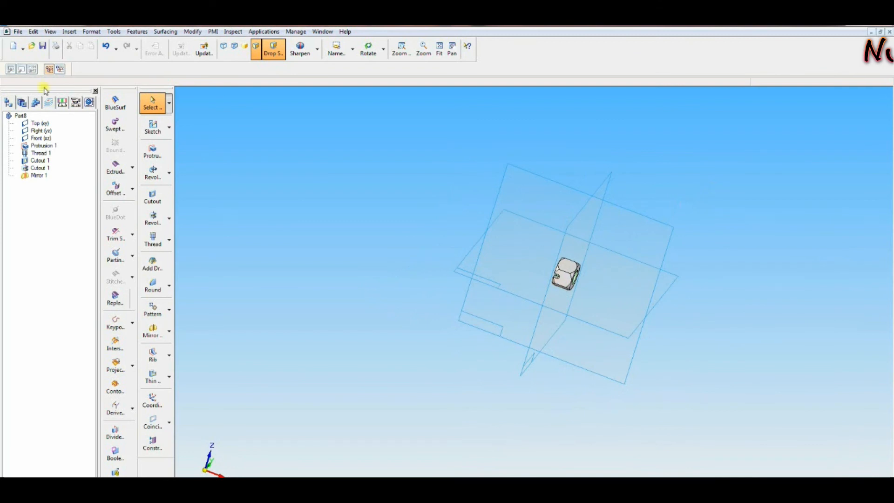
Step: Save the part as nut.par in the connecting rod folder
{"action": "left_click", "coordinate": [340, 56]}
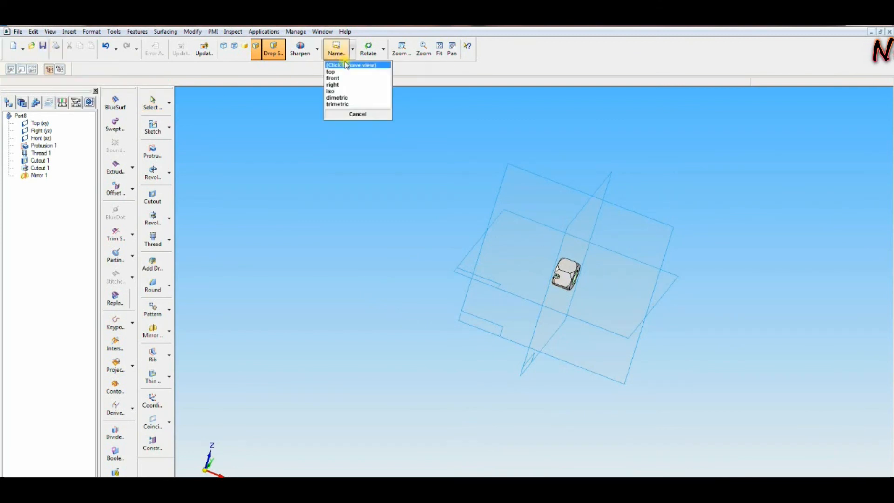
{"action": "left_click", "coordinate": [340, 92]}
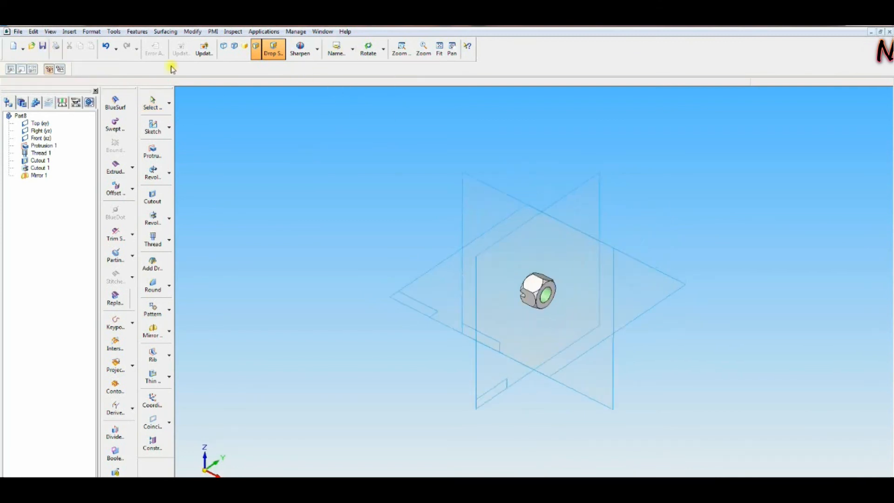
{"action": "left_click", "coordinate": [43, 48]}
{"action": "left_click", "coordinate": [104, 234]}
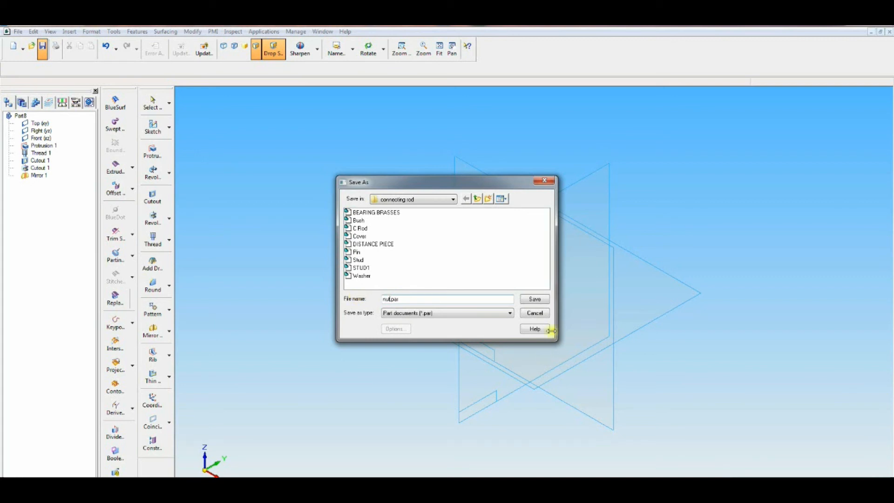
{"action": "left_click", "coordinate": [536, 300]}
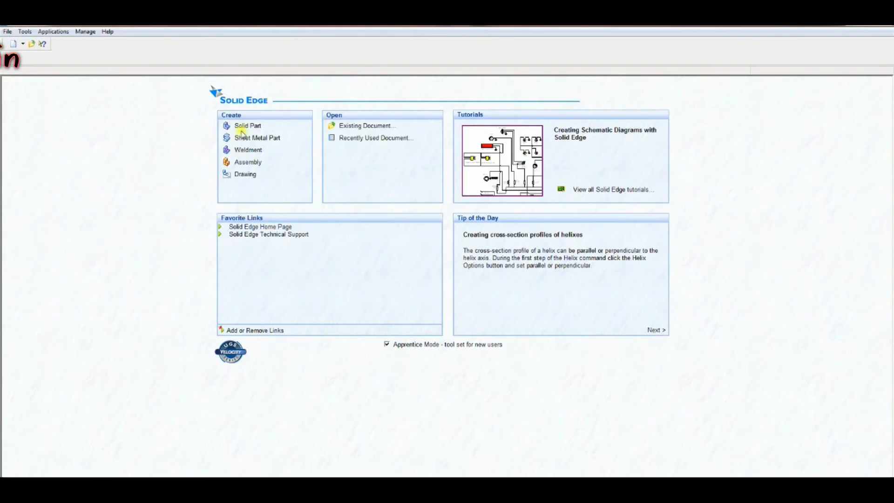
Step: Create a new solid part and start a rectangle at the sketch origin
{"action": "left_click", "coordinate": [241, 127]}
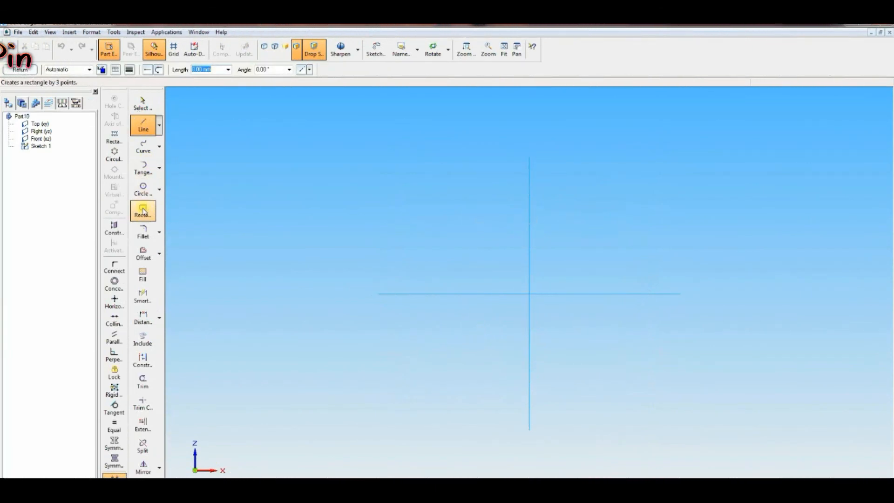
{"action": "left_click", "coordinate": [143, 211]}
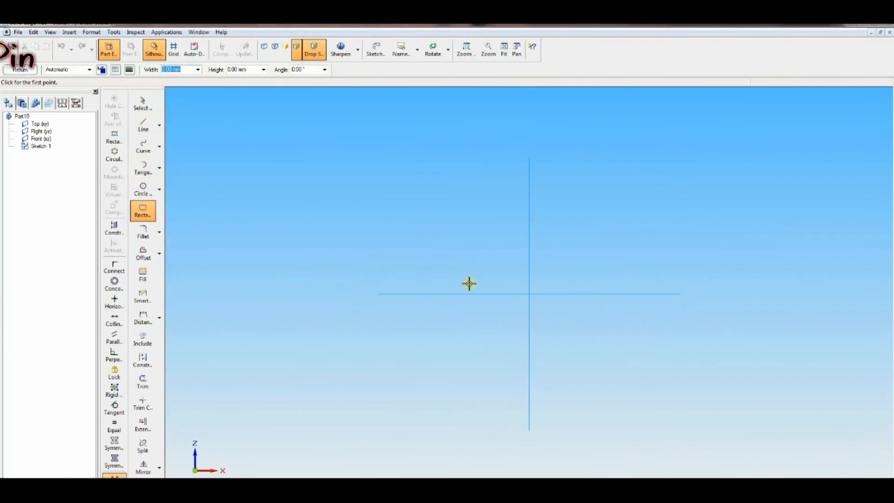
{"action": "left_click", "coordinate": [529, 284]}
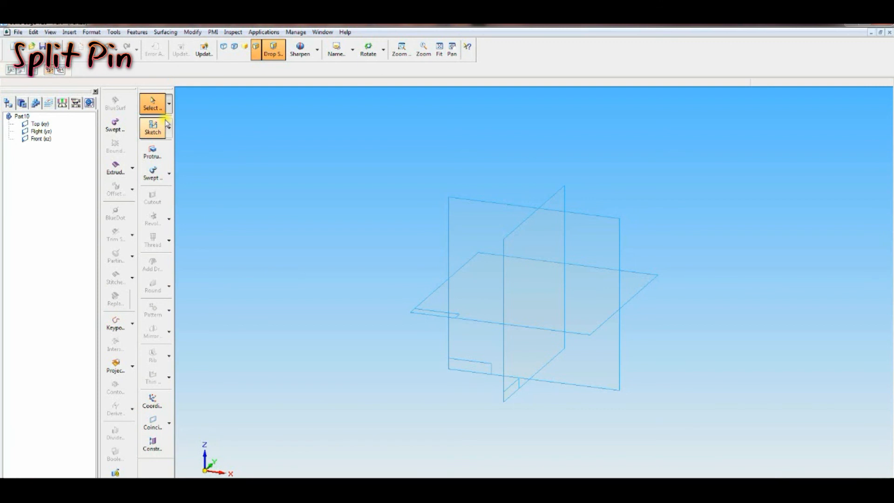
Step: Sketch a rectangle about 33 by 7 mm on the front plane, starting on the vertical reference axis
{"action": "left_click", "coordinate": [158, 130]}
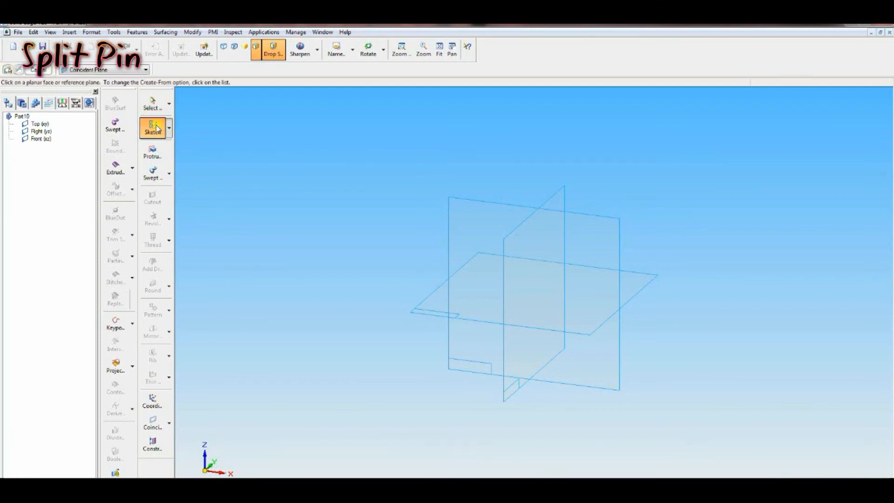
{"action": "left_click", "coordinate": [473, 201]}
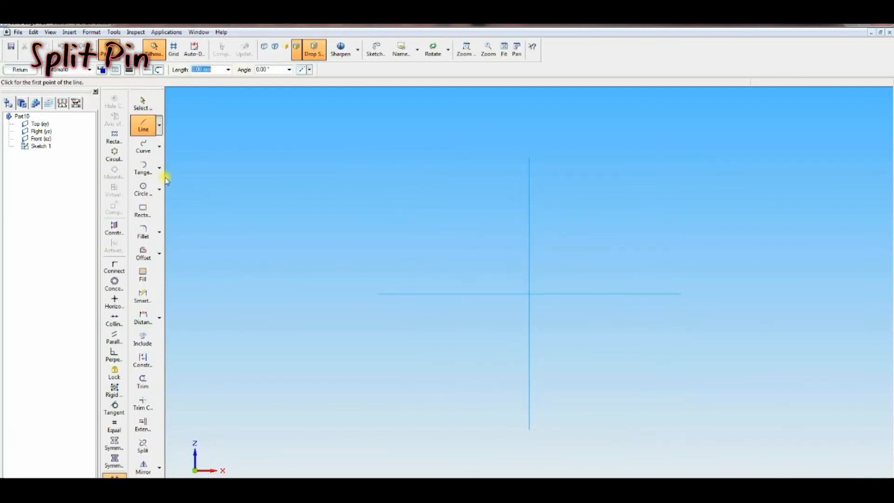
{"action": "left_click", "coordinate": [143, 211]}
{"action": "left_click", "coordinate": [529, 303]}
{"action": "left_click", "coordinate": [629, 308]}
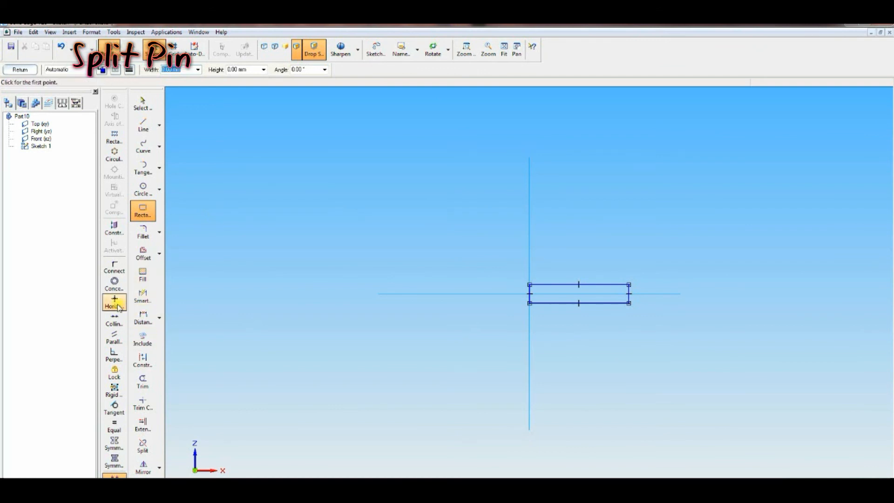
Step: Centre the rectangle's left edge on the sketch origin using Connect and Collinear relations
{"action": "left_click", "coordinate": [114, 269]}
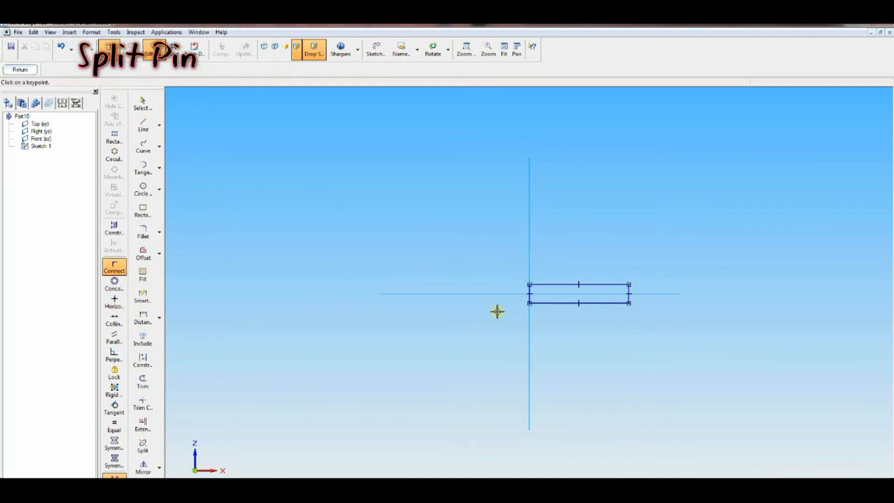
{"action": "left_click", "coordinate": [529, 293]}
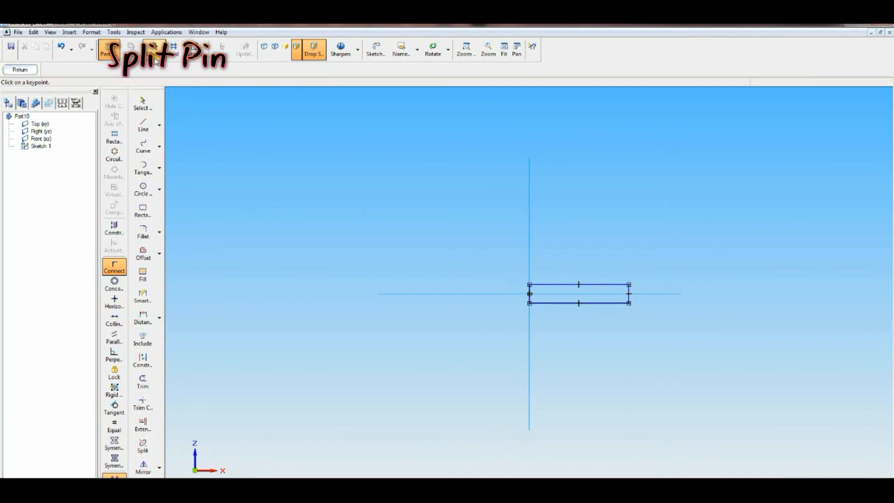
{"action": "left_click", "coordinate": [61, 47]}
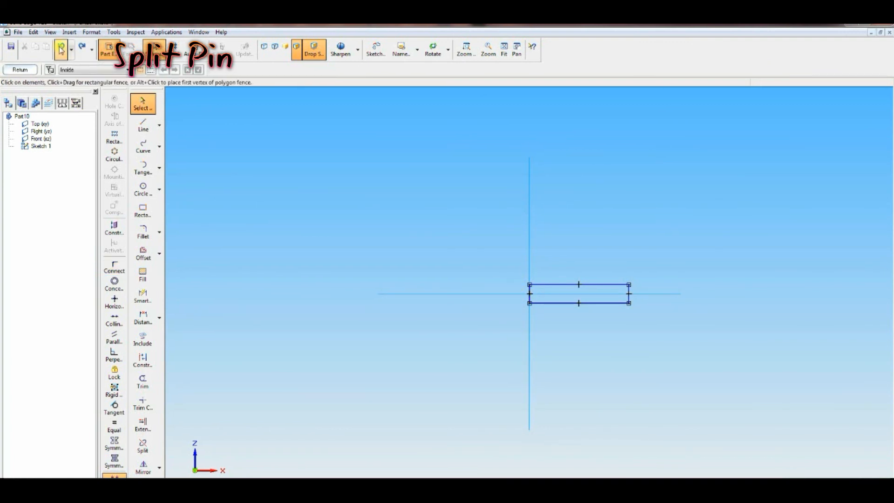
{"action": "left_click", "coordinate": [115, 270]}
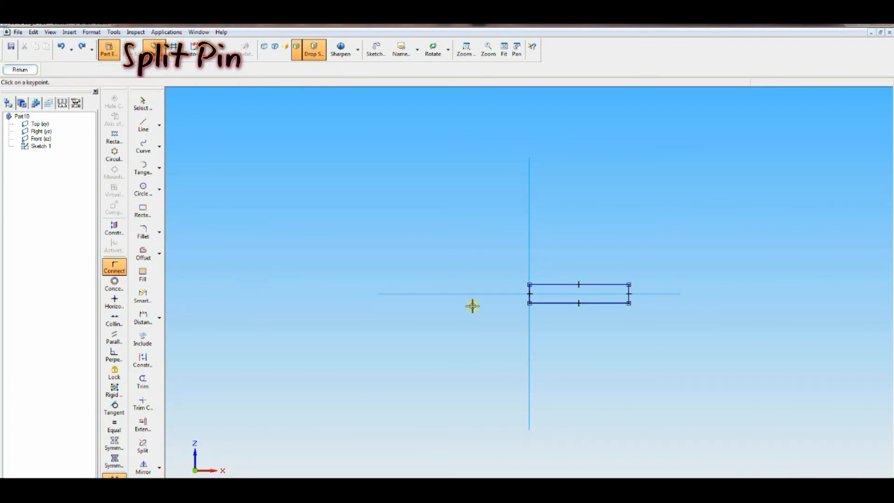
{"action": "left_click", "coordinate": [530, 293]}
{"action": "left_click", "coordinate": [107, 322]}
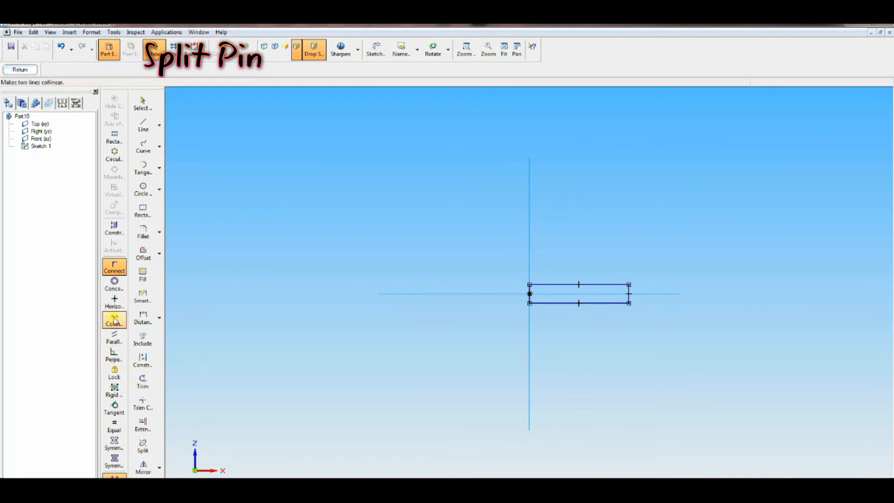
{"action": "left_click", "coordinate": [530, 296]}
{"action": "left_click", "coordinate": [529, 318]}
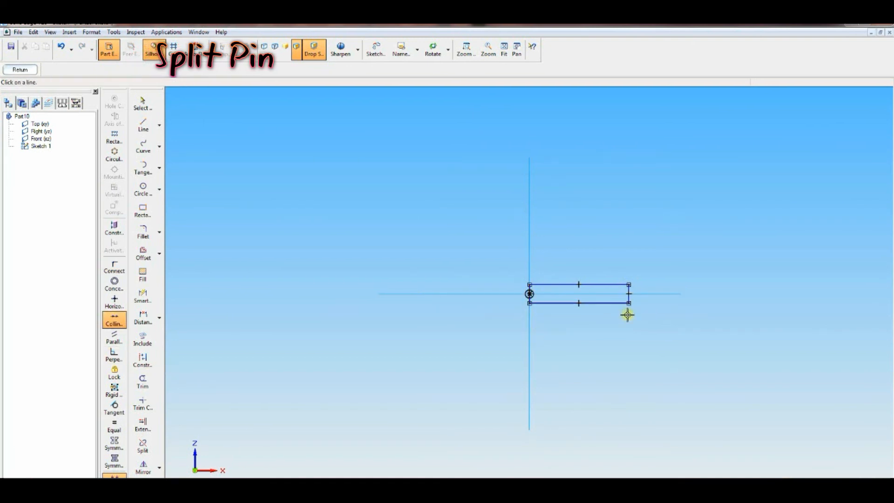
Step: Set the rectangle's height to 2.5 mm
{"action": "left_click", "coordinate": [466, 49]}
{"action": "left_click_drag", "start_coordinate": [448, 193], "coordinate": [702, 368]}
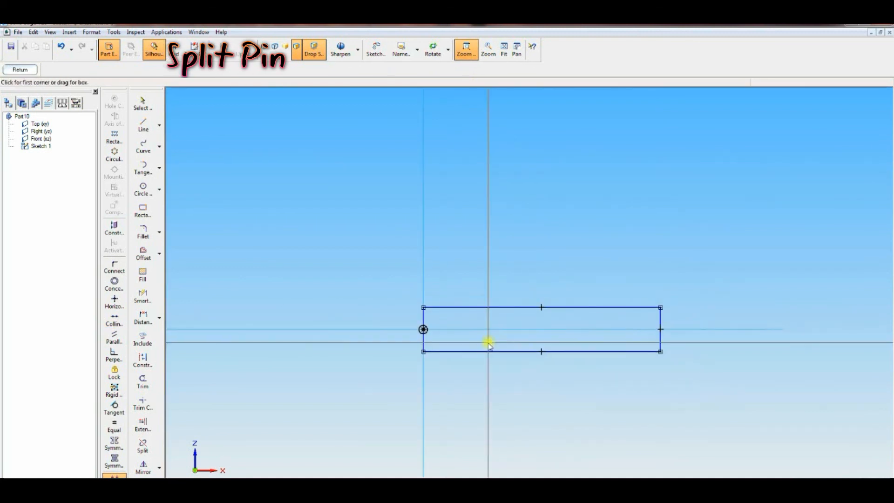
{"action": "left_click", "coordinate": [143, 296]}
{"action": "left_click", "coordinate": [423, 318]}
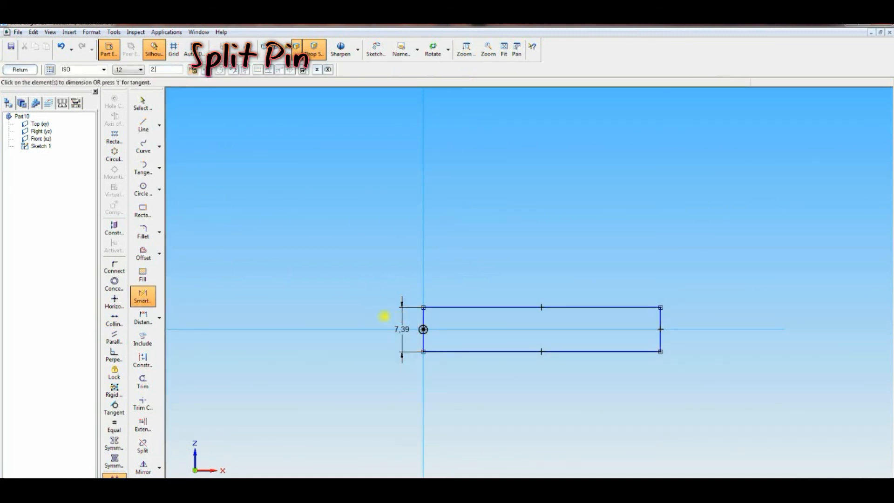
{"action": "type", "text": "2.5"}
{"action": "key", "text": "Return"}
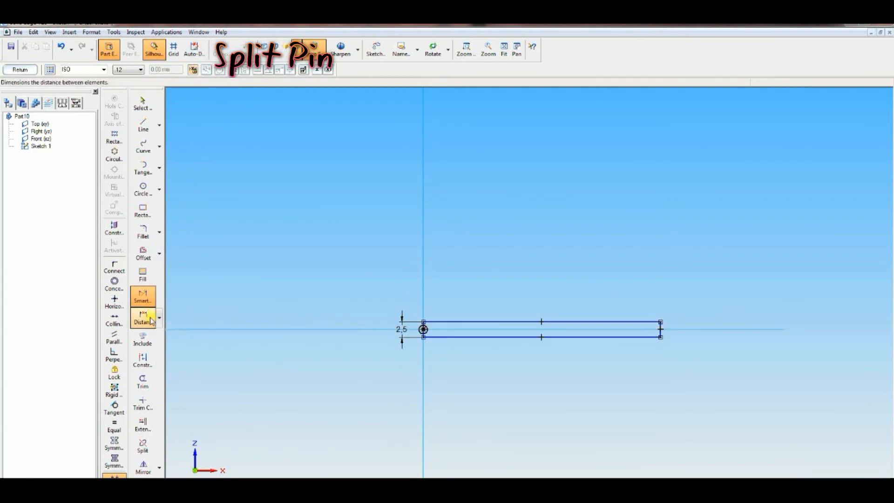
Step: Dimension the rectangle's length as 30 mm
{"action": "left_click", "coordinate": [151, 319]}
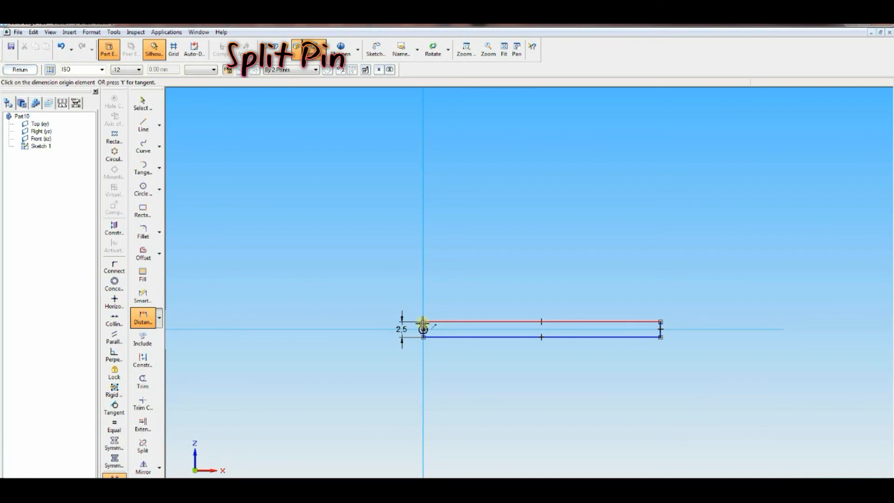
{"action": "left_click", "coordinate": [423, 329]}
{"action": "left_click", "coordinate": [660, 330]}
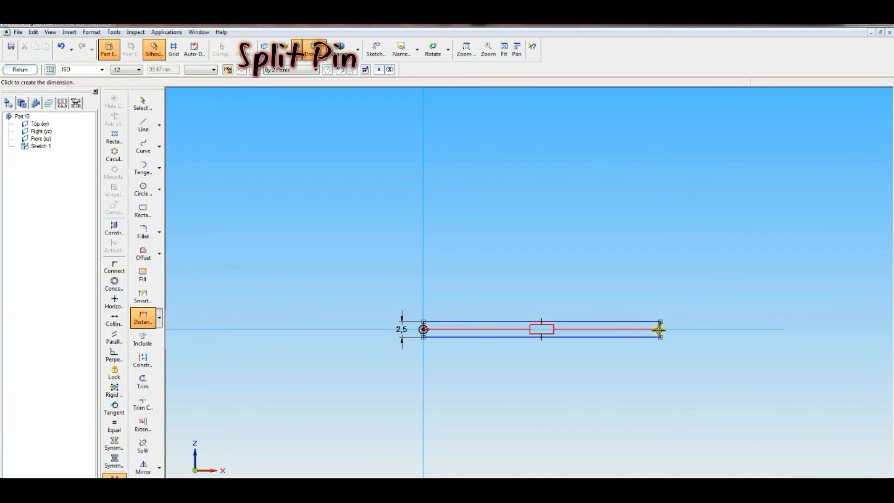
{"action": "left_click", "coordinate": [651, 375]}
{"action": "type", "text": "30"}
{"action": "key", "text": "Return"}
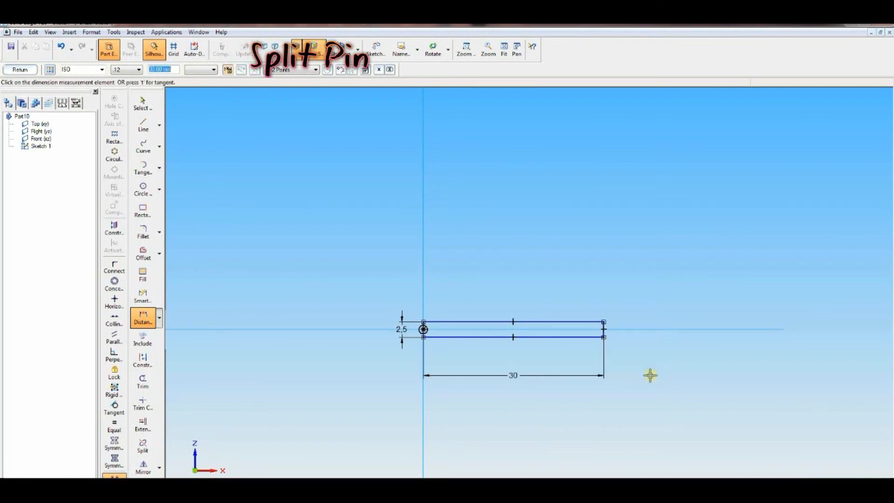
Step: Add a 5 mm diameter circle at the rectangle's right end and trim away the rectangle's end edges
{"action": "left_click", "coordinate": [143, 189]}
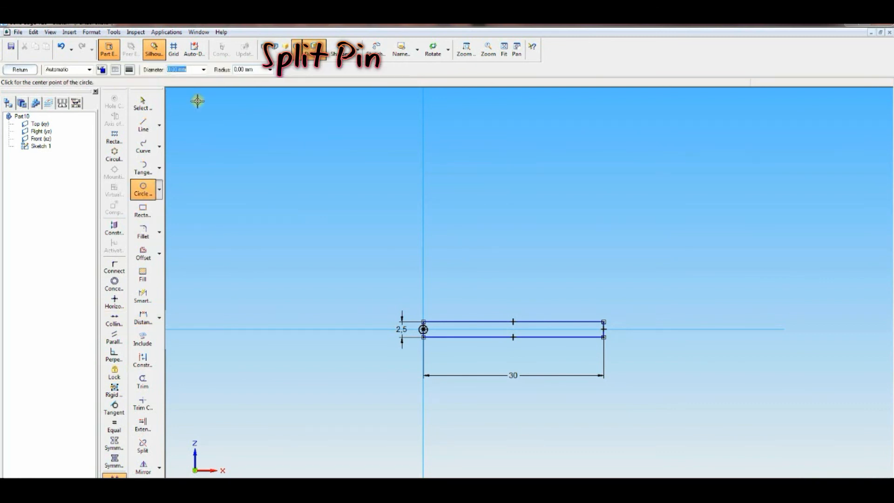
{"action": "type", "text": "5"}
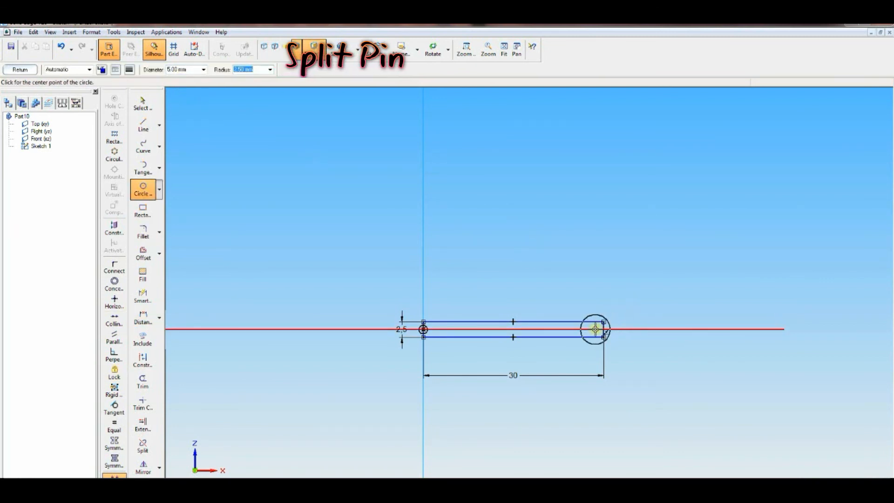
{"action": "left_click", "coordinate": [153, 378]}
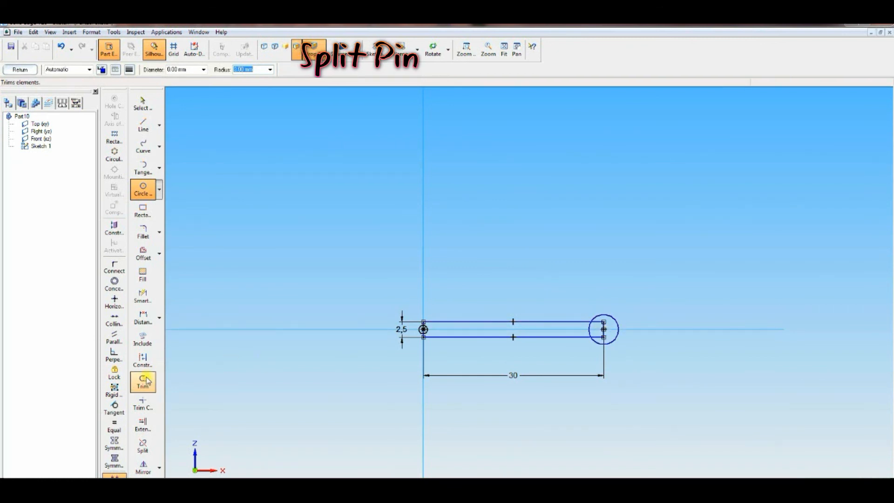
{"action": "left_click", "coordinate": [424, 330]}
{"action": "left_click_drag", "start_coordinate": [591, 328], "coordinate": [602, 326]}
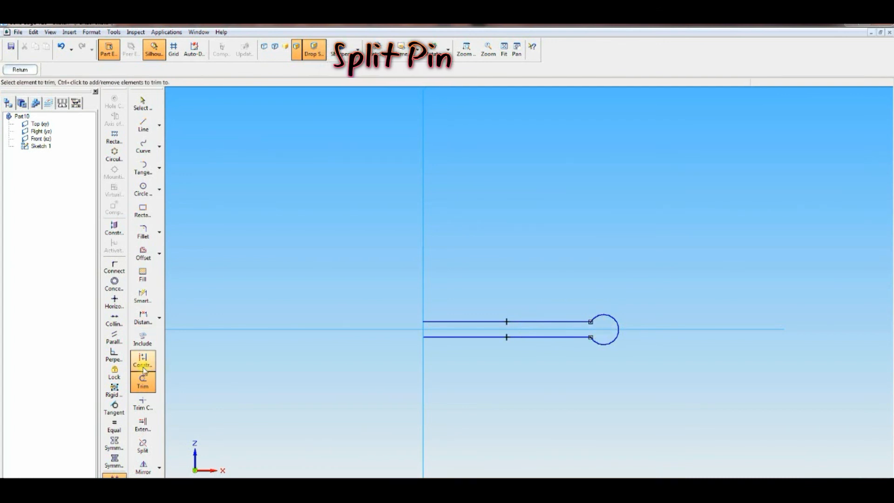
Step: Dimension the upper line's length as 25 mm
{"action": "left_click", "coordinate": [145, 321]}
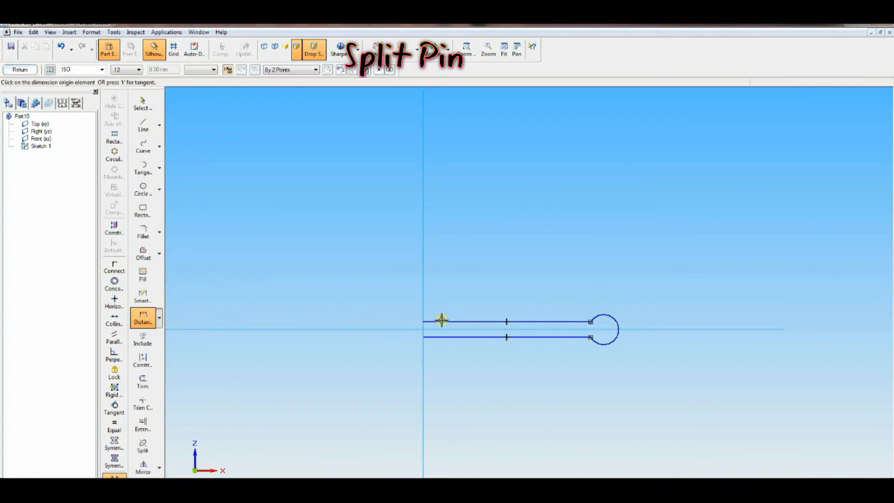
{"action": "left_click", "coordinate": [424, 322]}
{"action": "left_click", "coordinate": [591, 321]}
{"action": "type", "text": "2"}
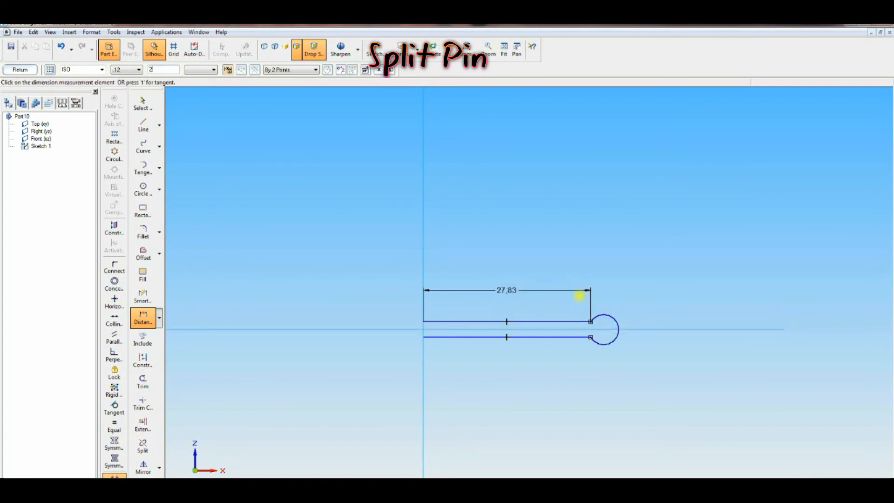
{"action": "key", "text": "Return"}
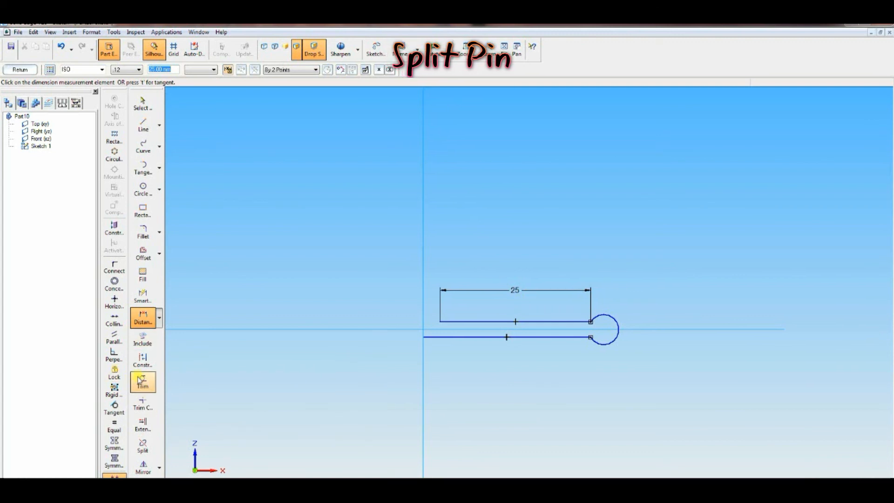
Step: Fillet the upper and lower lines to the circle with a 1 mm radius and finish the sketch
{"action": "left_click", "coordinate": [144, 232]}
{"action": "left_click", "coordinate": [114, 485]}
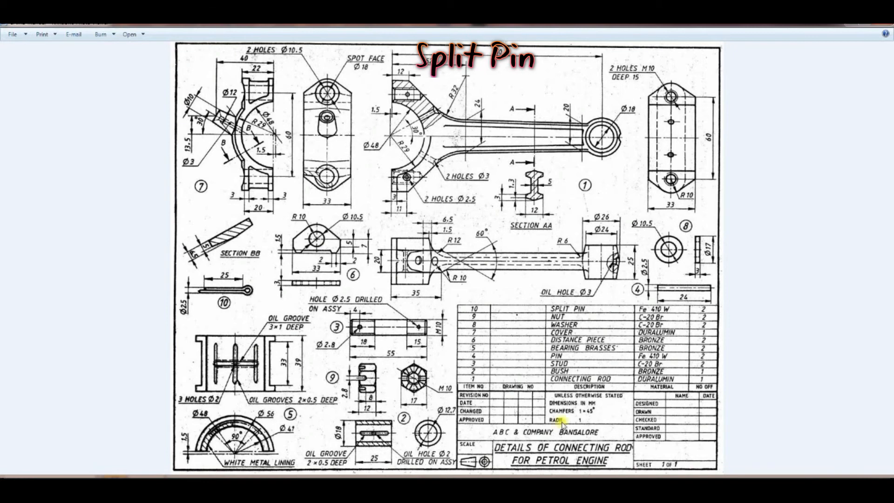
{"action": "left_click", "coordinate": [114, 485]}
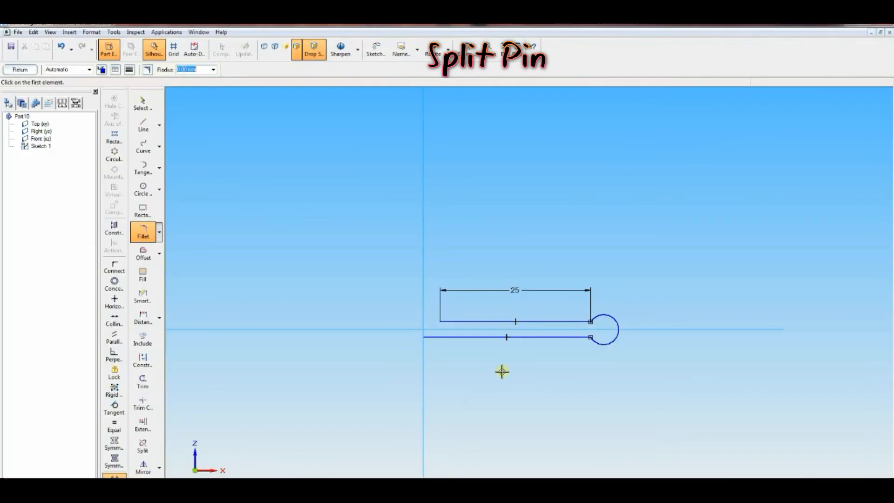
{"action": "left_click", "coordinate": [585, 322]}
{"action": "left_click", "coordinate": [592, 319]}
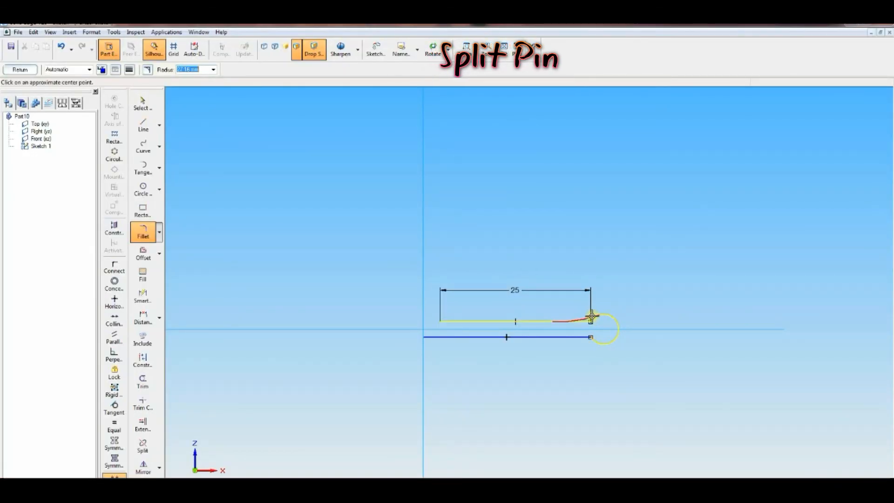
{"action": "type", "text": "1"}
{"action": "key", "text": "Return"}
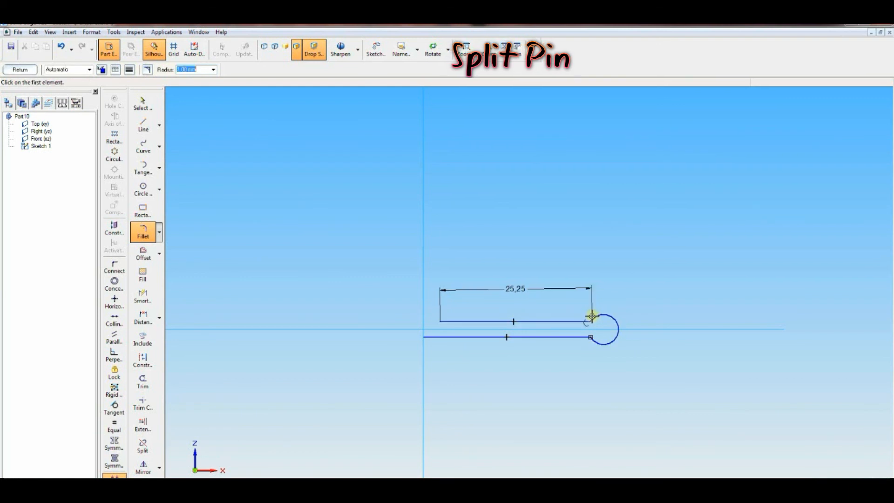
{"action": "left_click", "coordinate": [585, 339]}
{"action": "left_click", "coordinate": [594, 339]}
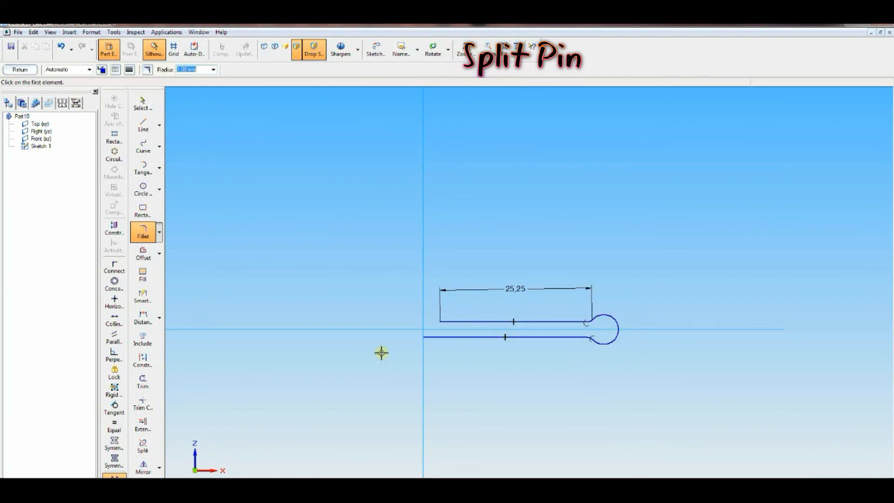
{"action": "left_click", "coordinate": [20, 71]}
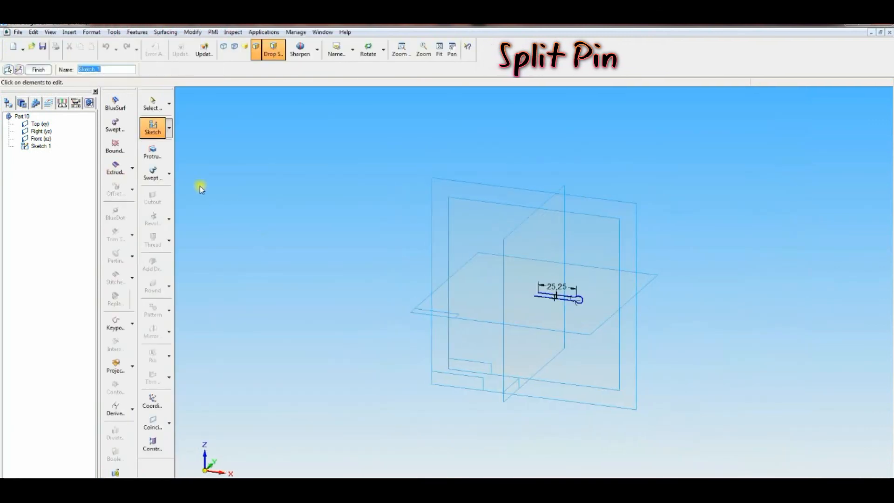
Step: Start a sketch on the right plane and draw a 2.5 mm diameter circle centred on the pin path's end
{"action": "left_click", "coordinate": [157, 132]}
{"action": "left_click", "coordinate": [508, 234]}
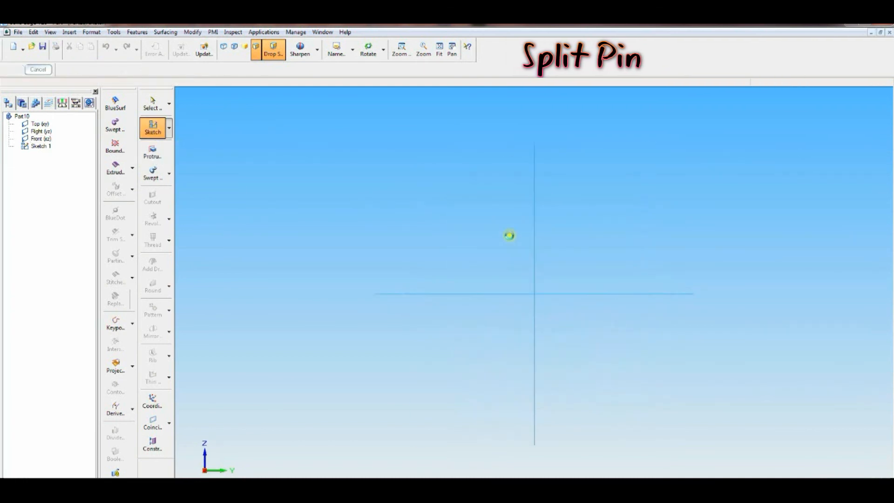
{"action": "left_click_drag", "start_coordinate": [485, 267], "coordinate": [566, 330]}
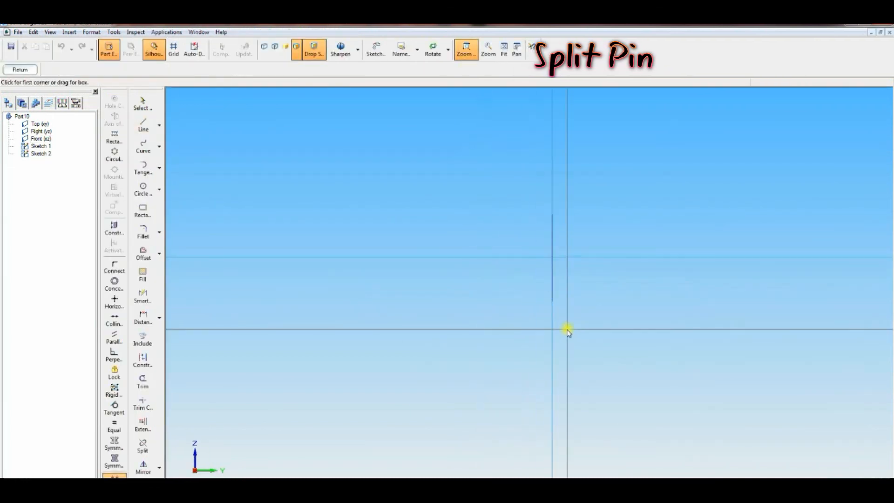
{"action": "key", "text": "l"}
{"action": "left_click", "coordinate": [143, 189]}
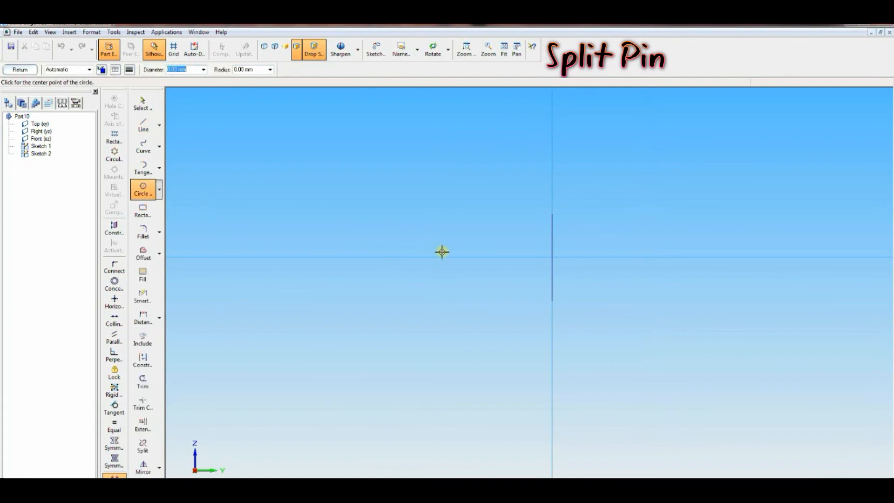
{"action": "type", "text": "2.5"}
{"action": "key", "text": "Tab"}
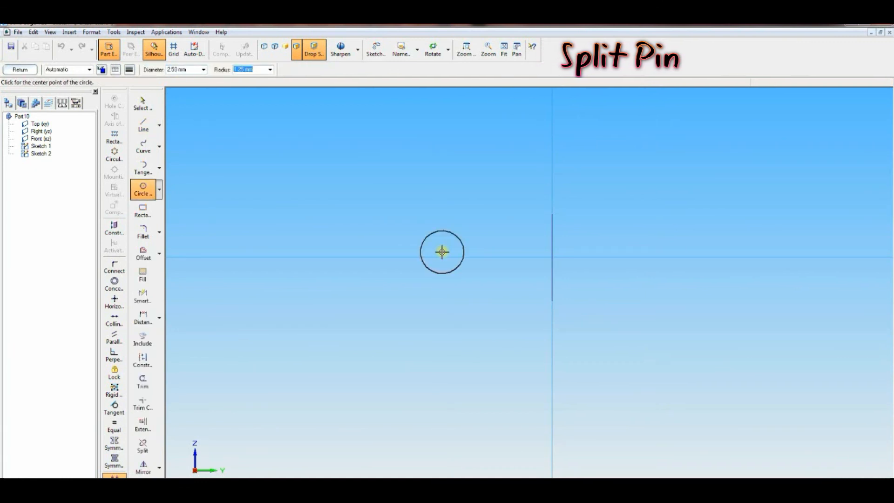
{"action": "left_click", "coordinate": [553, 258]}
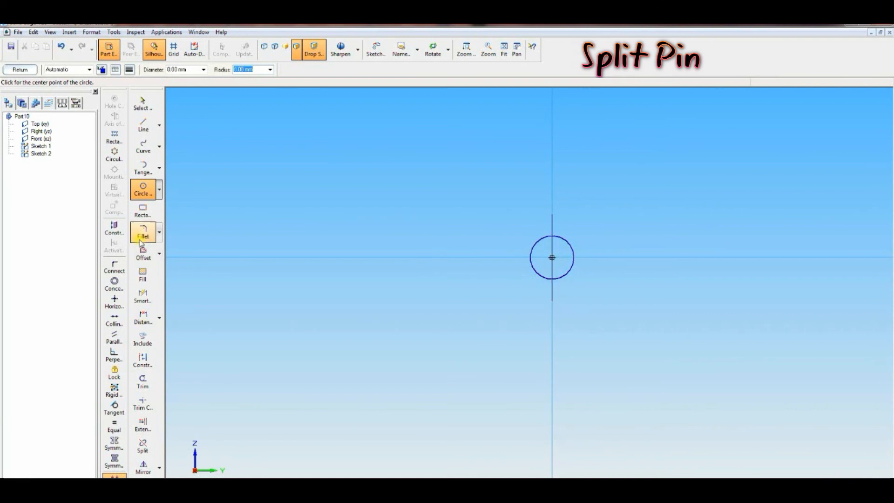
Step: Draw a horizontal line across the circle through its centre
{"action": "left_click", "coordinate": [143, 124]}
{"action": "left_click", "coordinate": [503, 263]}
{"action": "left_click", "coordinate": [593, 263]}
{"action": "left_click", "coordinate": [155, 327]}
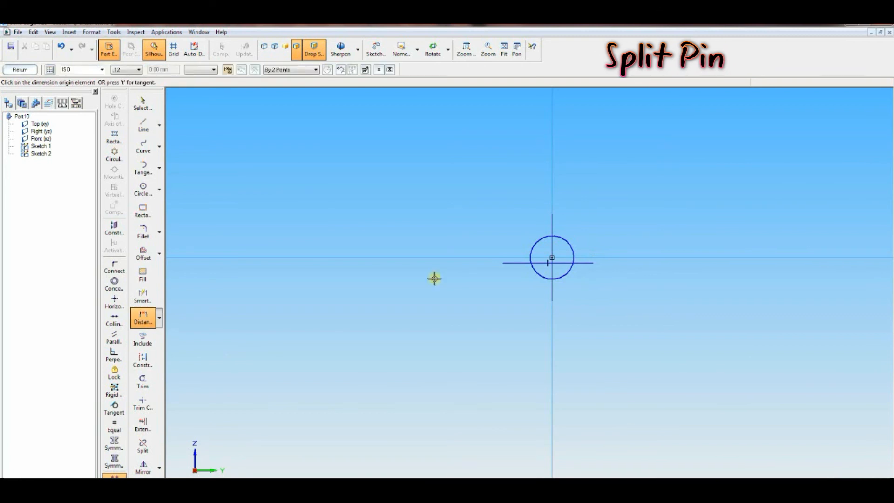
{"action": "left_click", "coordinate": [506, 263]}
{"action": "left_click", "coordinate": [493, 263]}
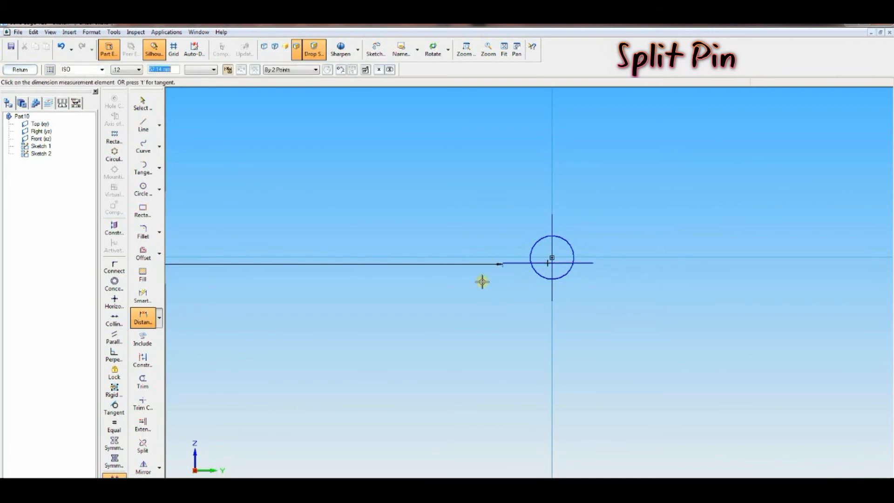
{"action": "left_click", "coordinate": [61, 46]}
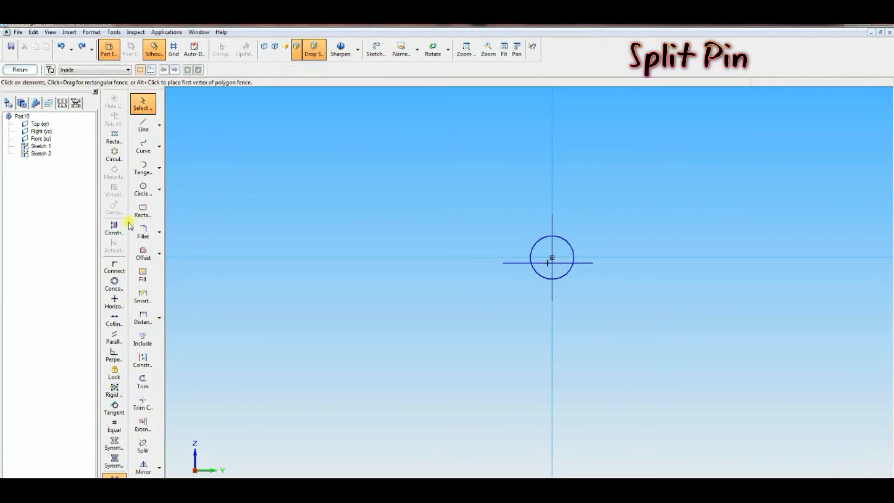
Step: Dimension the distance from the line's left end to the circle's edge as 0 mm
{"action": "left_click", "coordinate": [143, 319]}
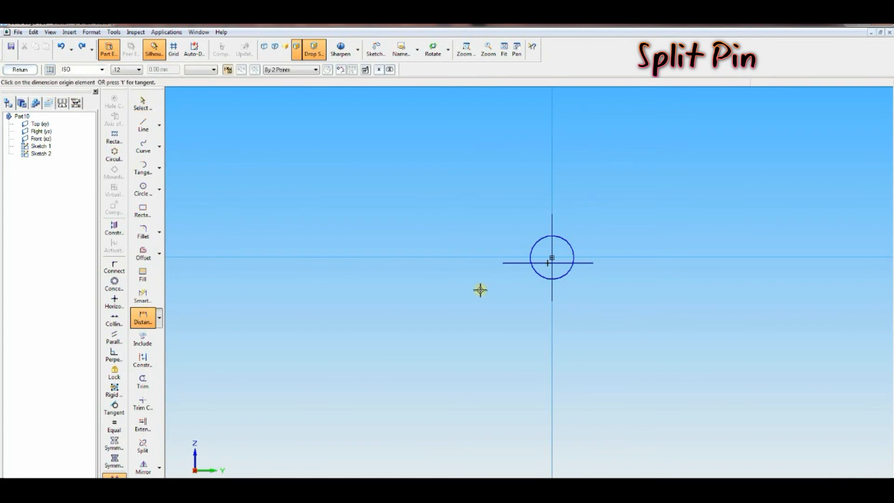
{"action": "left_click", "coordinate": [519, 262]}
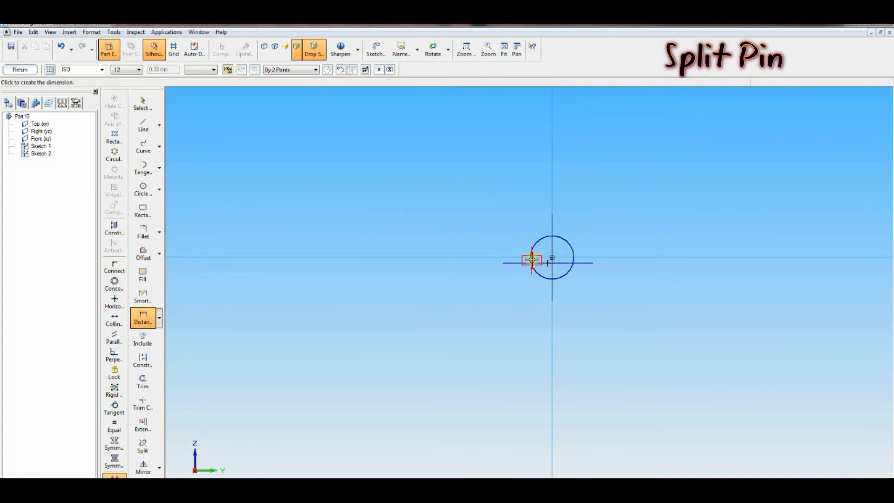
{"action": "left_click", "coordinate": [522, 260]}
{"action": "type", "text": "0.1"}
{"action": "key", "text": "Return"}
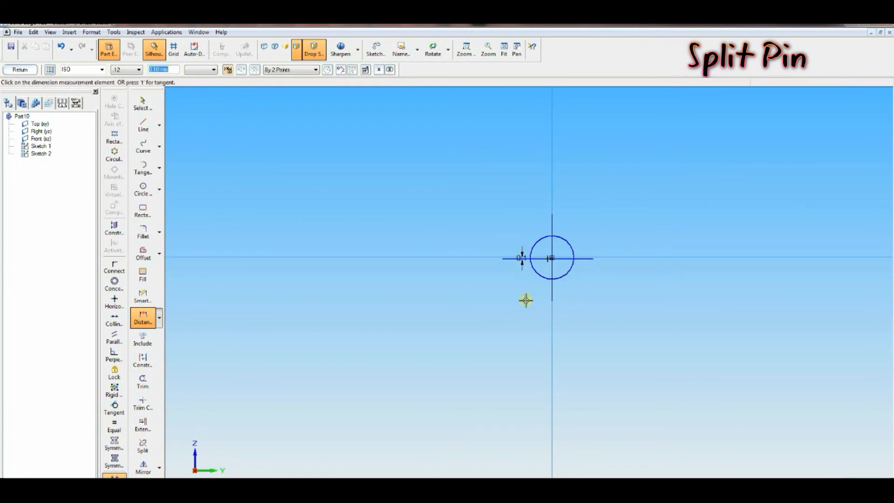
Step: Trim away the circle's upper half and the line's overhanging ends, then finish the sketch
{"action": "left_click", "coordinate": [142, 382]}
{"action": "left_click_drag", "start_coordinate": [462, 250], "coordinate": [550, 250]}
{"action": "left_click", "coordinate": [510, 259]}
{"action": "left_click", "coordinate": [587, 259]}
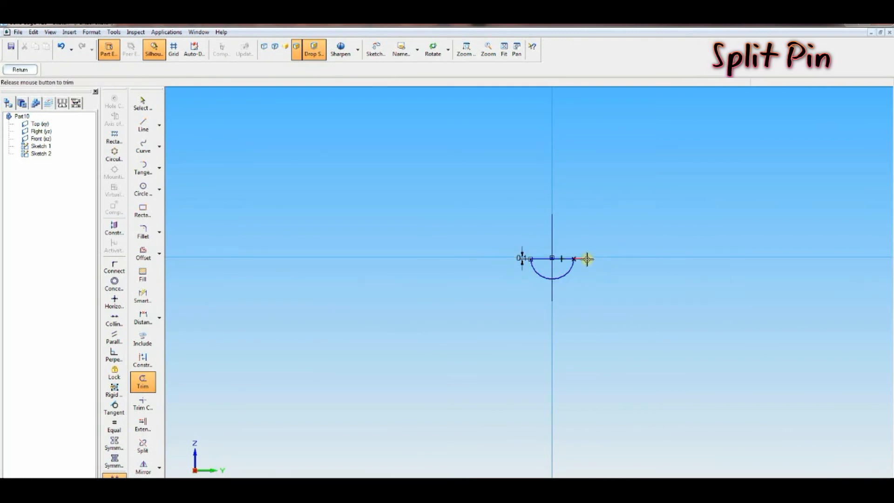
{"action": "left_click", "coordinate": [20, 70]}
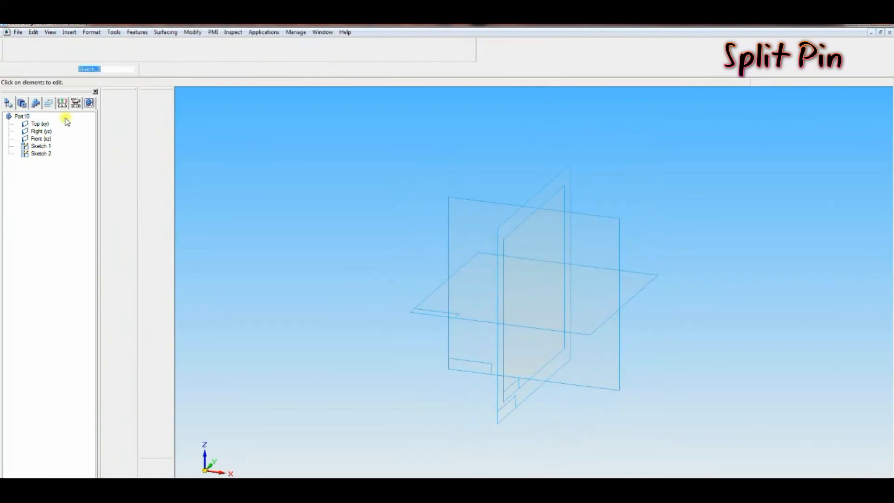
Step: Create a swept protrusion using the looped sketch as the path and the half-round sketch as the cross-section
{"action": "left_click", "coordinate": [39, 71]}
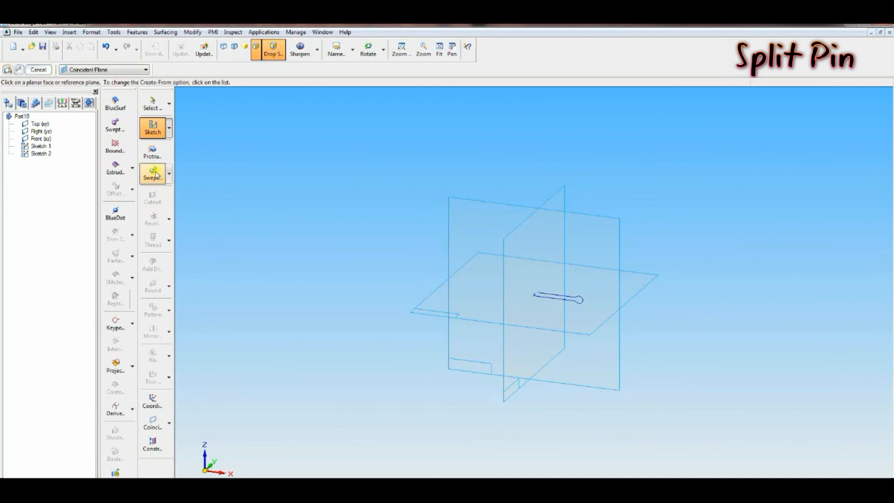
{"action": "left_click", "coordinate": [152, 173]}
{"action": "left_click", "coordinate": [224, 97]}
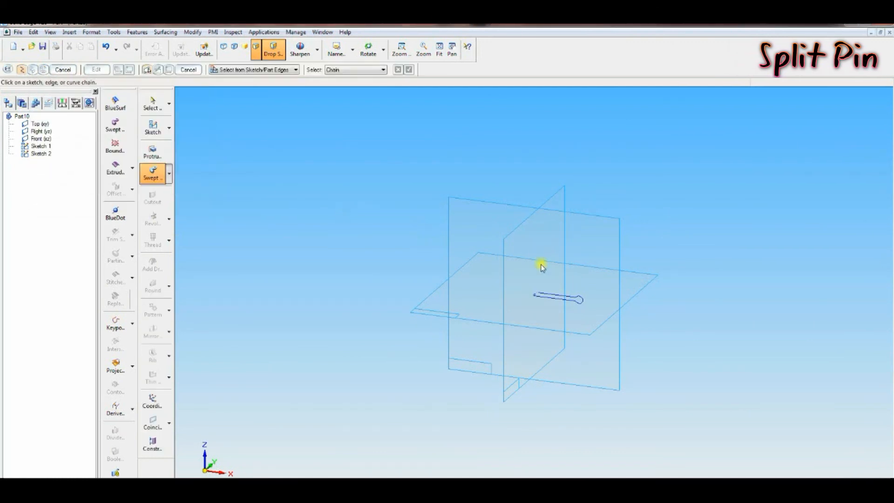
{"action": "left_click", "coordinate": [549, 299]}
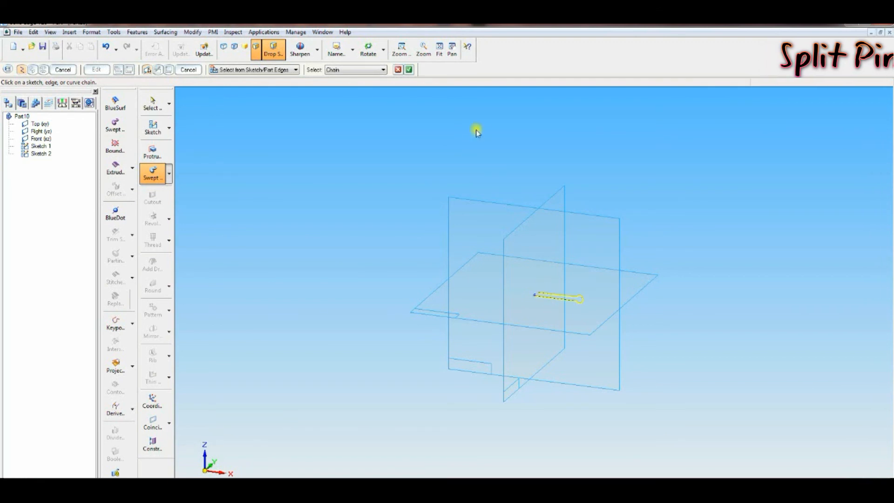
{"action": "left_click", "coordinate": [408, 69]}
{"action": "left_click", "coordinate": [535, 299]}
{"action": "left_click", "coordinate": [63, 70]}
Step: Save the part as split pin.par in the connecting rod folder
{"action": "left_click", "coordinate": [401, 49]}
{"action": "left_click_drag", "start_coordinate": [484, 247], "coordinate": [625, 335]}
{"action": "left_click_drag", "start_coordinate": [407, 267], "coordinate": [723, 369]}
{"action": "right_click", "coordinate": [759, 224]}
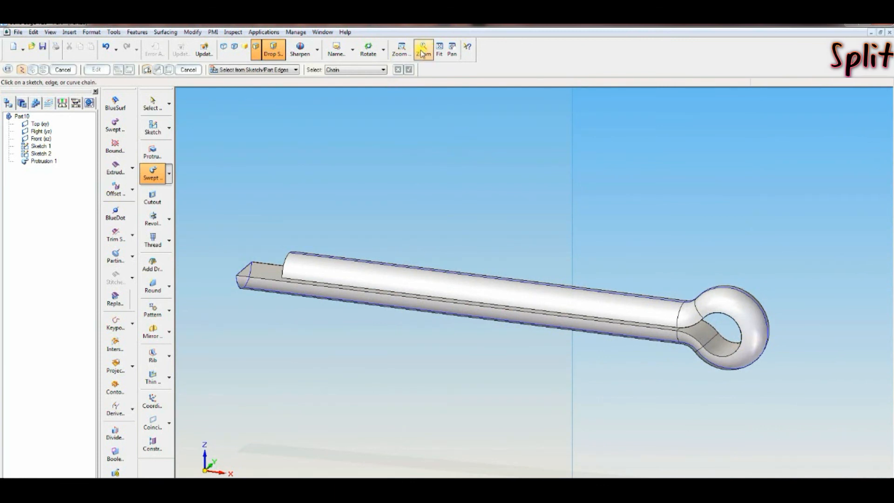
{"action": "left_click", "coordinate": [440, 51]}
{"action": "left_click", "coordinate": [42, 49]}
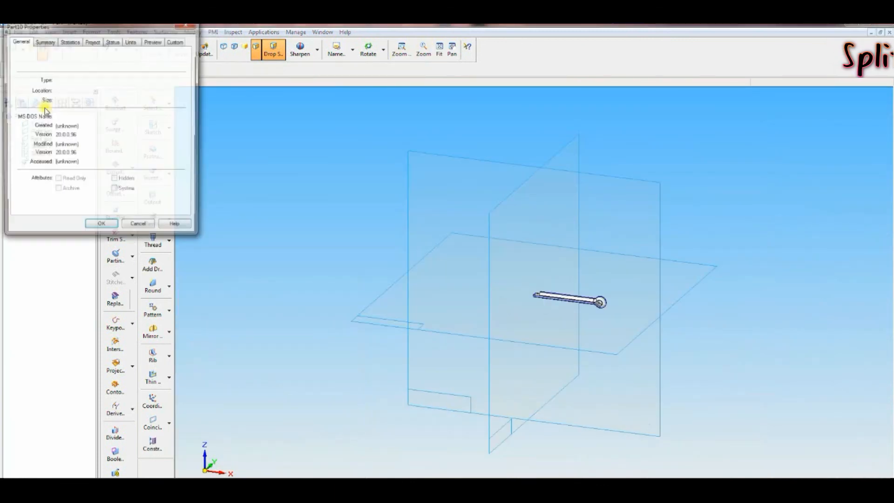
{"action": "left_click", "coordinate": [101, 224]}
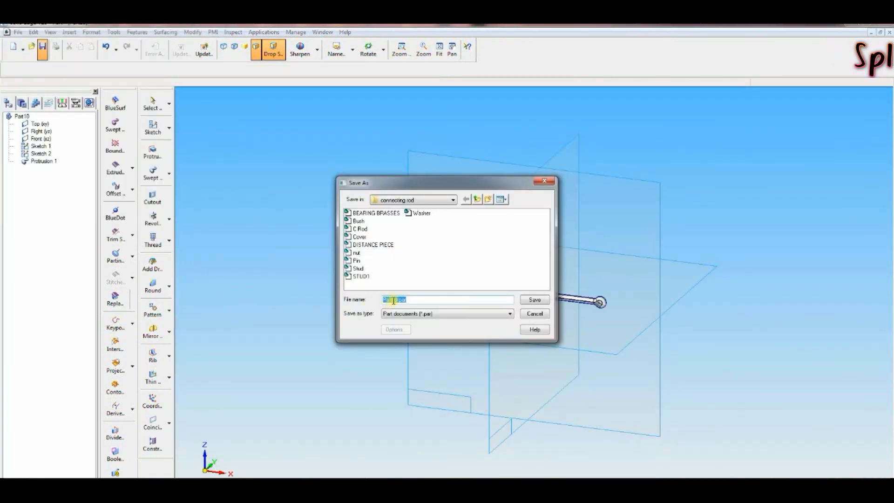
{"action": "left_click_drag", "start_coordinate": [398, 299], "coordinate": [377, 295]}
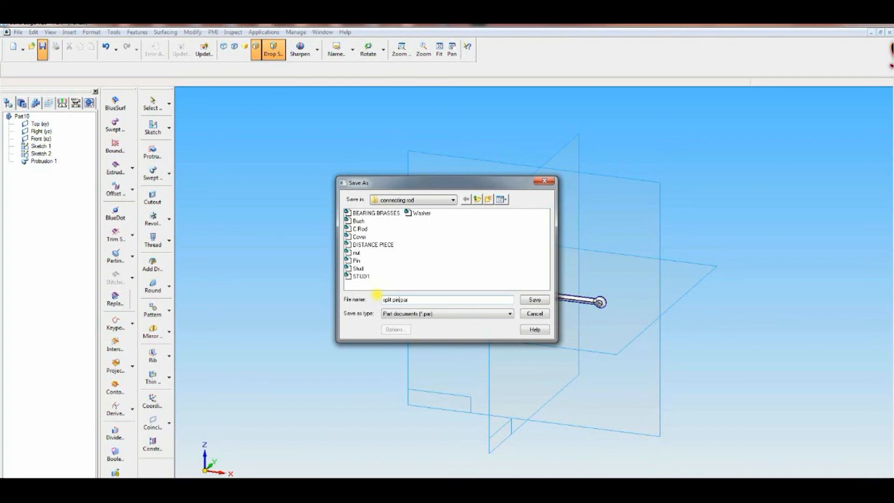
{"action": "left_click", "coordinate": [534, 299]}
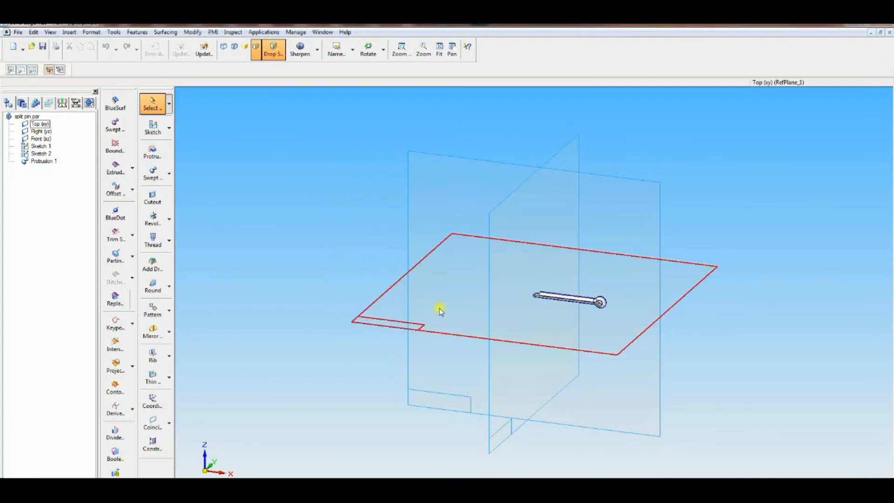